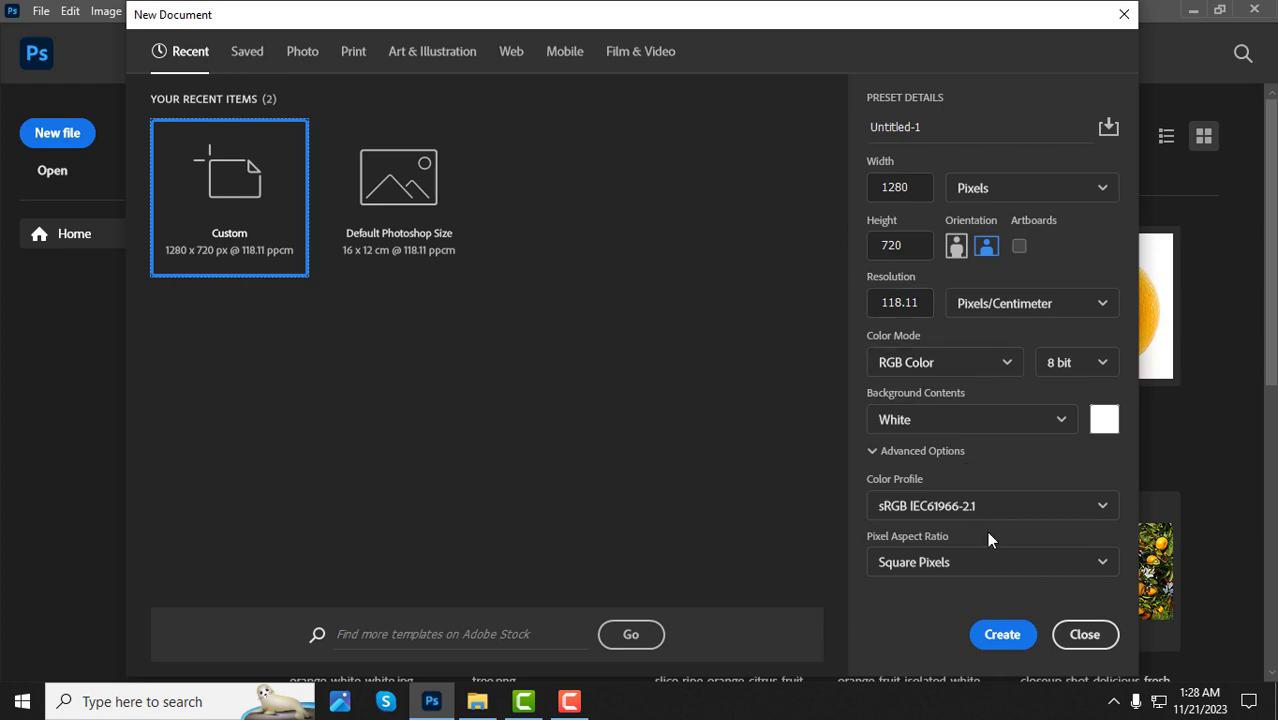
Step: Create a 1280 × 720 pixel document with a white background and open sunrise.jpg from the Orange folder on drive G
left_click(1003, 640)
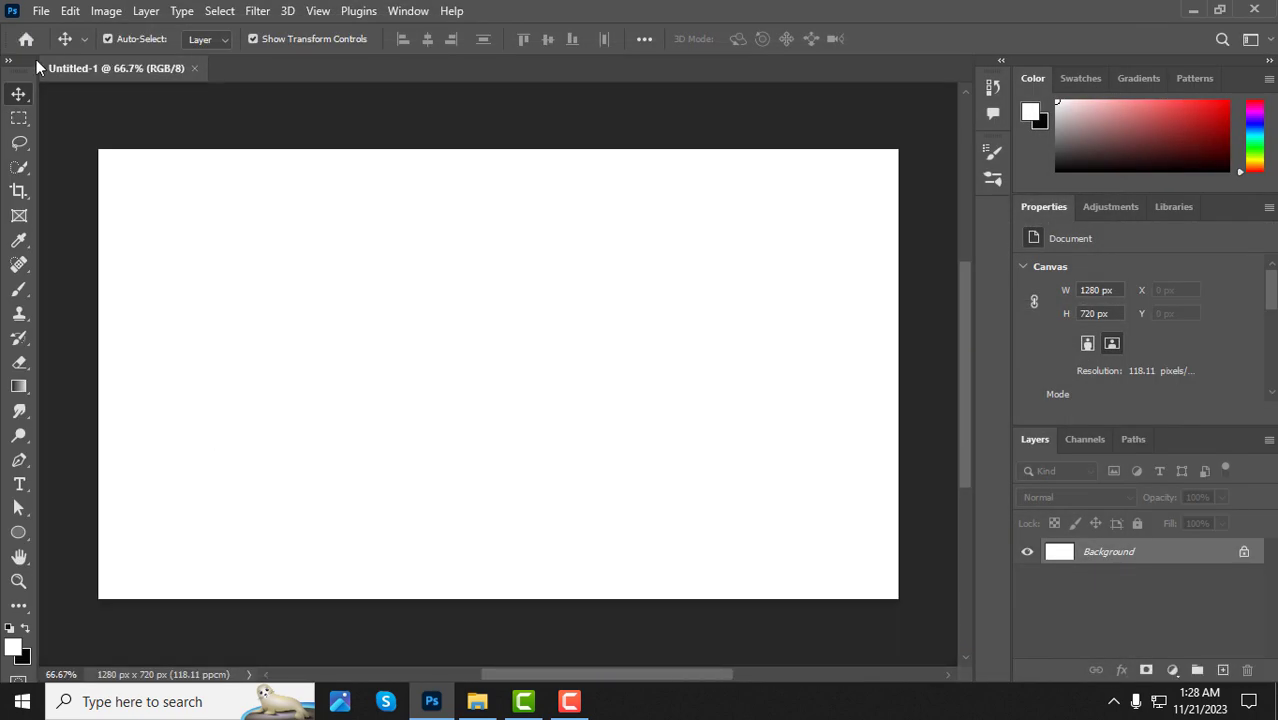
left_click(38, 12)
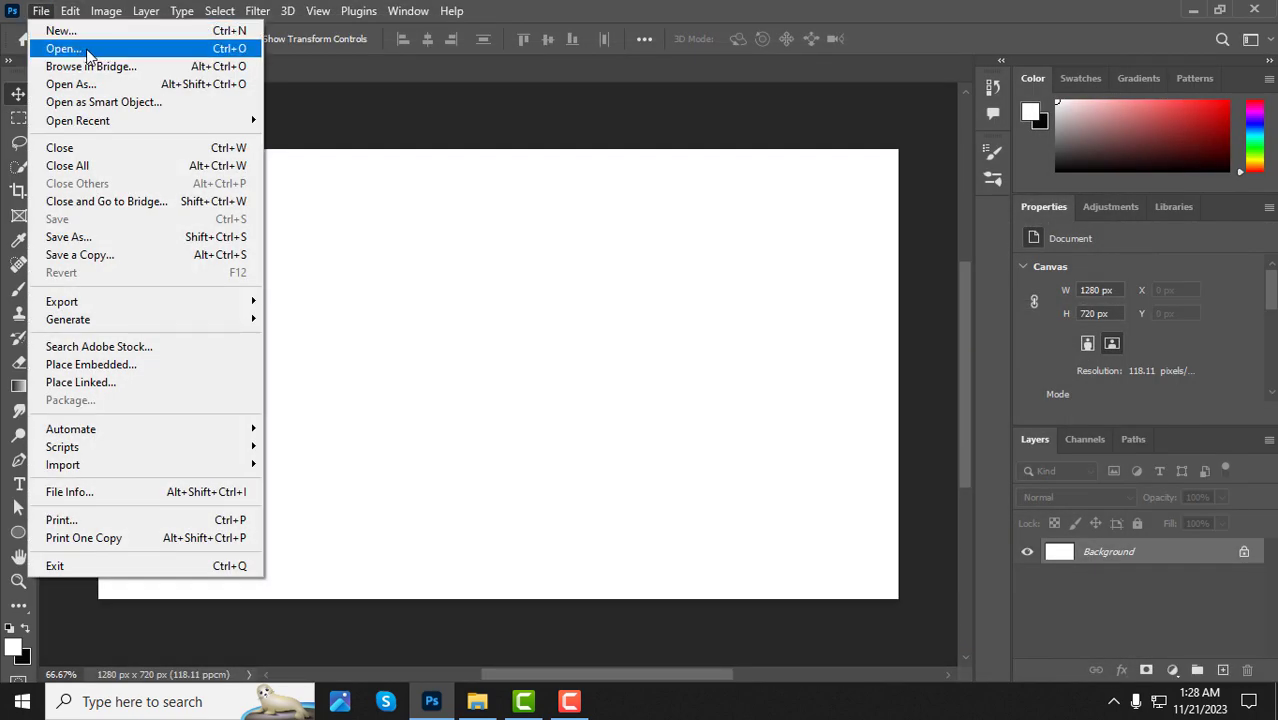
left_click(87, 50)
scroll(115, 340, "down", 1)
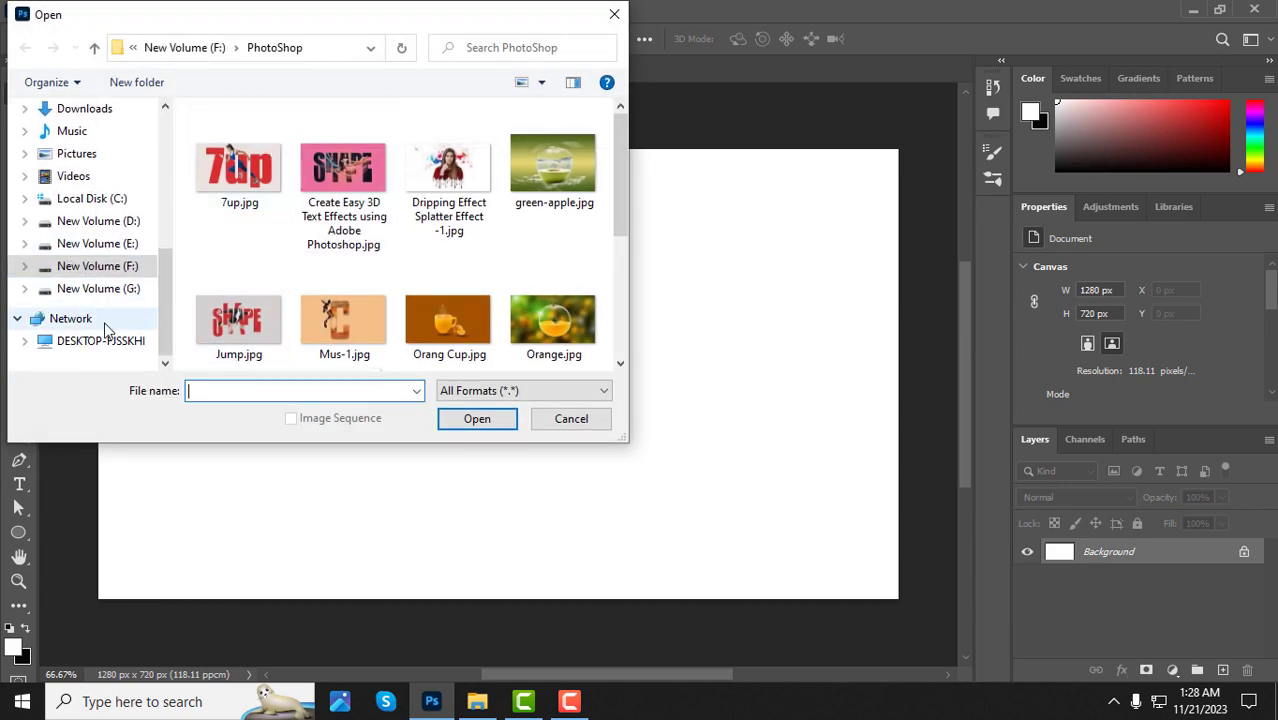
left_click(120, 290)
scroll(450, 230, "down", 3)
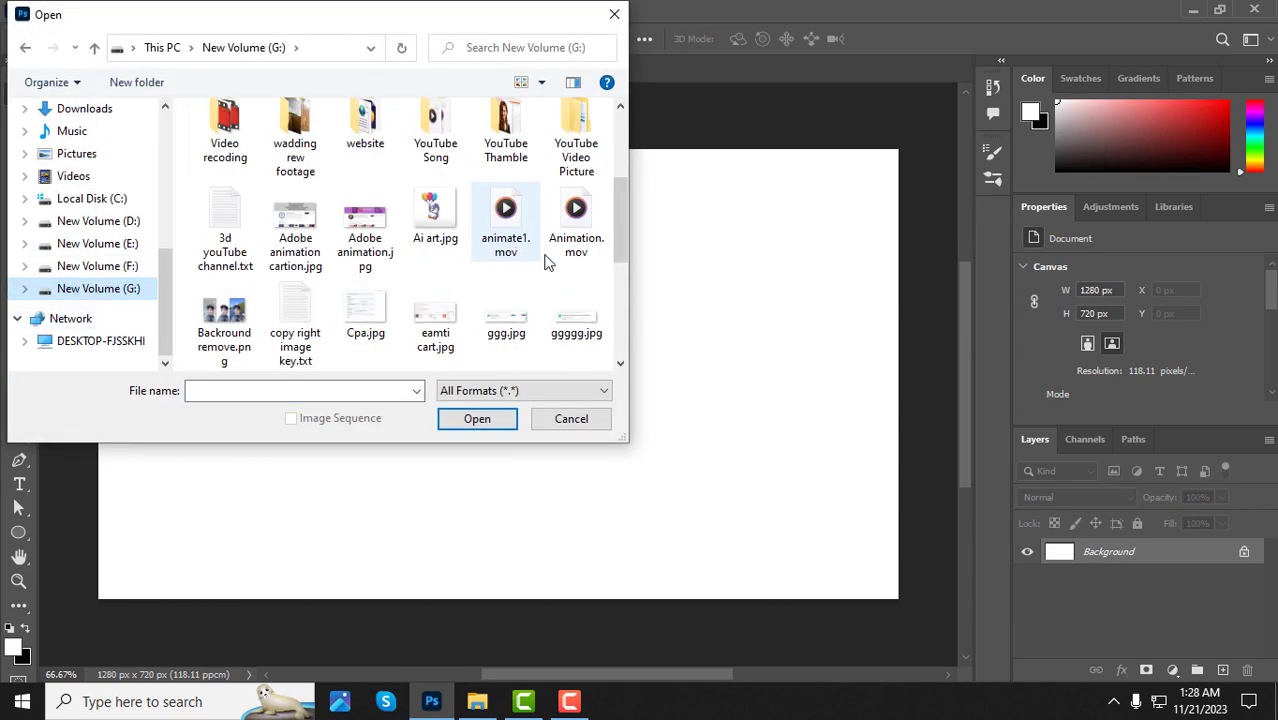
double_click(571, 155)
double_click(442, 168)
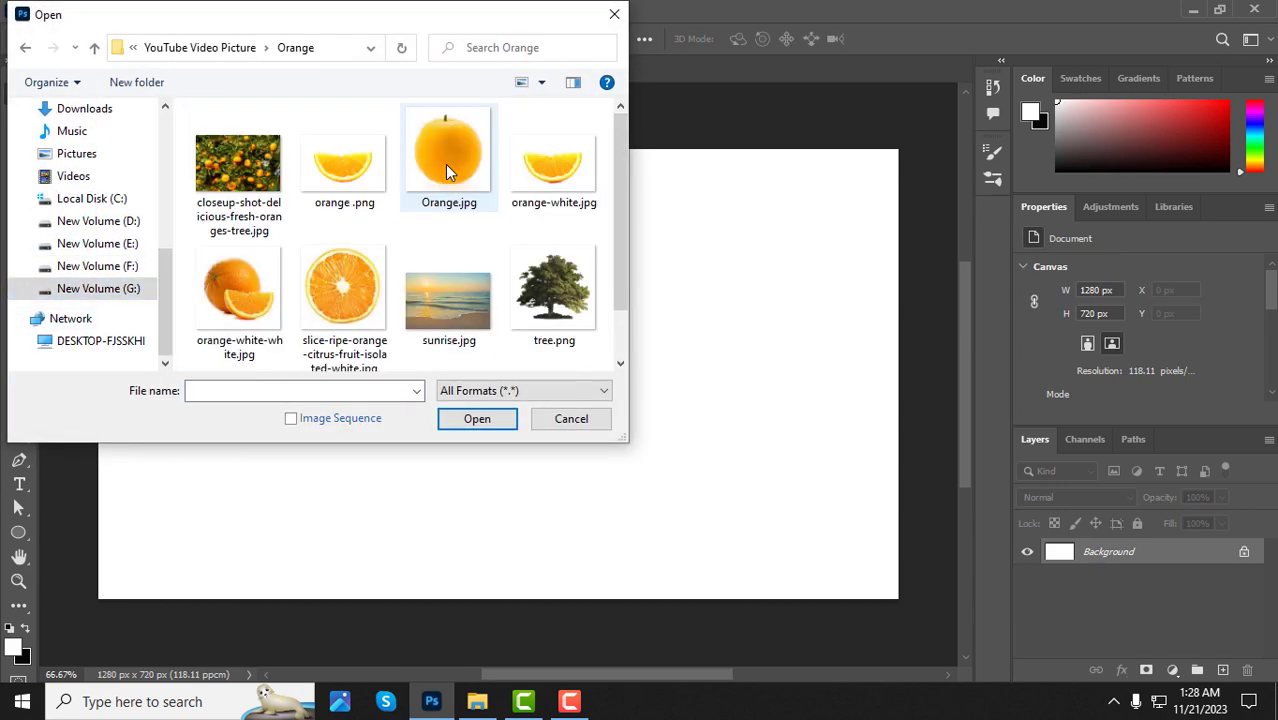
left_click(449, 305)
left_click(477, 420)
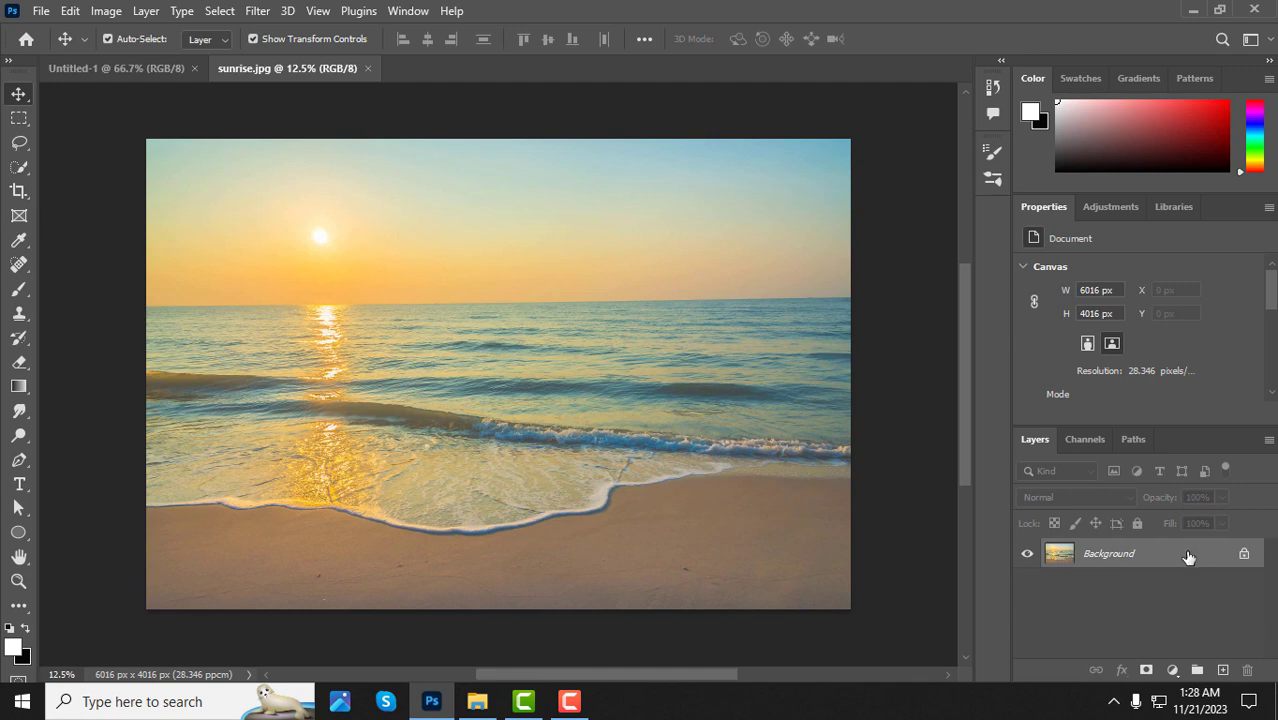
Step: Unlock the sunrise photo's background layer and bring the photo into the Untitled-1 document as a new layer
left_click_drag(1245, 671, 1246, 670)
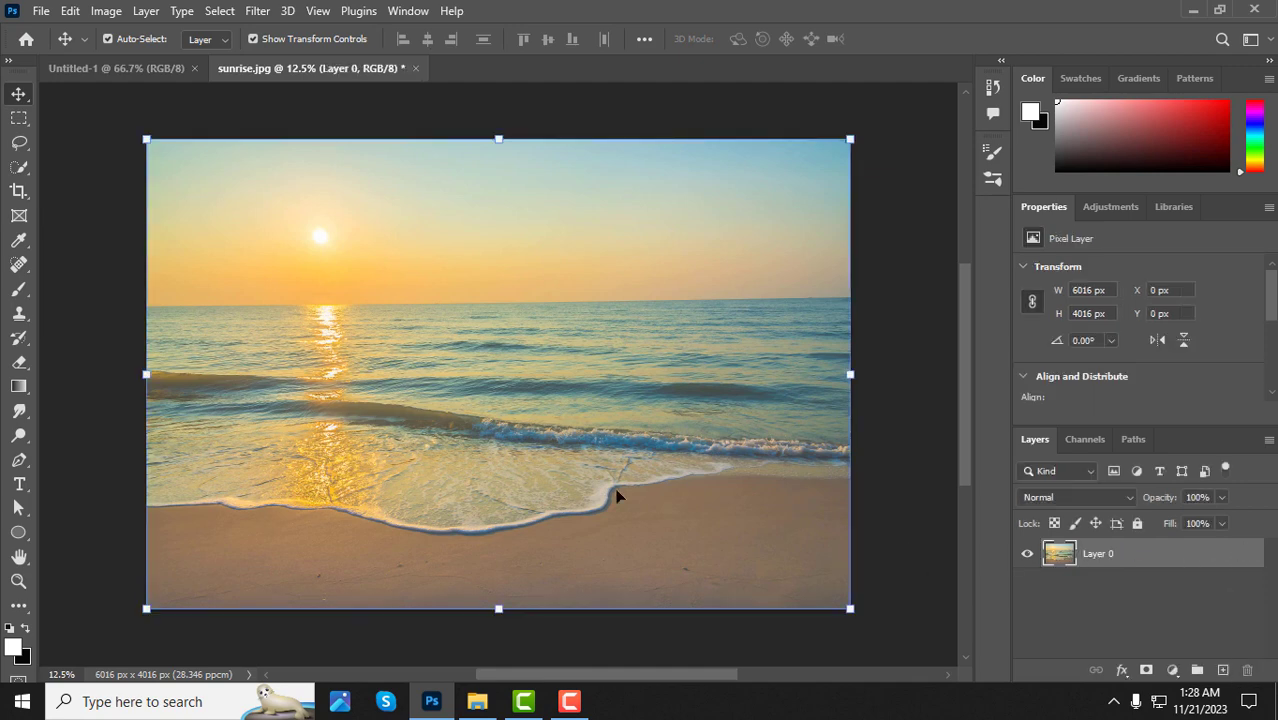
left_click_drag(390, 404, 105, 68)
left_click_drag(426, 465, 426, 455)
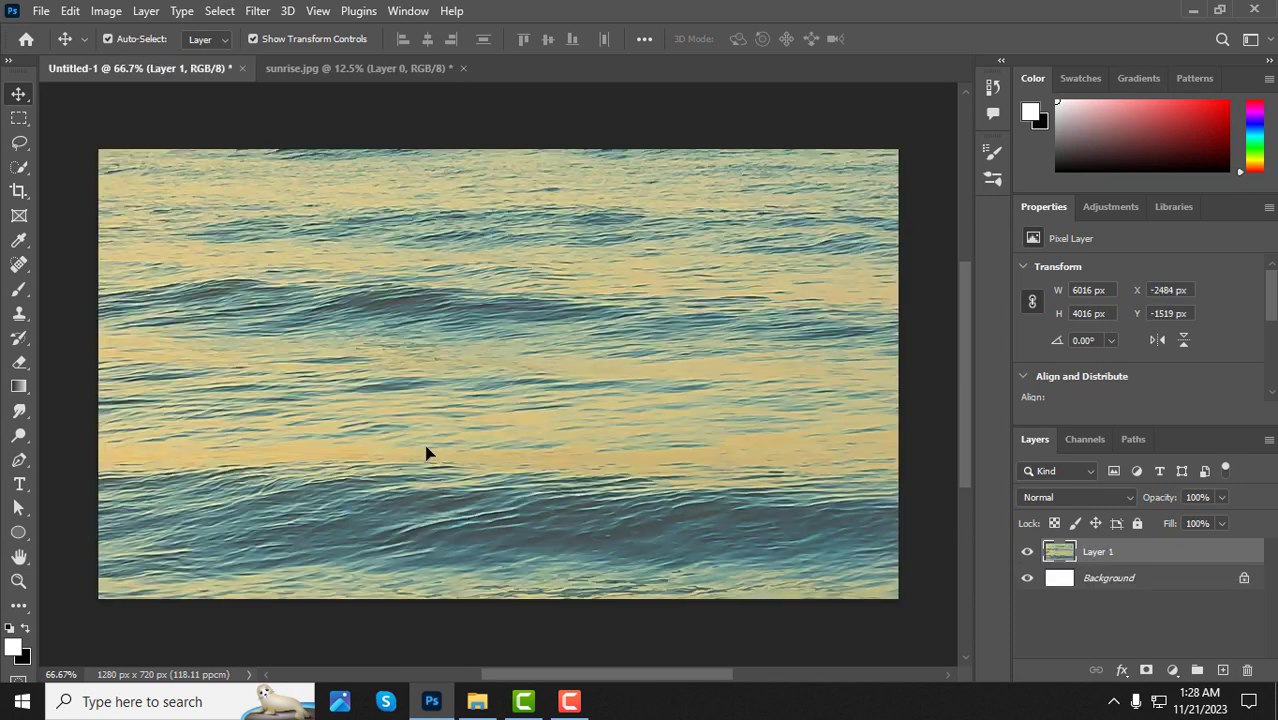
Step: Scale the sunrise layer proportionally to about 1323 × 884 px, centred so that it covers the whole canvas
scroll(443, 443, "down", 6)
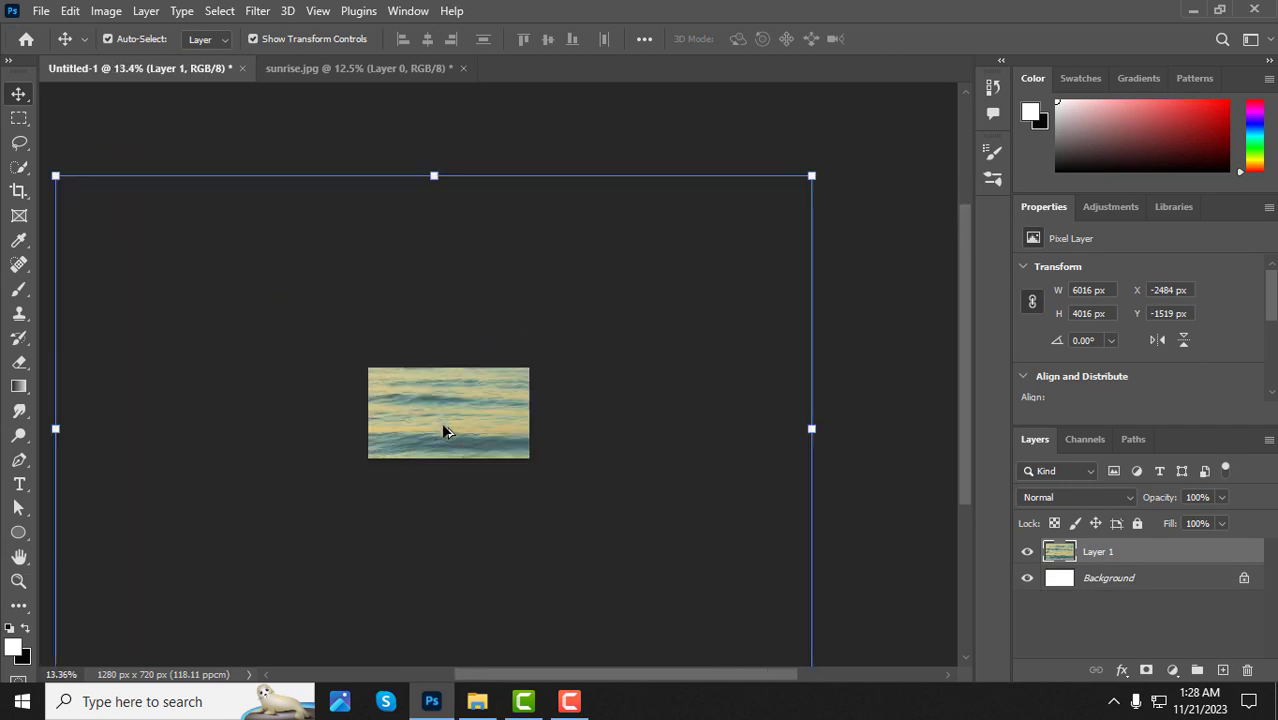
left_click_drag(697, 604, 502, 484)
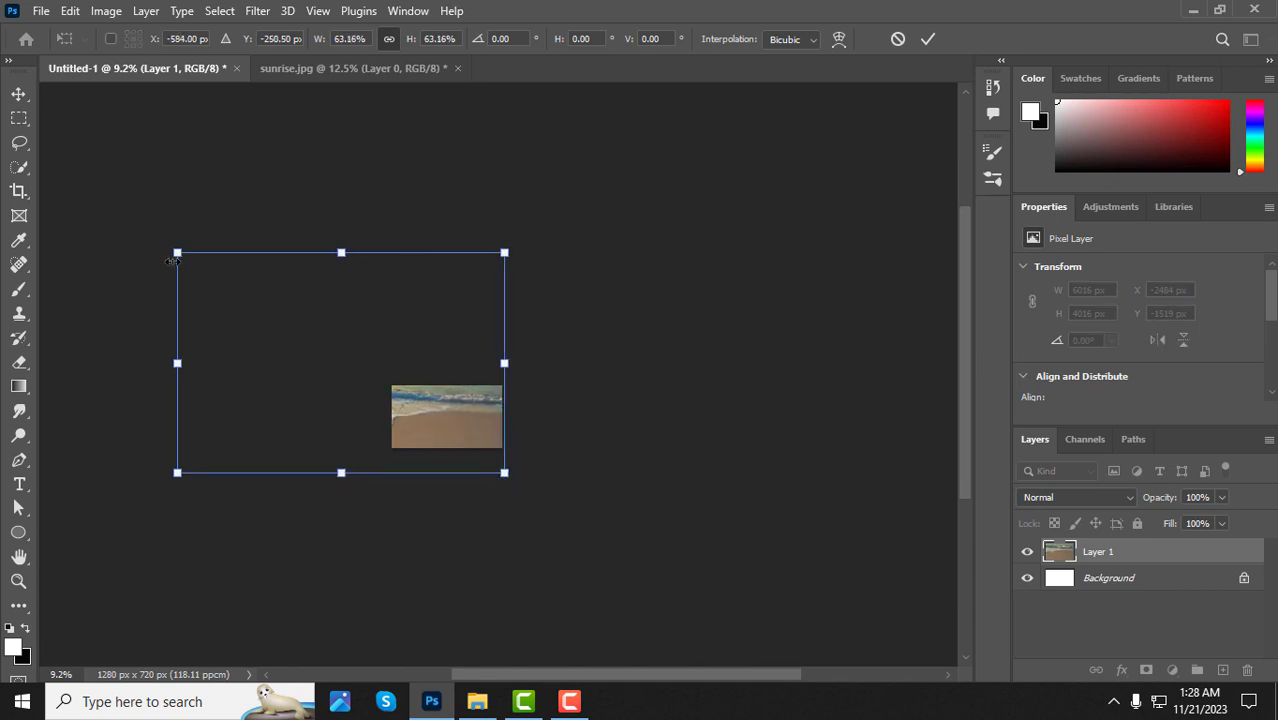
left_click_drag(176, 253, 384, 375)
mouse_move(455, 461)
left_mouse_down()
mouse_move(449, 442)
mouse_move(463, 447)
left_mouse_up()
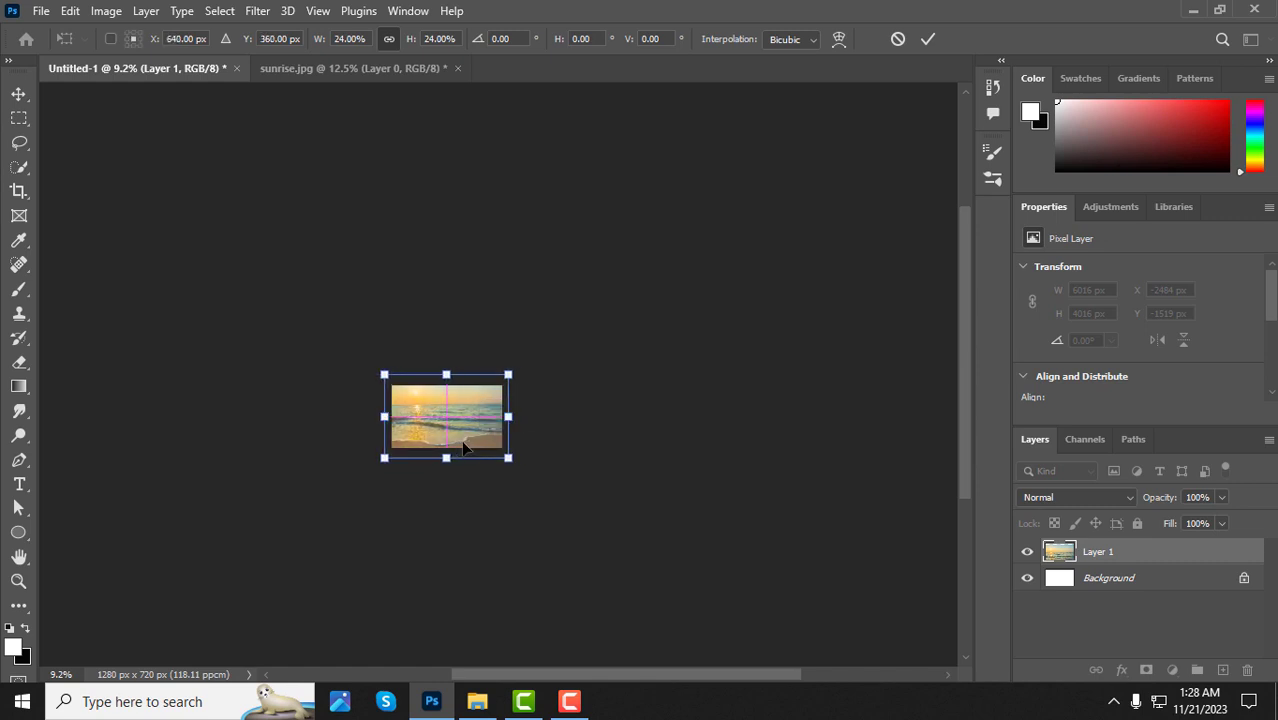
scroll(445, 408, "up", 4)
left_click_drag(597, 680, 568, 676)
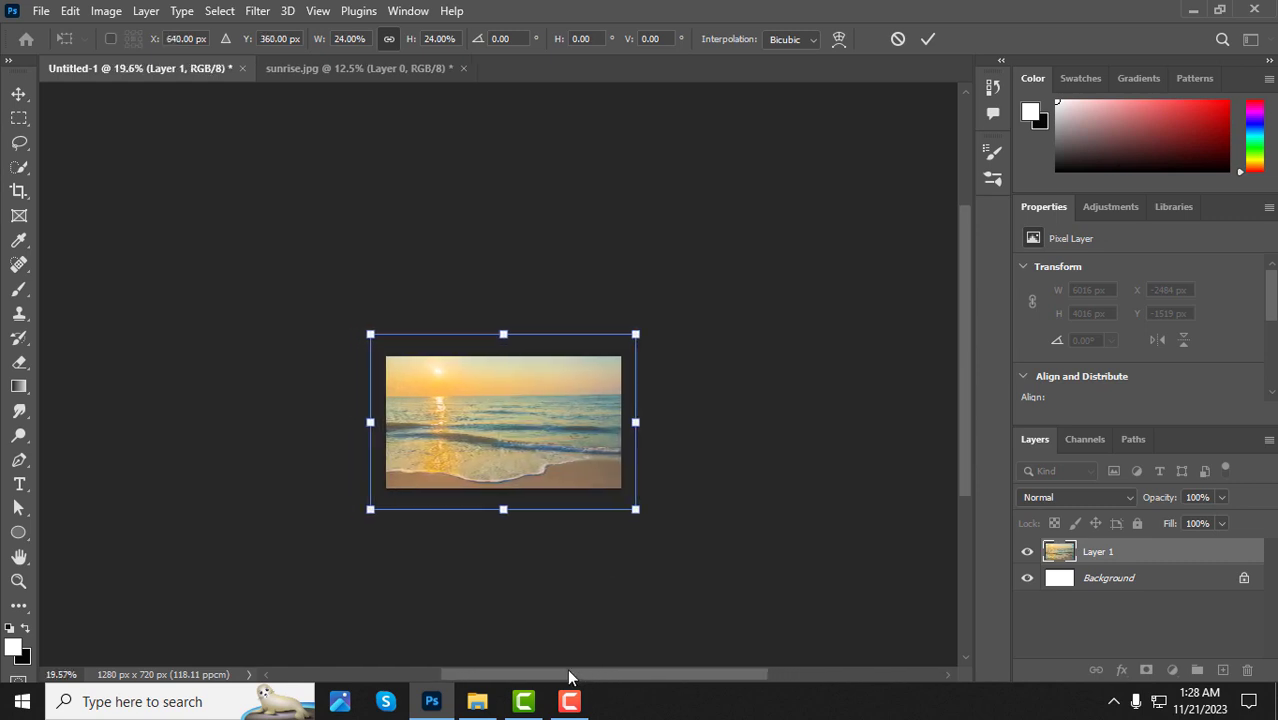
scroll(499, 451, "up", 5)
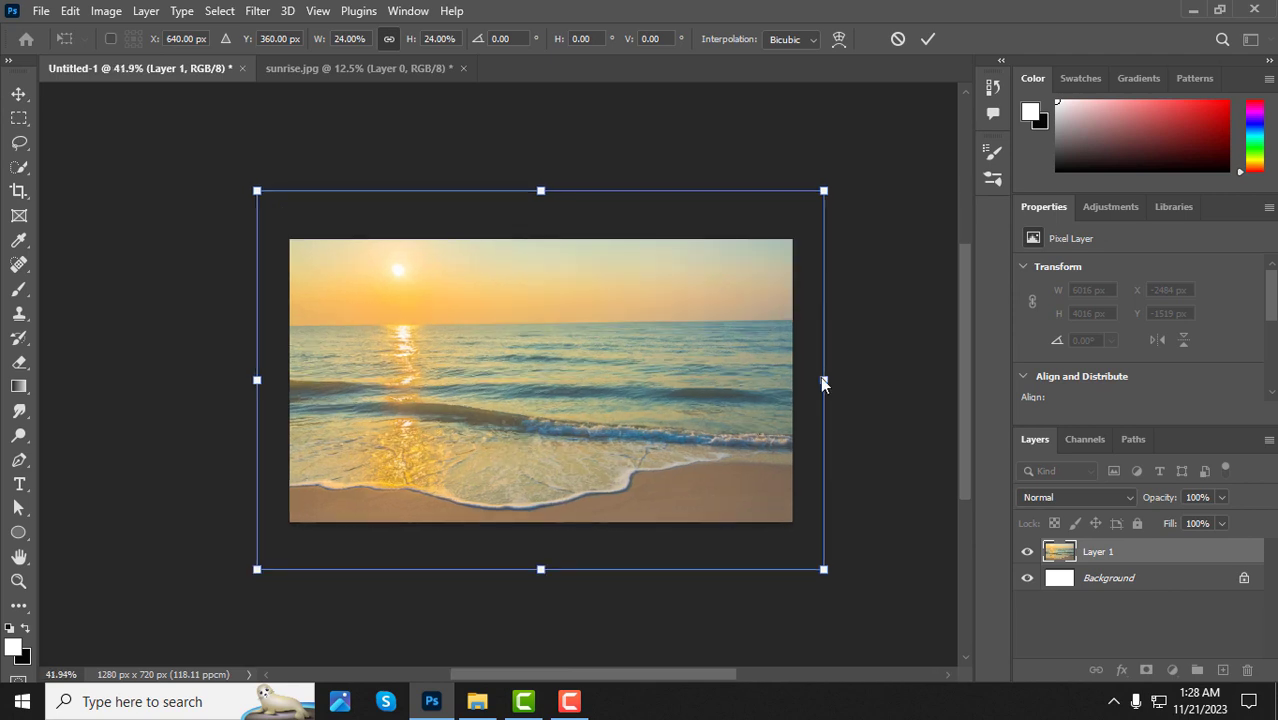
left_click_drag(820, 380, 792, 380)
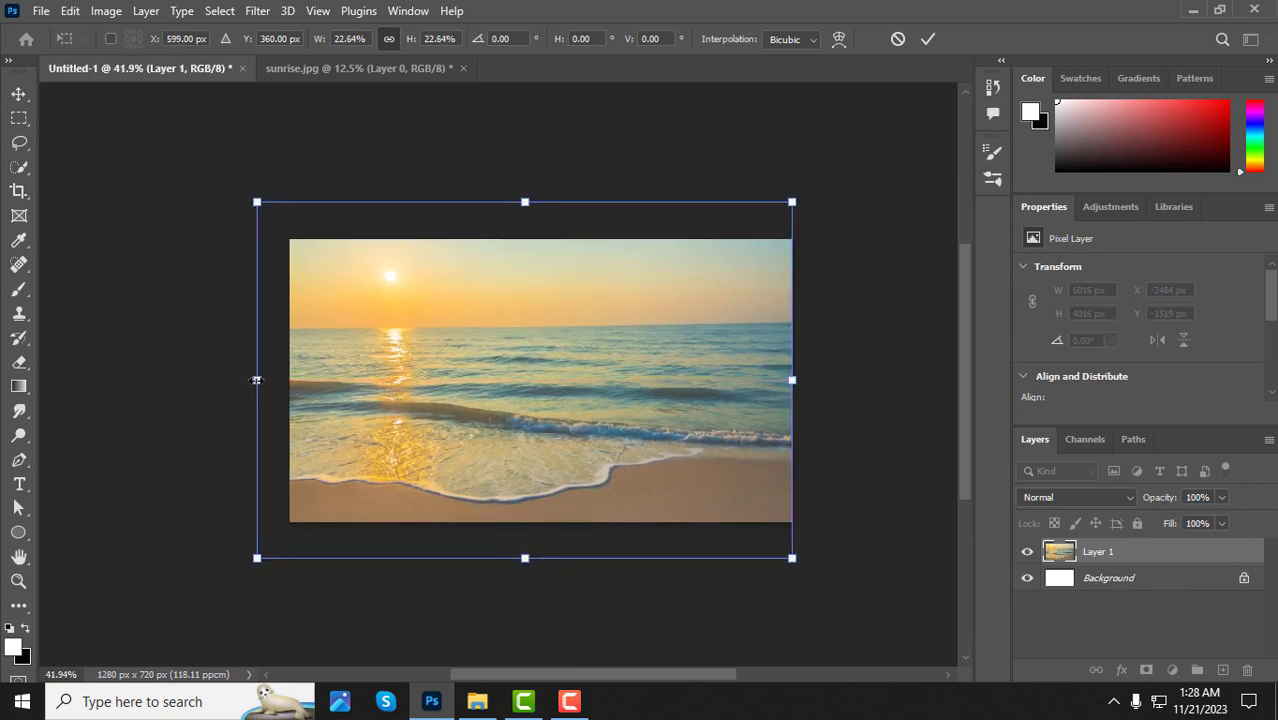
left_click_drag(256, 380, 280, 378)
key("Return")
Step: Open Orange.jpg from the Orange folder
left_click(41, 10)
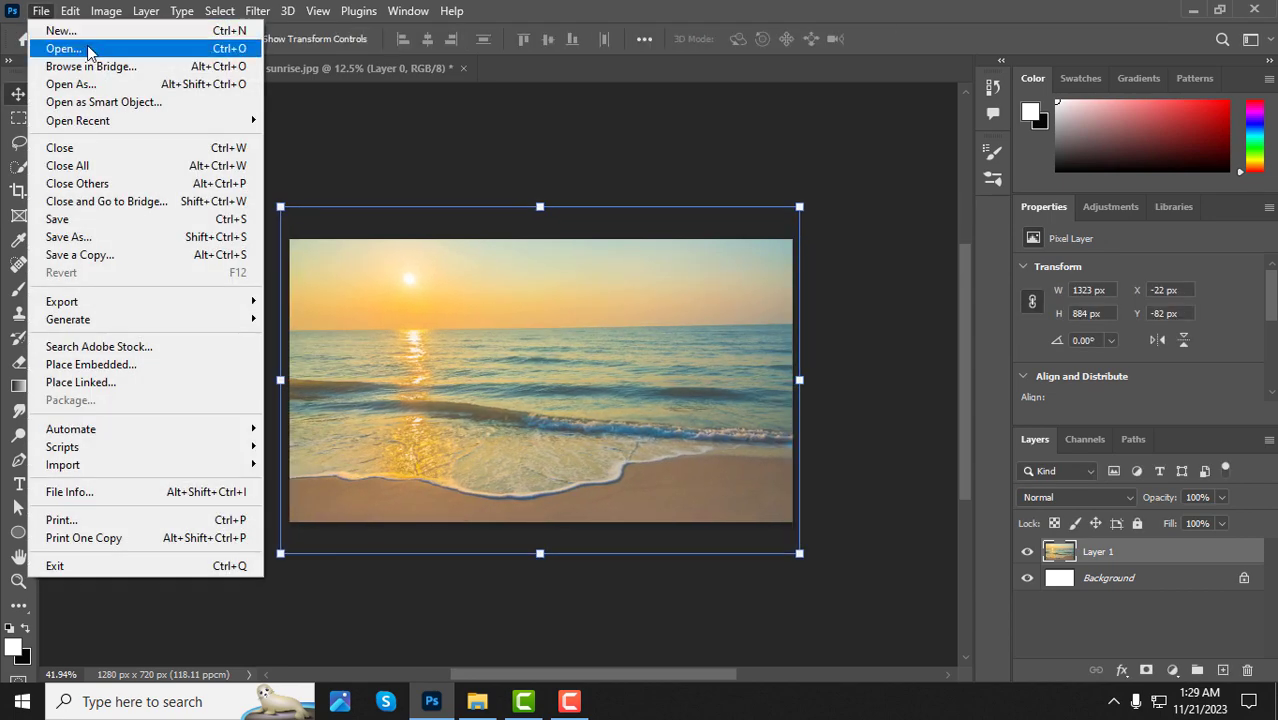
left_click(62, 48)
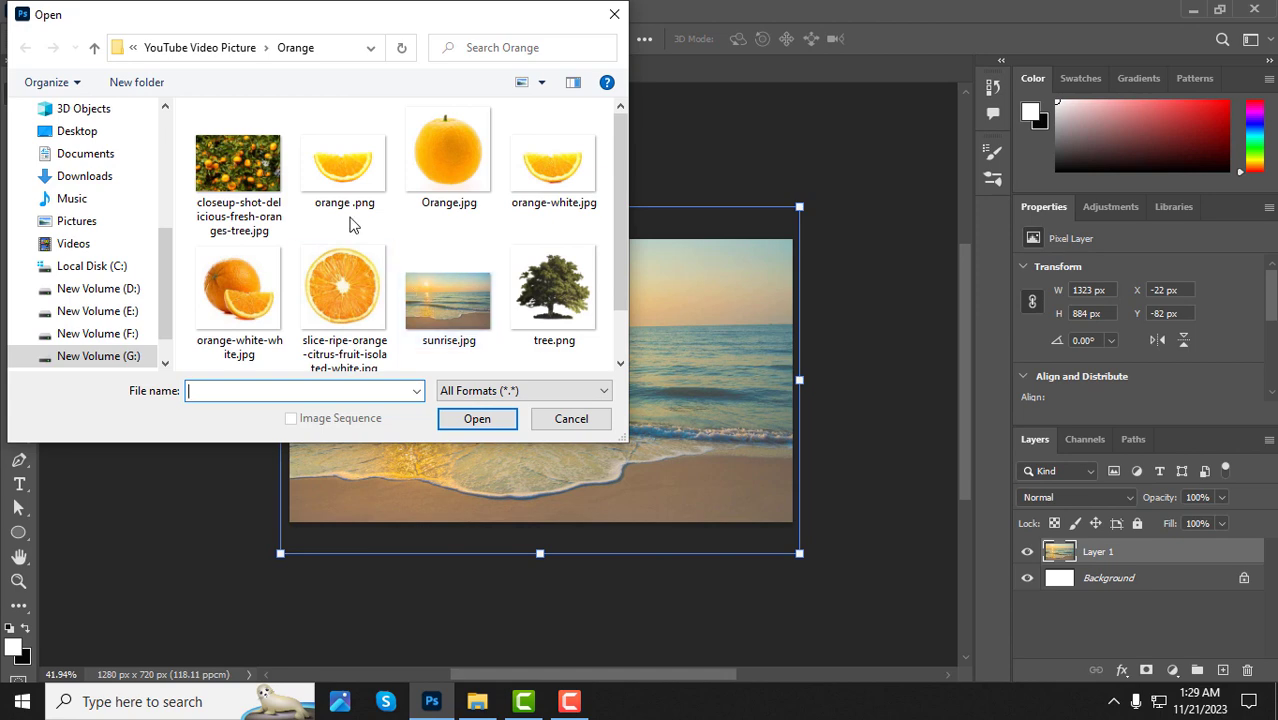
left_click(448, 167)
left_click(477, 419)
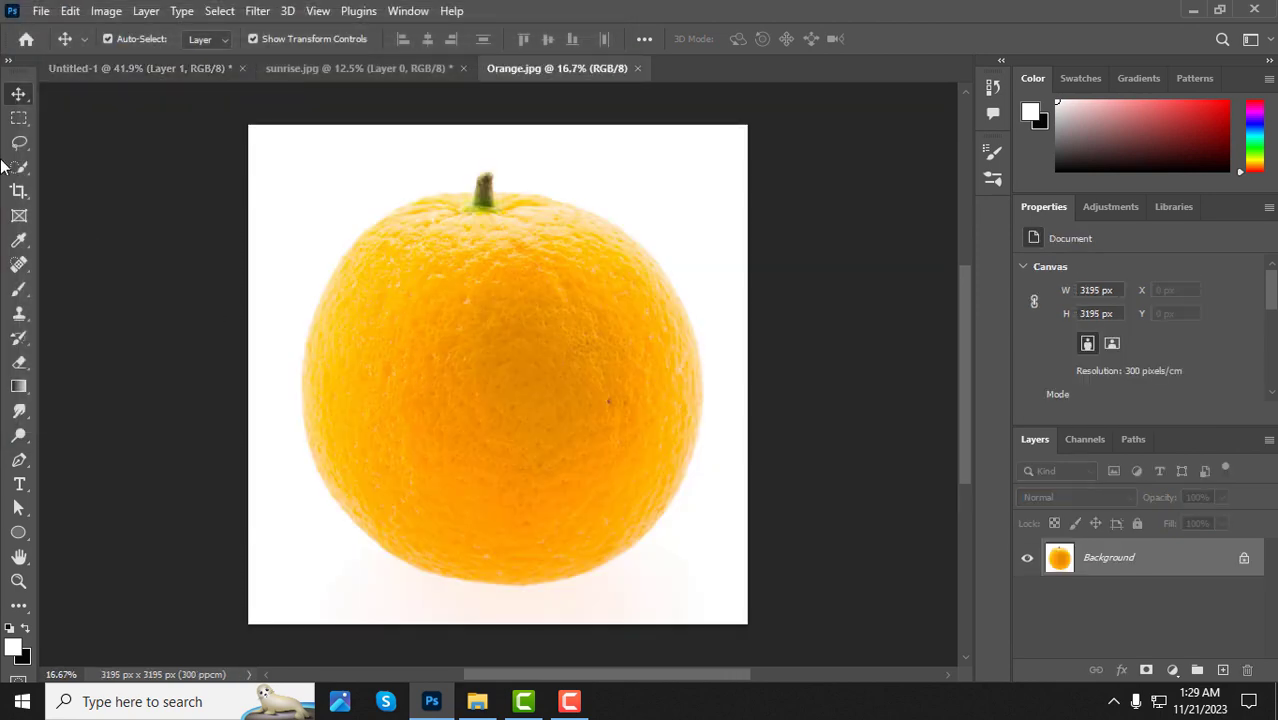
Step: Select the whole orange with Select Subject and move the cut-out into the Untitled-1 document
left_click(19, 166)
left_click(126, 186)
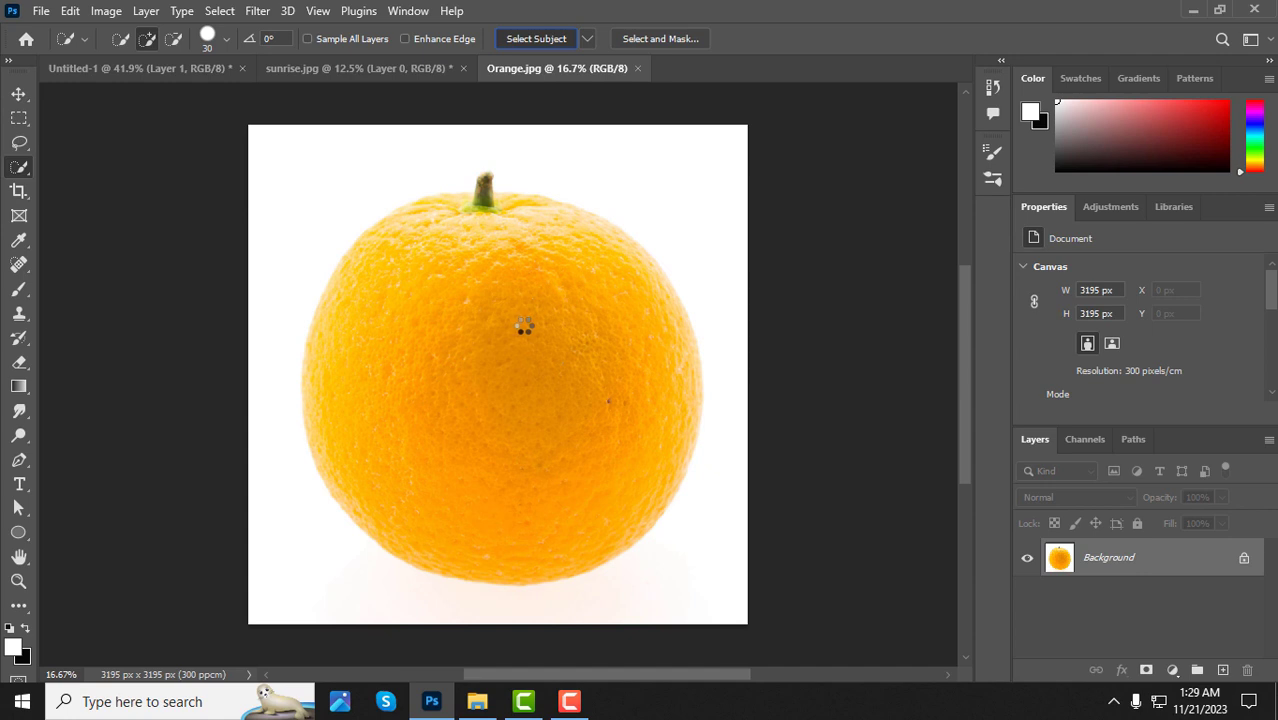
left_click(18, 94)
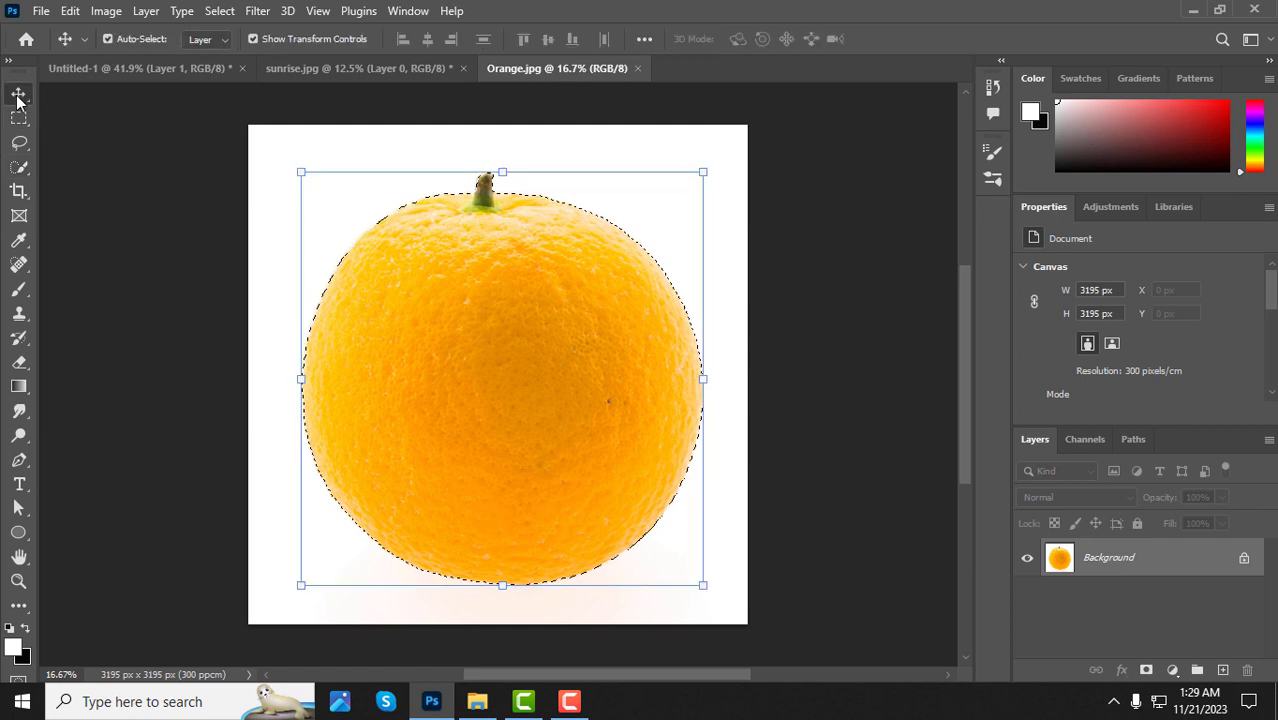
left_click_drag(491, 374, 238, 158)
left_click_drag(556, 425, 555, 426)
Step: Scale the orange proportionally to about 413 × 426 px and place it over the shoreline near the canvas centre
scroll(562, 438, "down", 2)
scroll(557, 436, "down", 2)
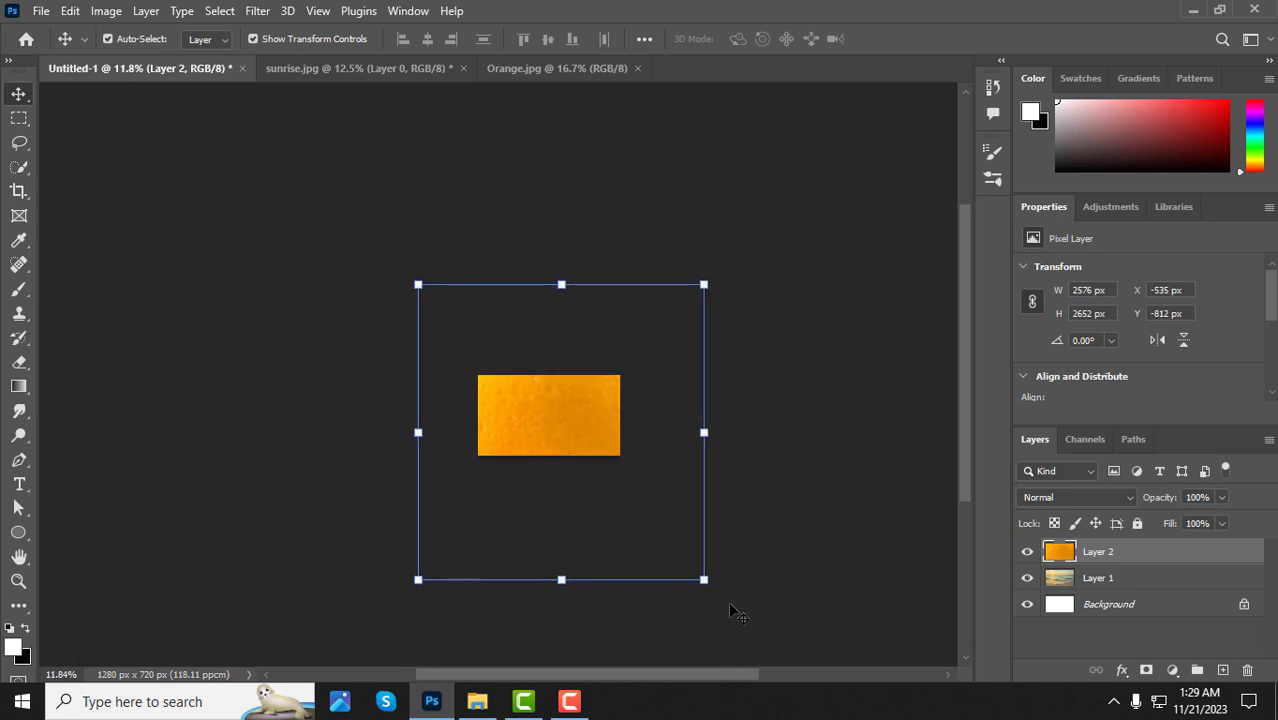
left_click_drag(703, 579, 534, 410)
scroll(540, 415, "up", 5)
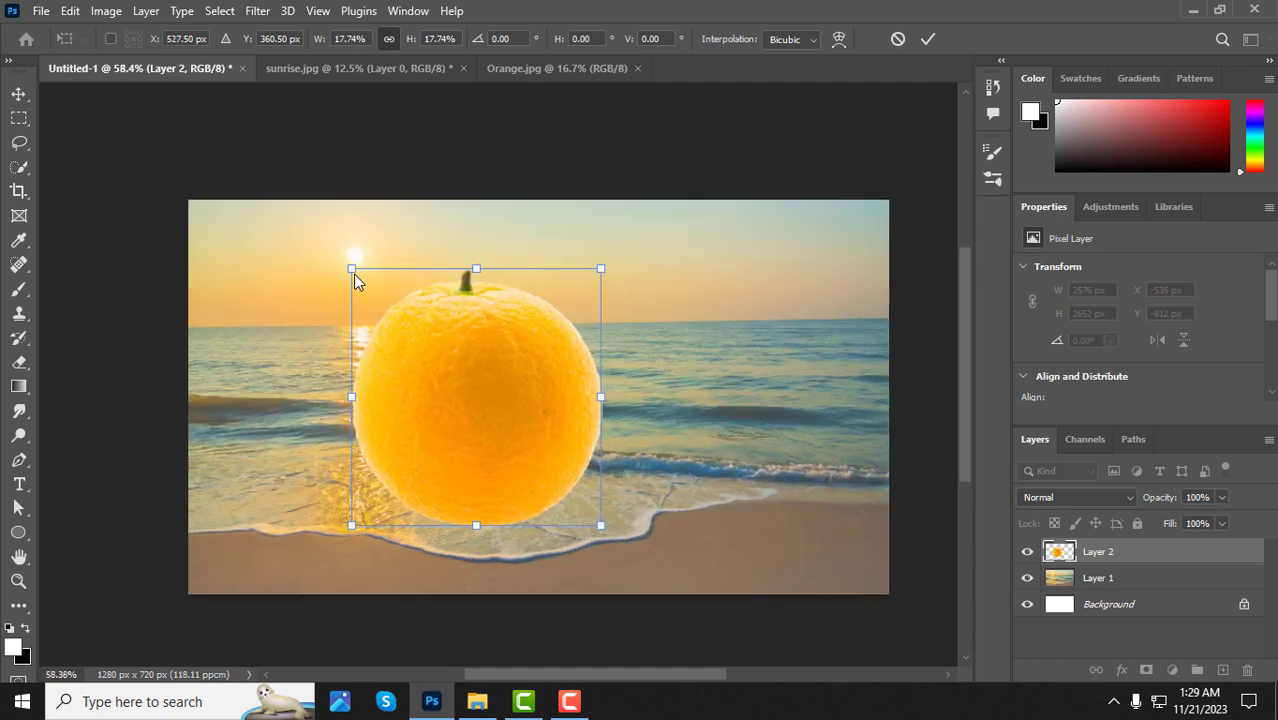
left_click_drag(353, 271, 381, 289)
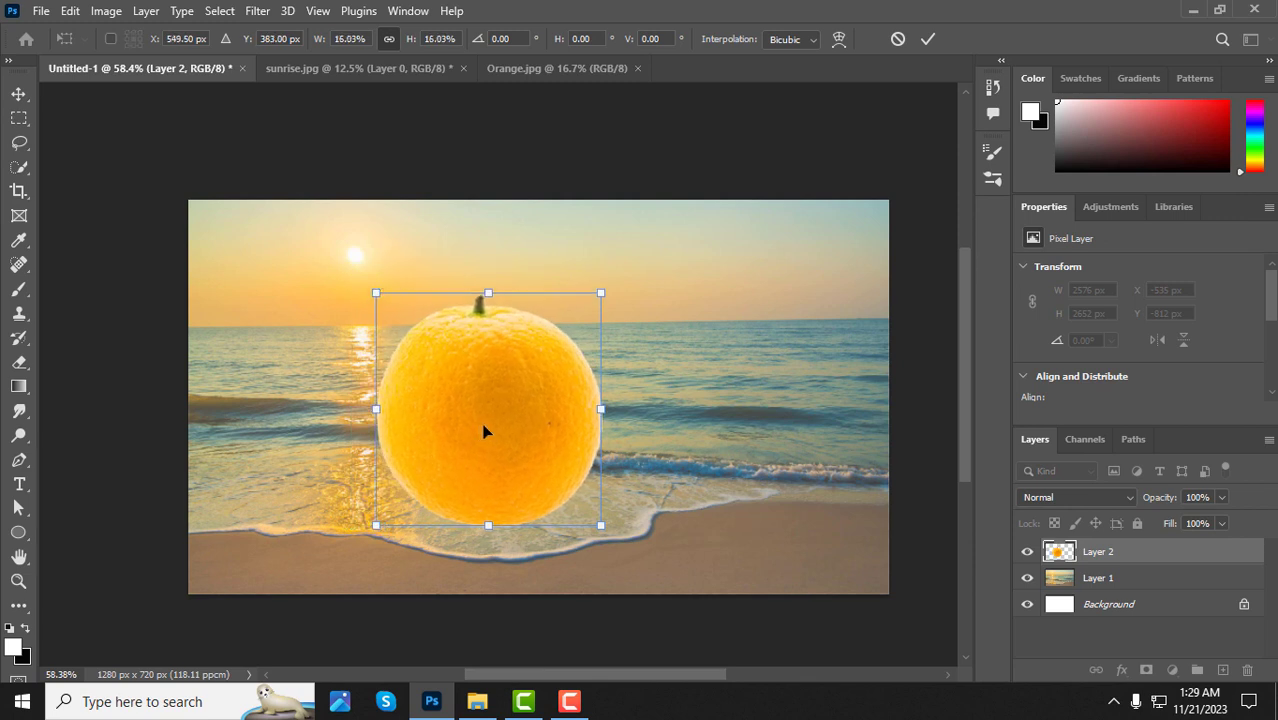
left_click_drag(479, 431, 486, 429)
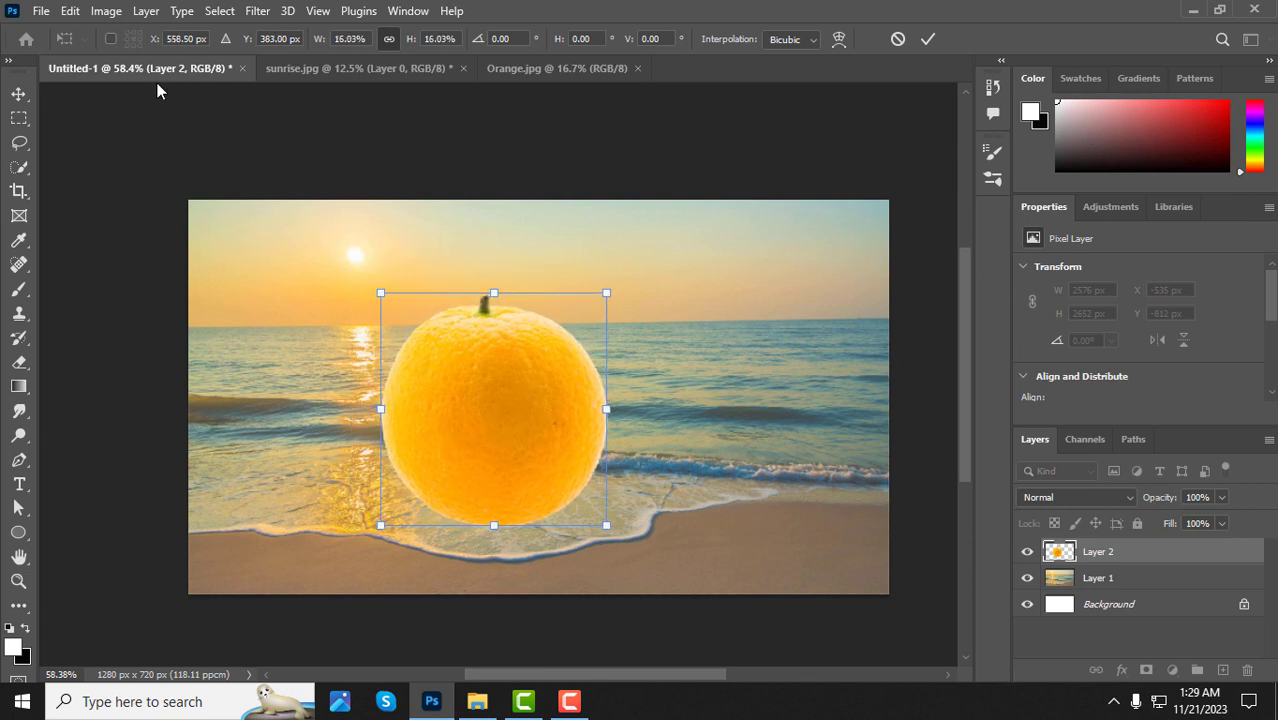
left_click(18, 94)
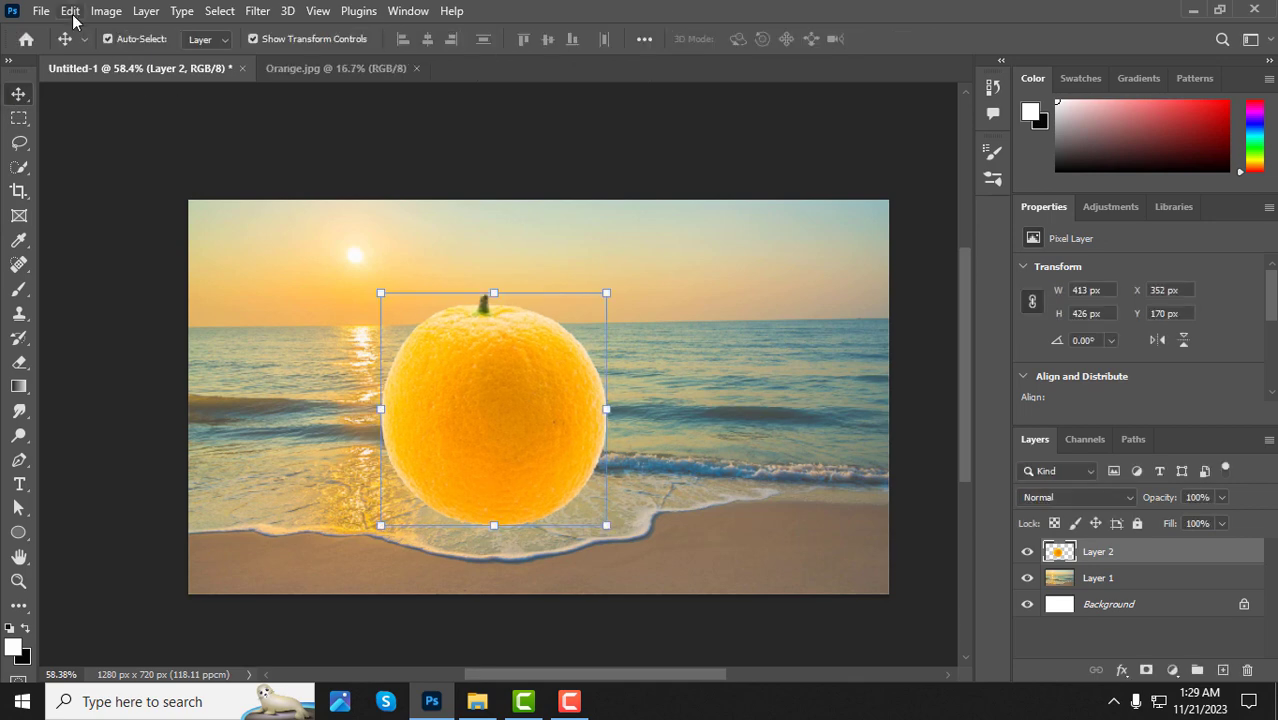
Step: Open the transparent orange slice image, orange .png, and bring the slice into the Untitled-1 document
left_click(40, 14)
left_click(60, 48)
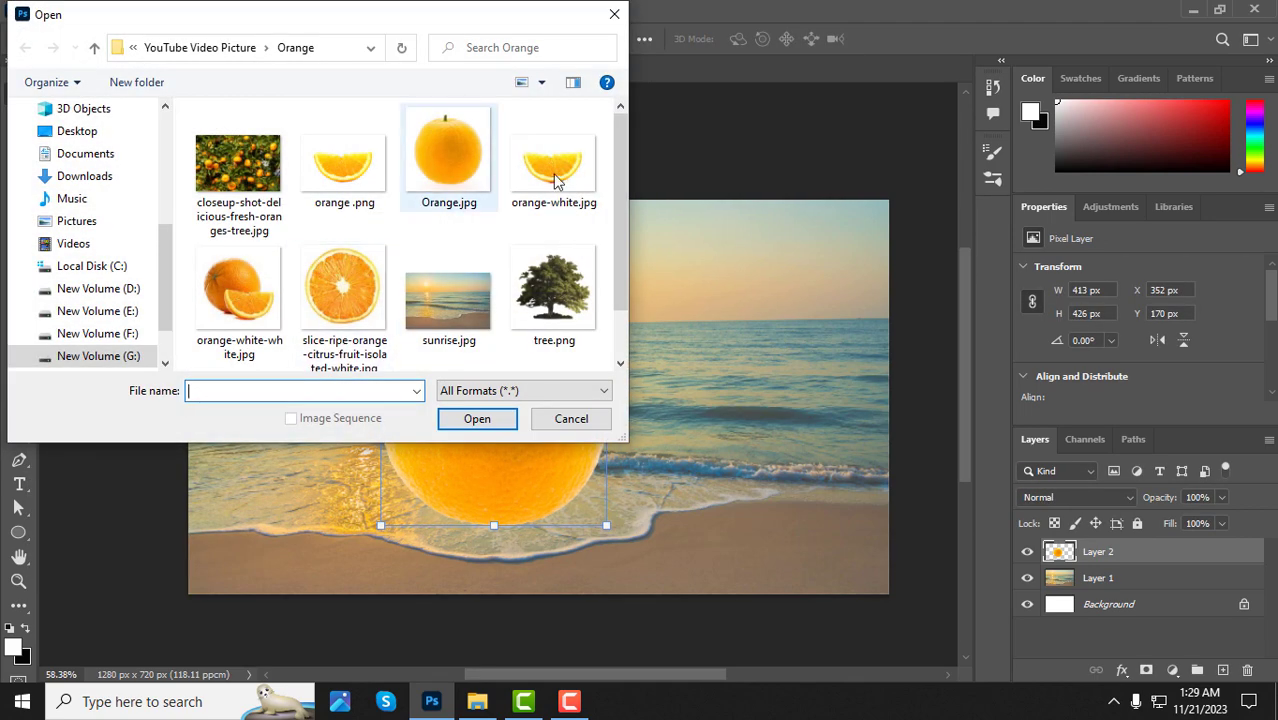
left_click(368, 187)
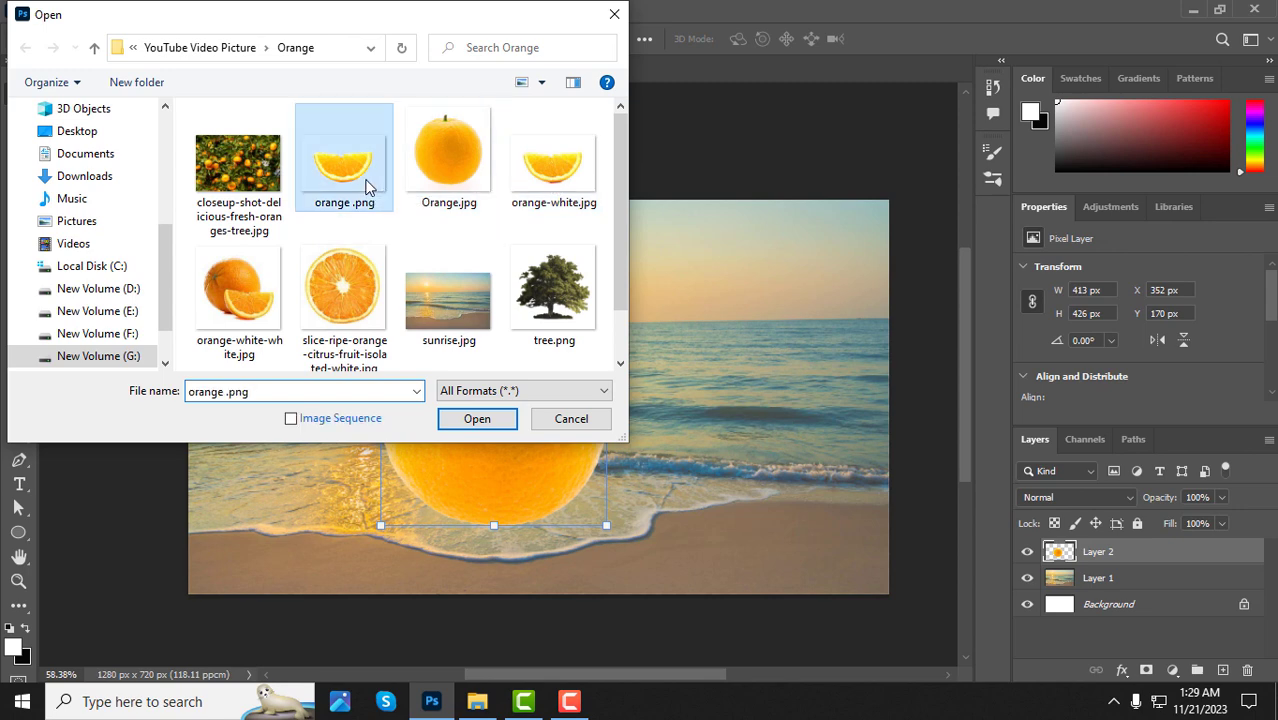
left_click(468, 418)
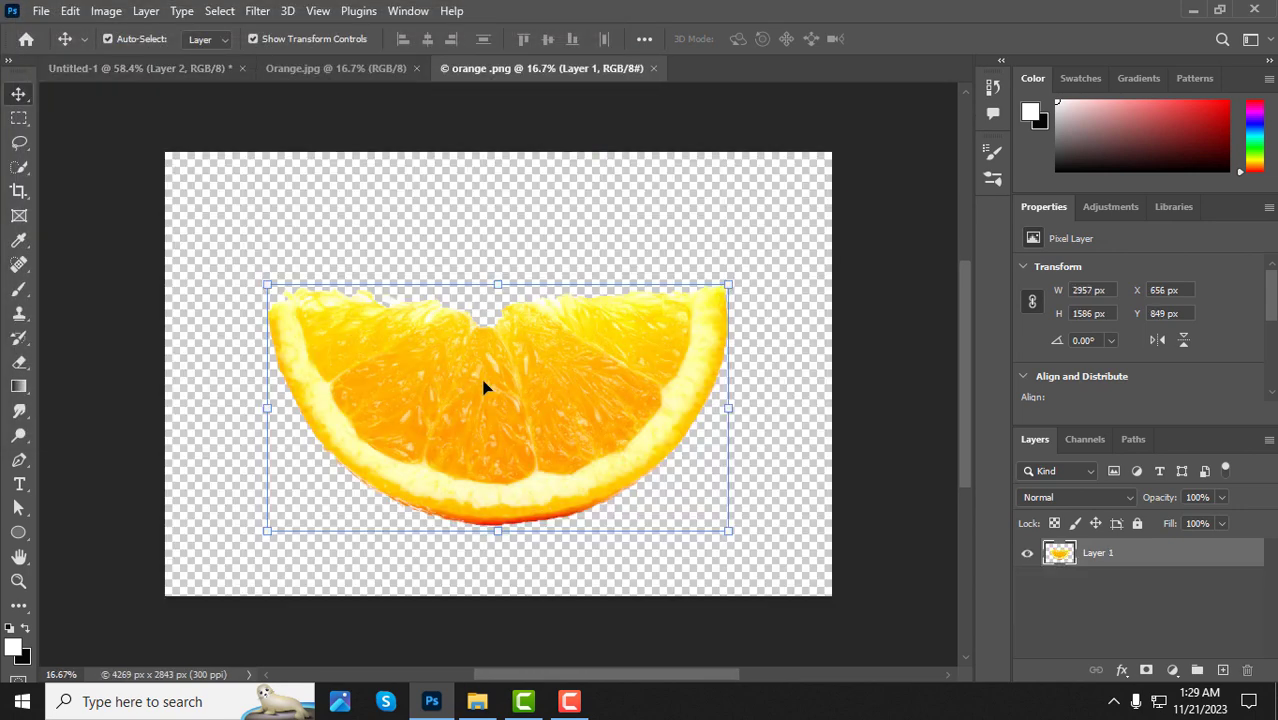
left_click_drag(484, 388, 512, 432)
Step: Scale the orange slice to about 14.7% (436 × 227 px) and place it overlapping the whole orange's lower right edge
scroll(512, 432, "down", 6)
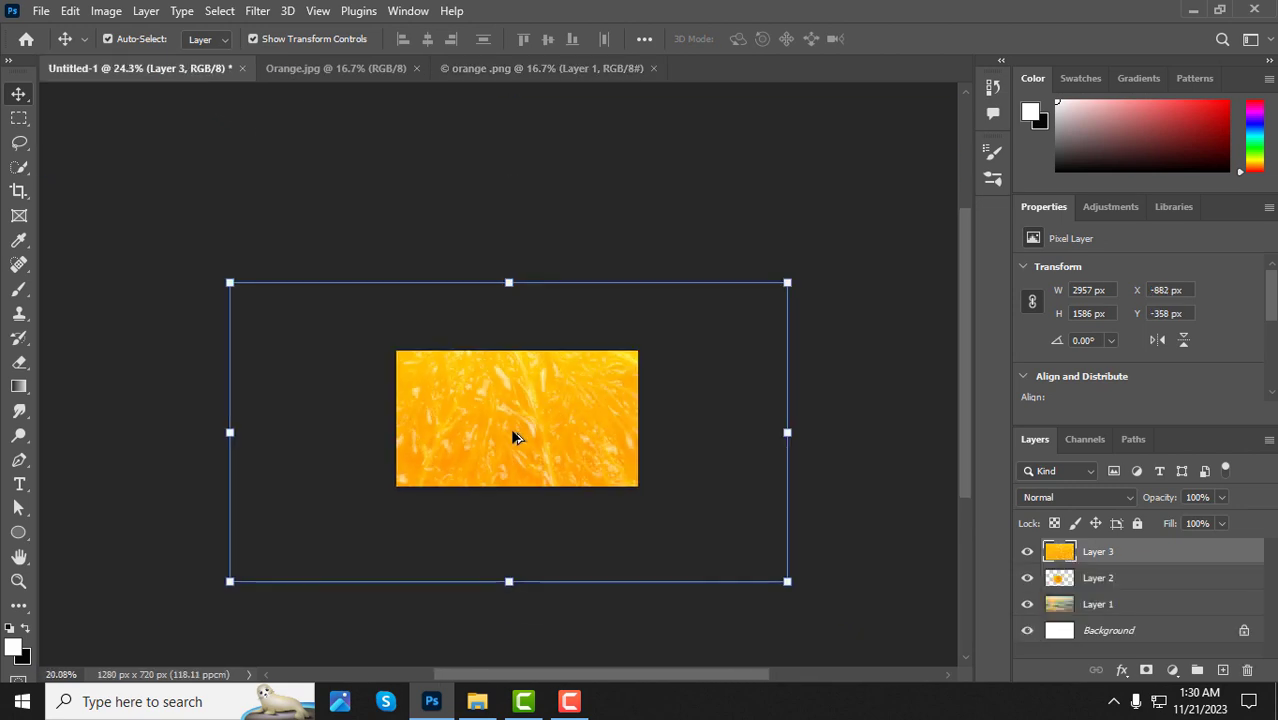
left_click_drag(711, 540, 537, 450)
scroll(535, 450, "up", 6)
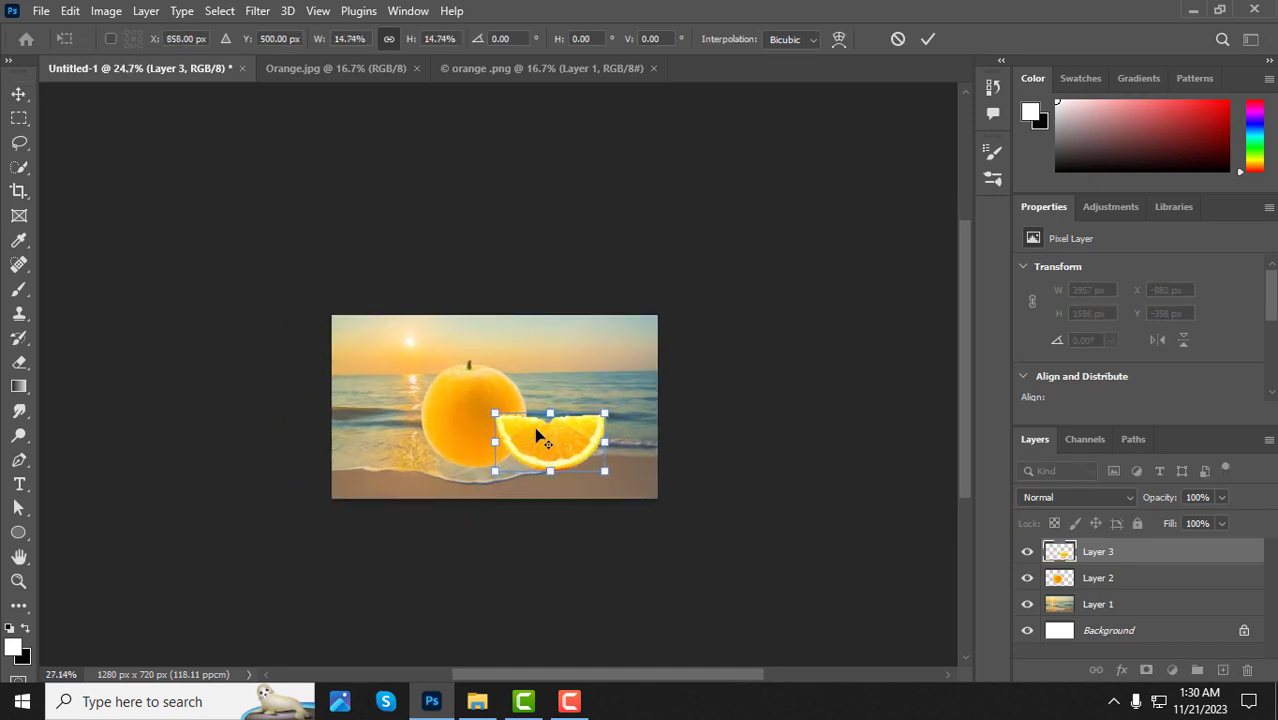
scroll(553, 485, "down", 1)
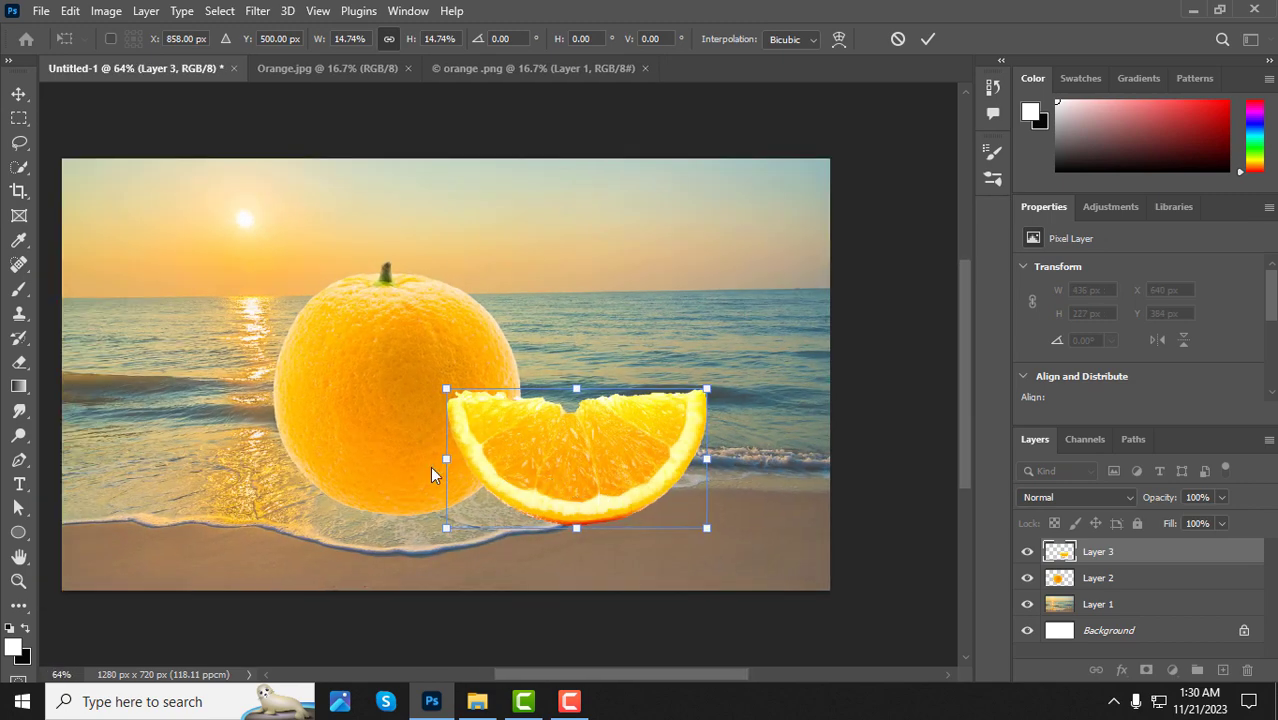
key("Return")
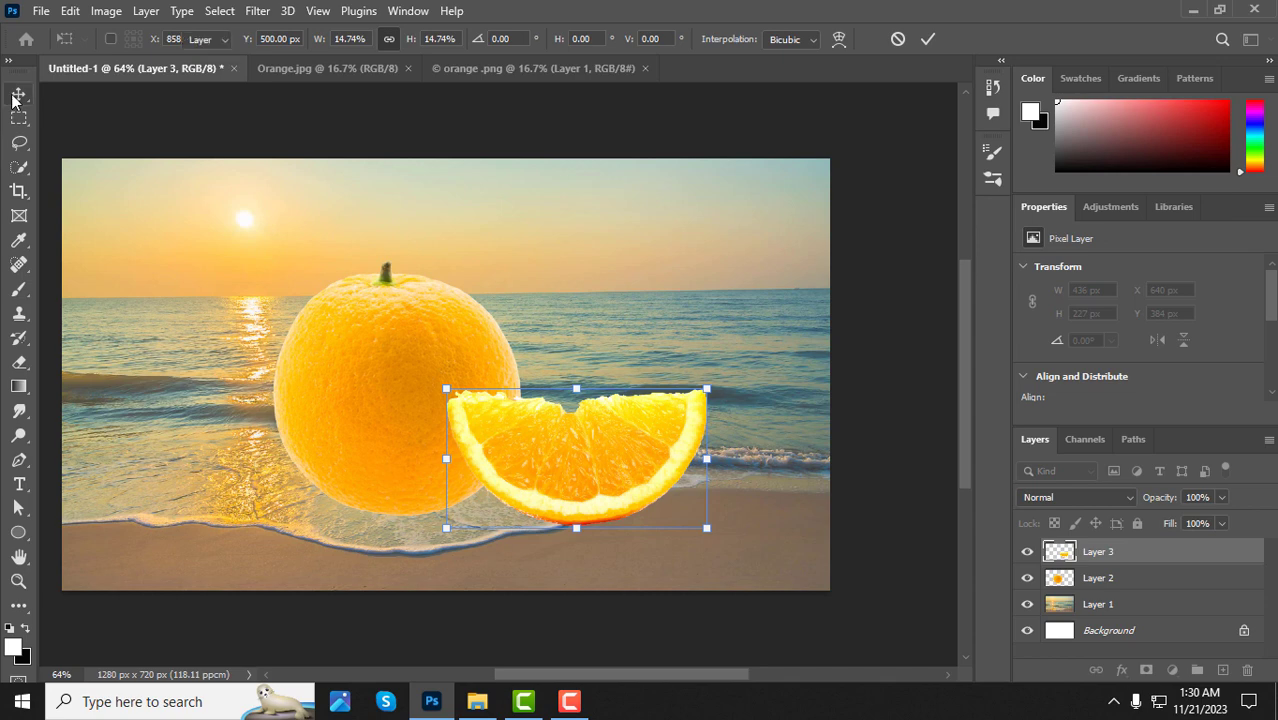
Step: Move the whole orange and the slice slightly upward, and rotate the slice about 12.6° clockwise at about 89.5% scale
left_click_drag(407, 416, 384, 390)
left_click_drag(588, 506, 580, 475)
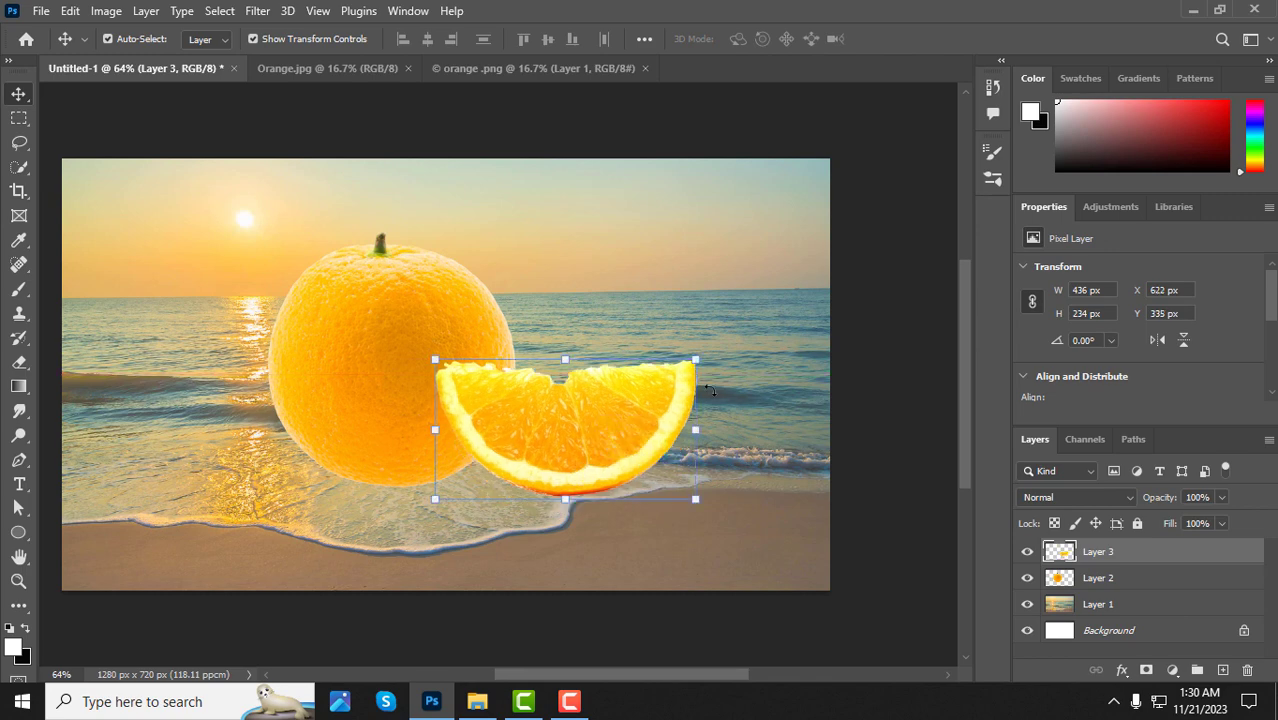
left_click_drag(694, 359, 711, 399)
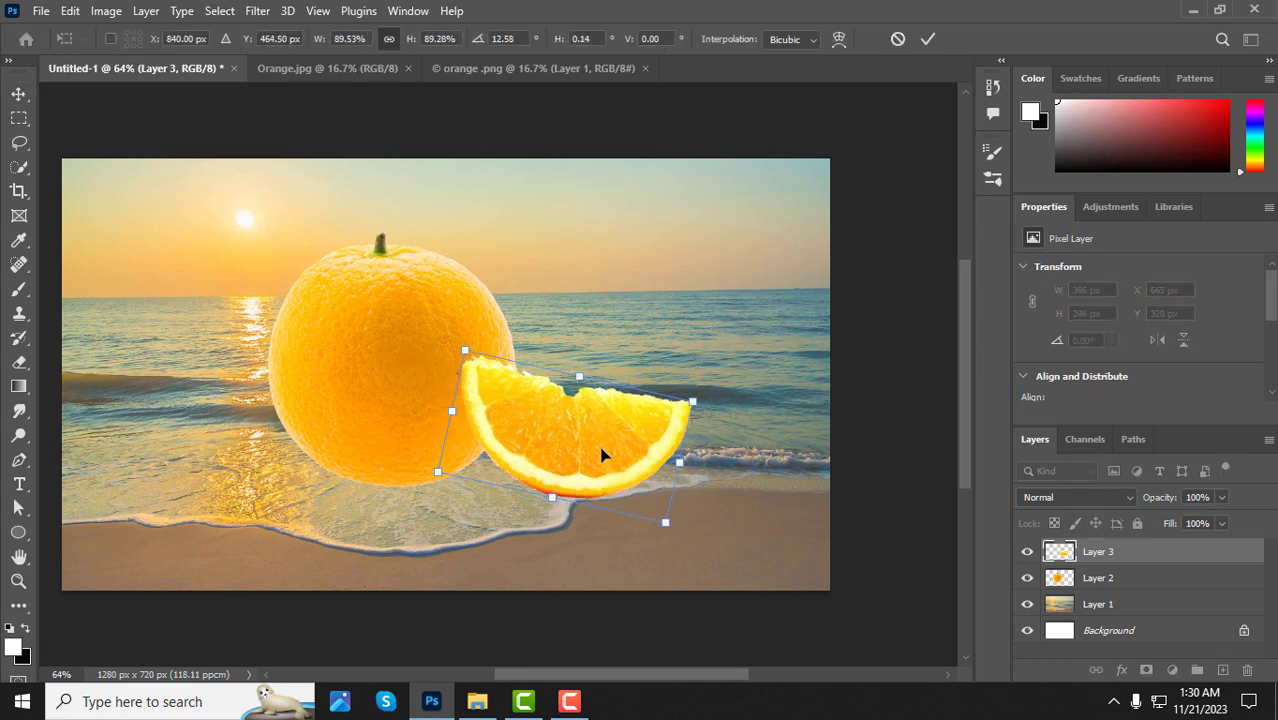
left_click_drag(602, 455, 600, 450)
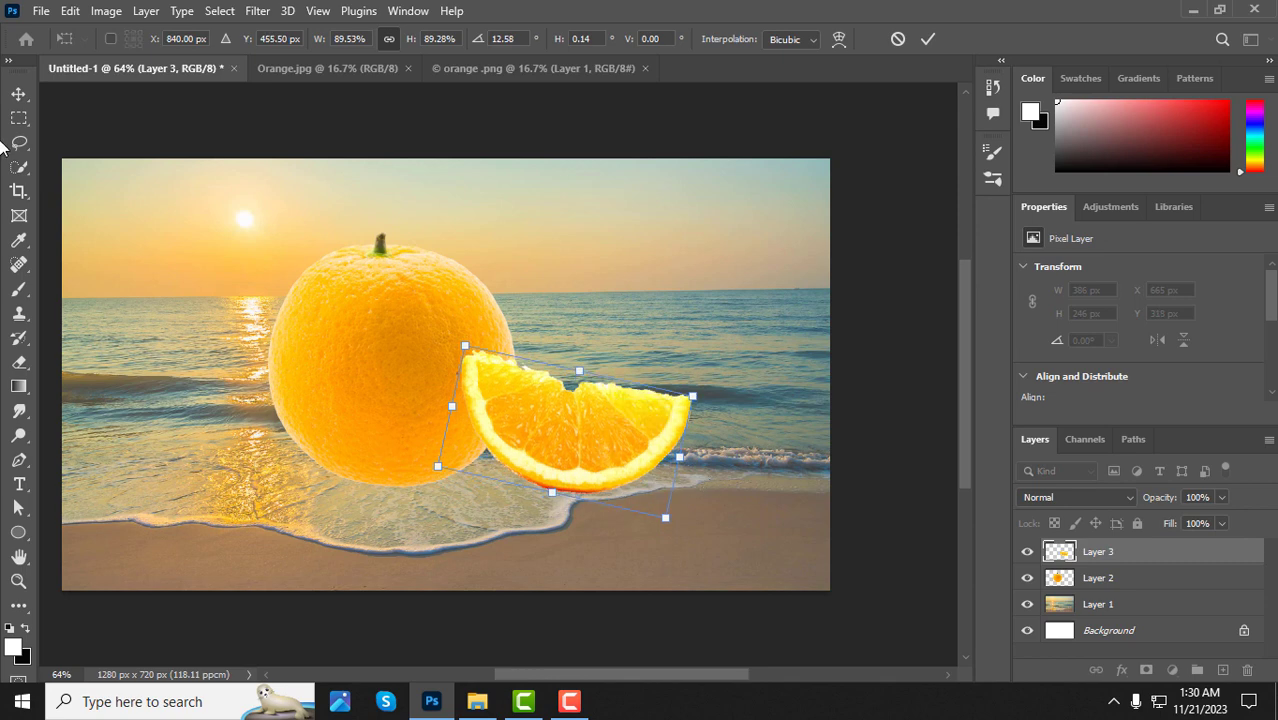
left_click(18, 93)
left_click(378, 145)
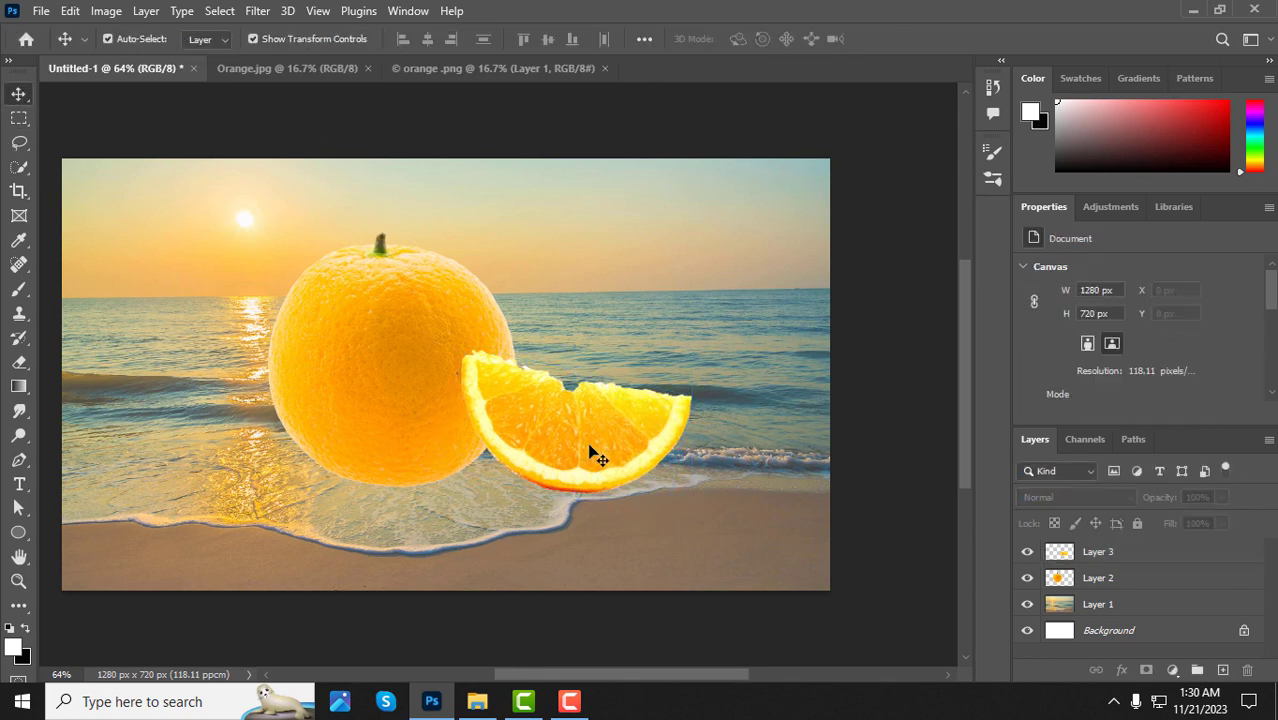
Step: Hide the whole orange on Layer 2 and select the slice's flesh on Layer 3 with the Quick Selection tool, leaving out the rind
scroll(560, 432, "up", 3)
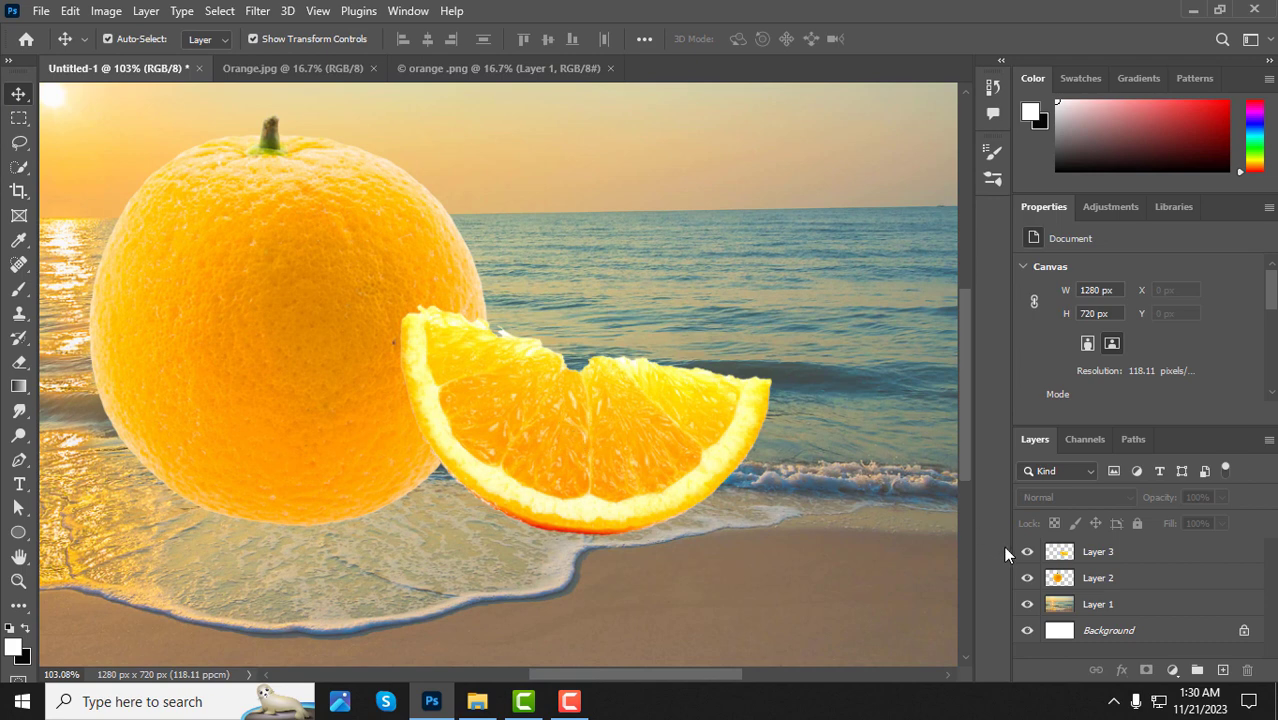
left_click(1027, 578)
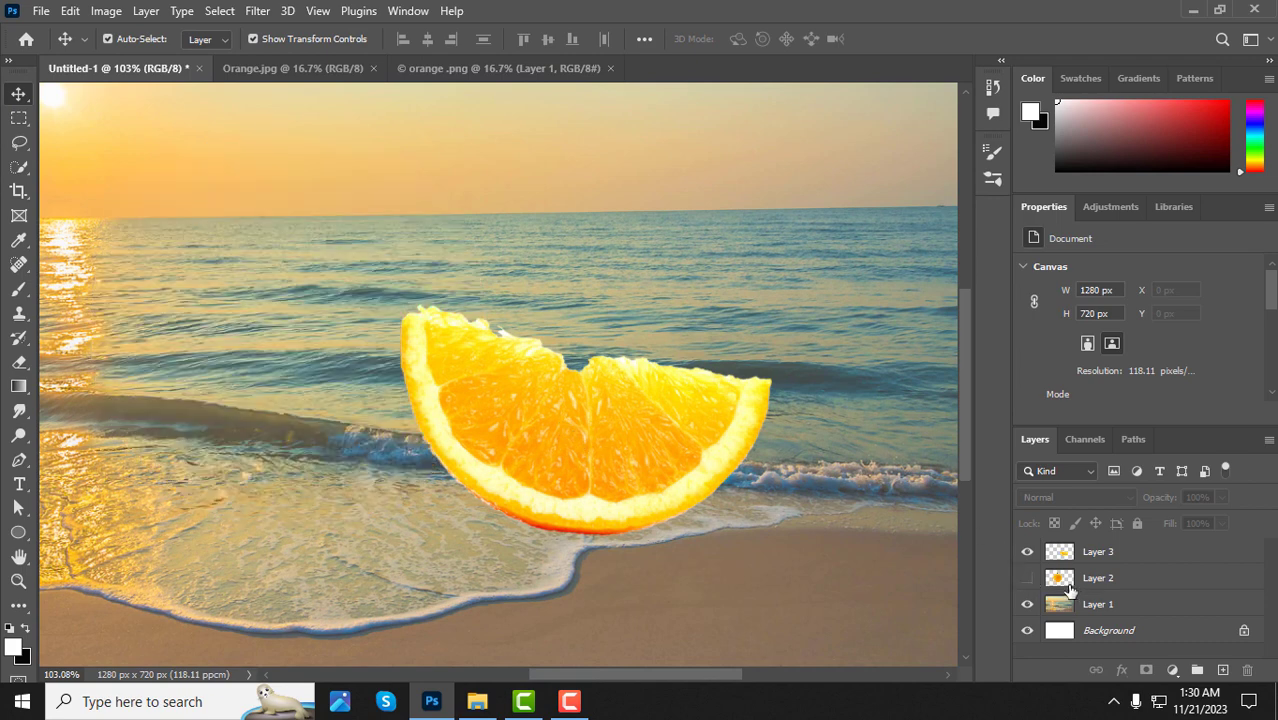
right_click(22, 167)
left_click(112, 186)
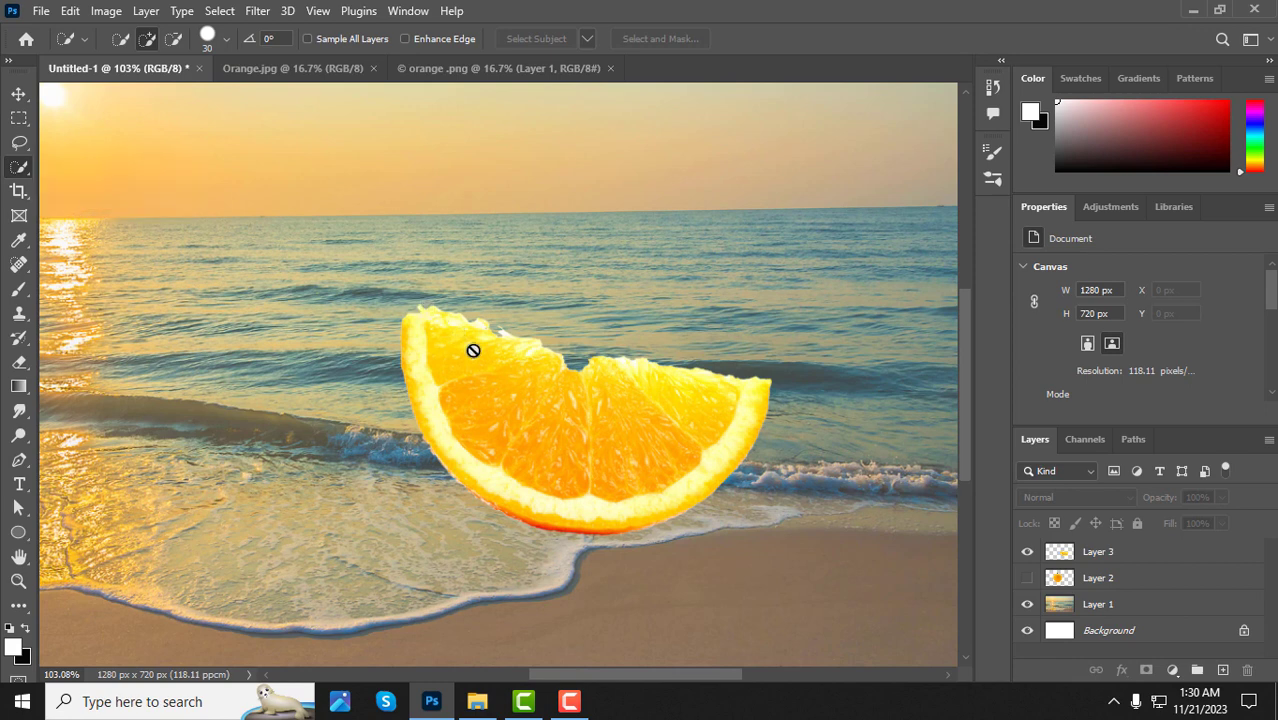
scroll(510, 386, "up", 2)
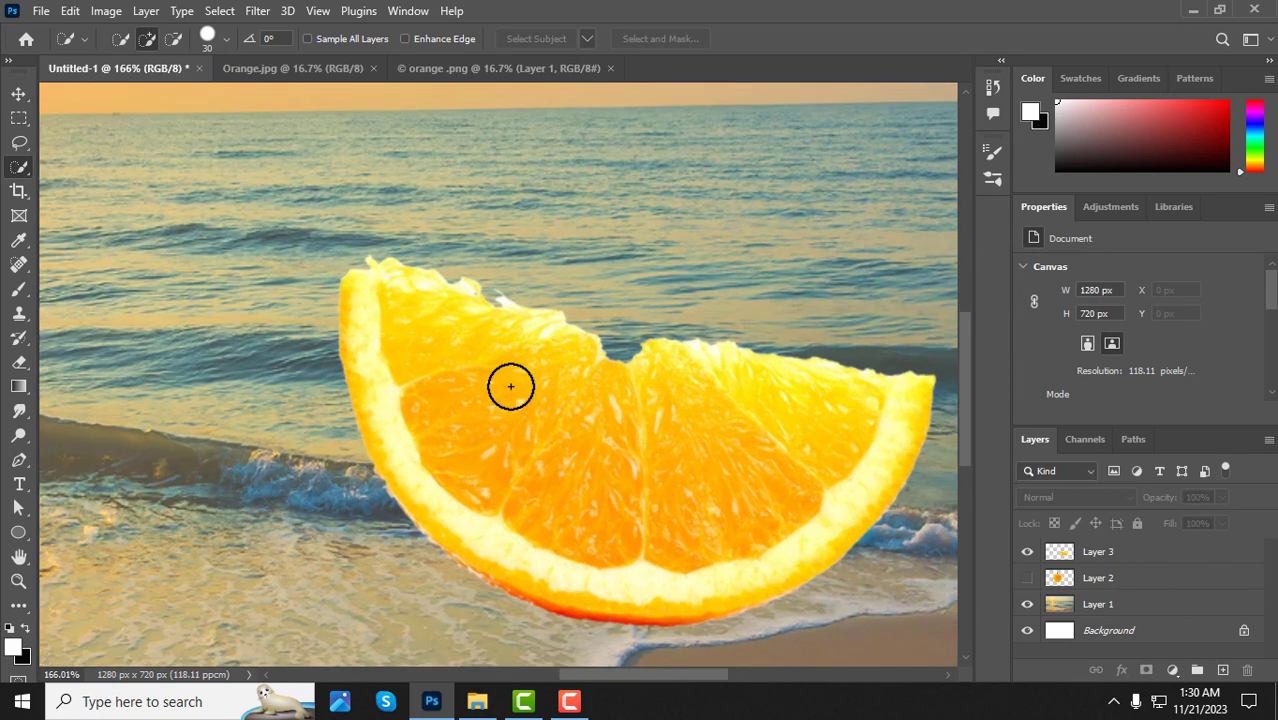
left_click(1084, 560)
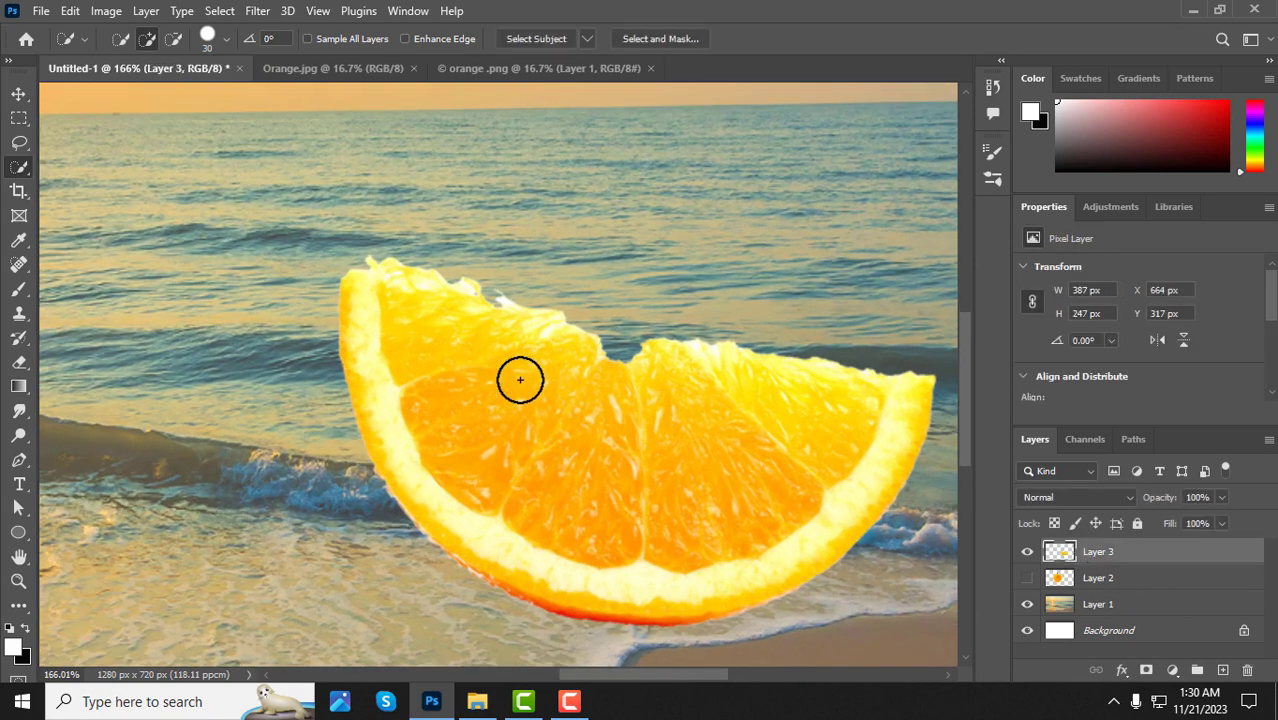
mouse_move(477, 362)
left_mouse_down()
mouse_move(676, 411)
mouse_move(742, 401)
mouse_move(850, 354)
left_mouse_up()
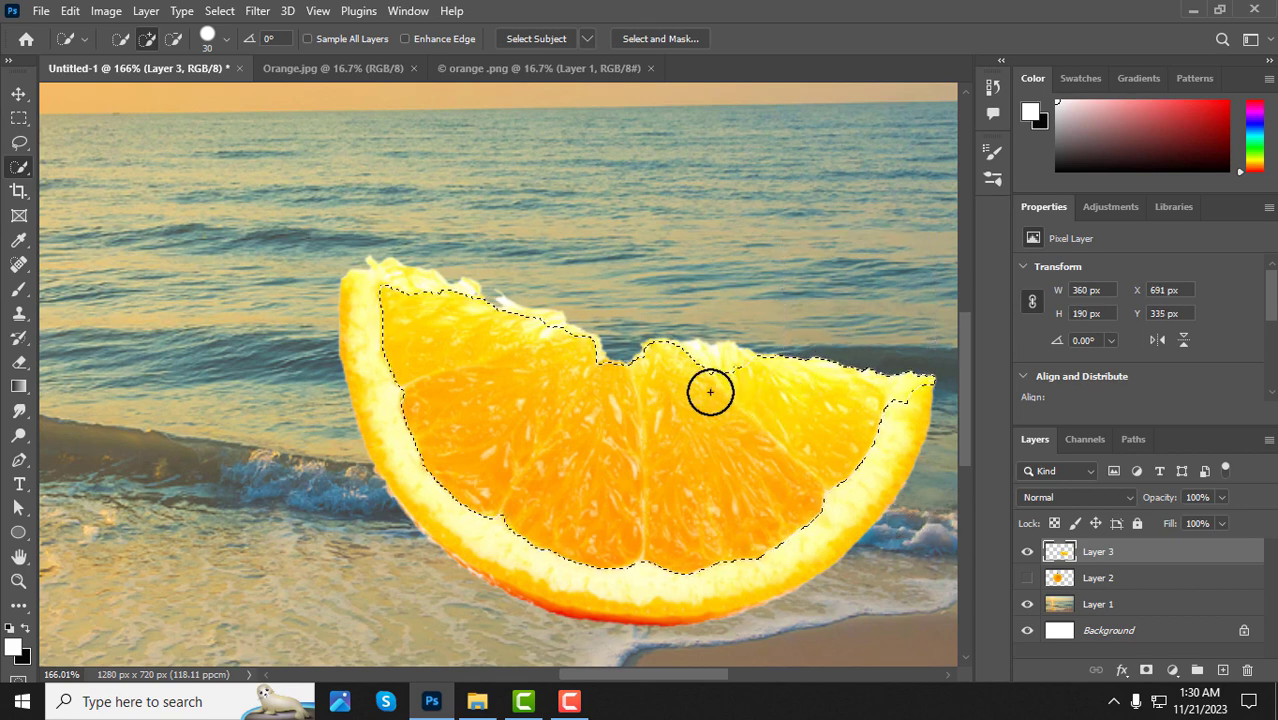
mouse_move(705, 390)
left_mouse_down()
mouse_move(688, 362)
mouse_move(463, 310)
mouse_move(393, 259)
left_mouse_up()
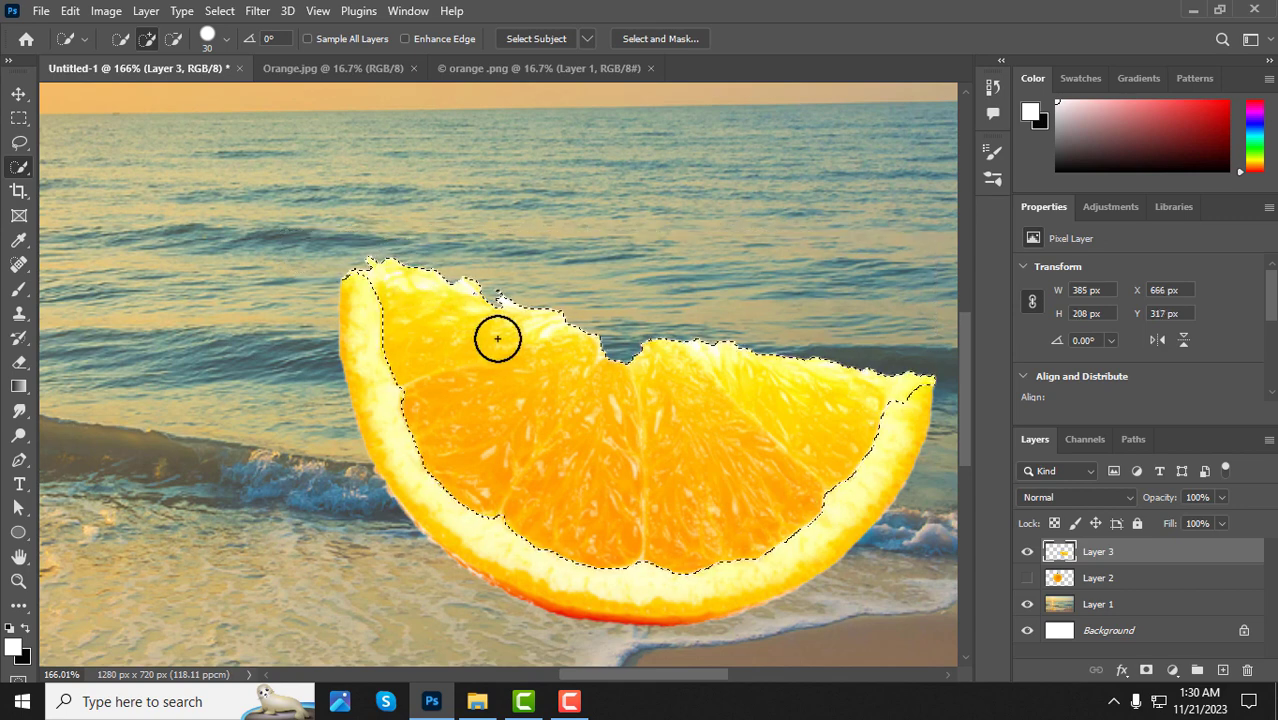
Step: Subtract the rind's right tip from the flesh selection with a 7 px brush, and undo the last subtraction stroke
scroll(513, 342, "down", 2)
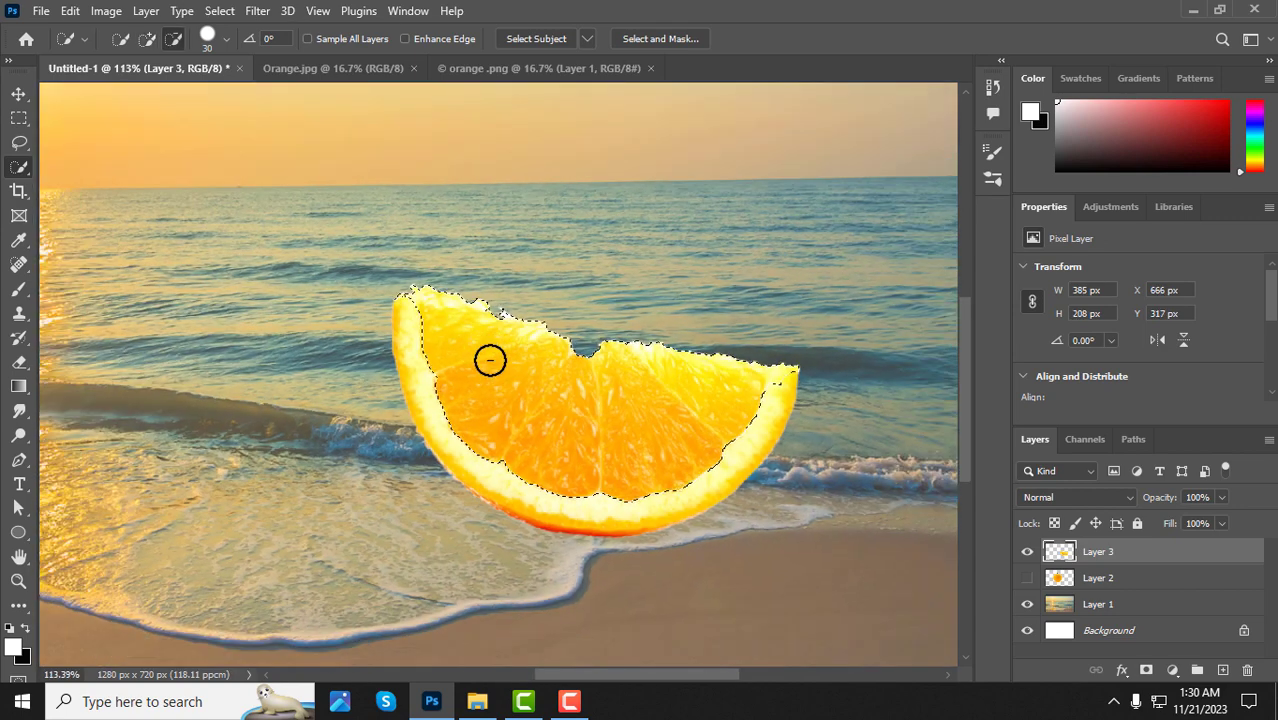
scroll(836, 430, "down", 1)
scroll(836, 430, "up", 3)
key("bracketleft")
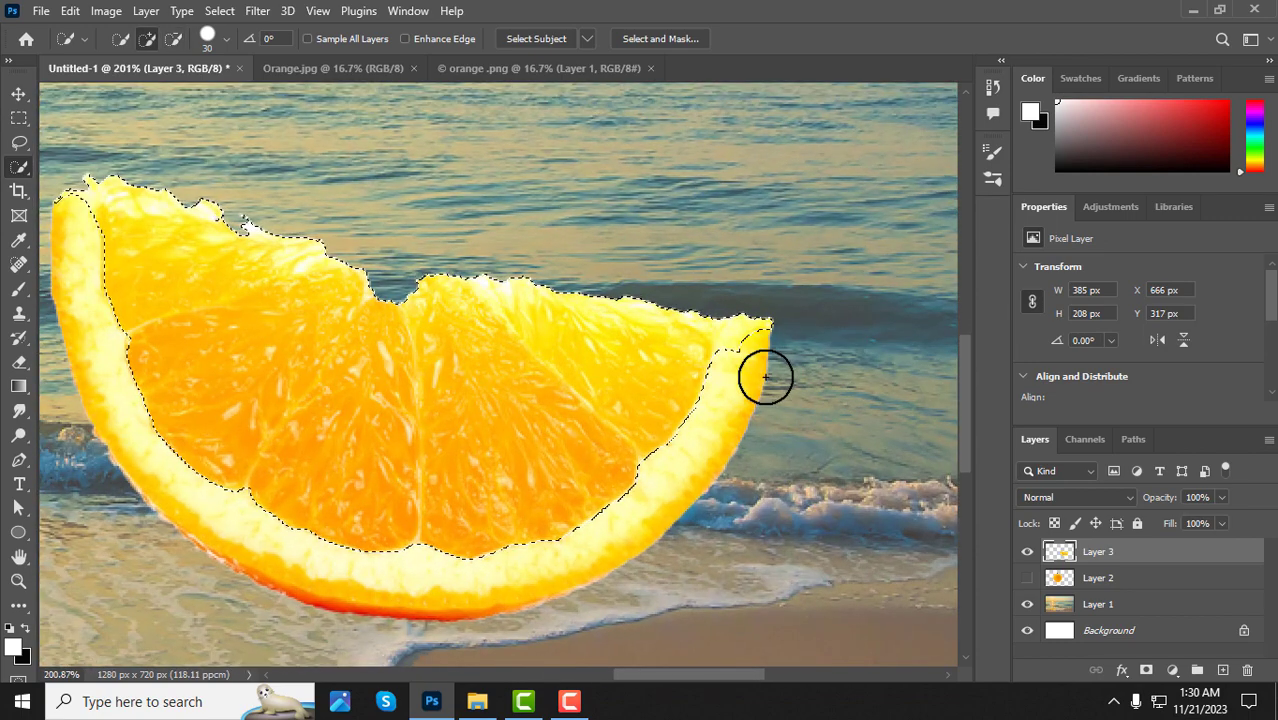
key("bracketleft")
key("bracketleft")
key("bracketleft")
key("bracketleft")
key("bracketleft")
key("bracketleft")
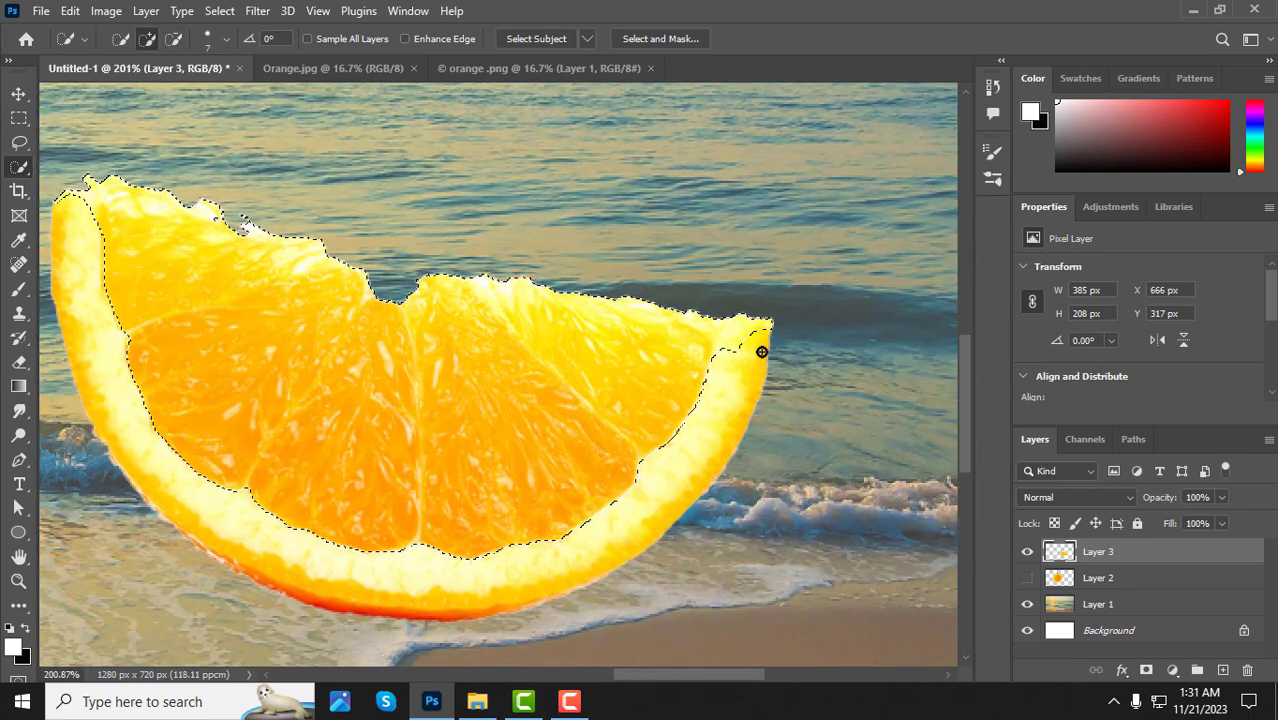
key("alt")
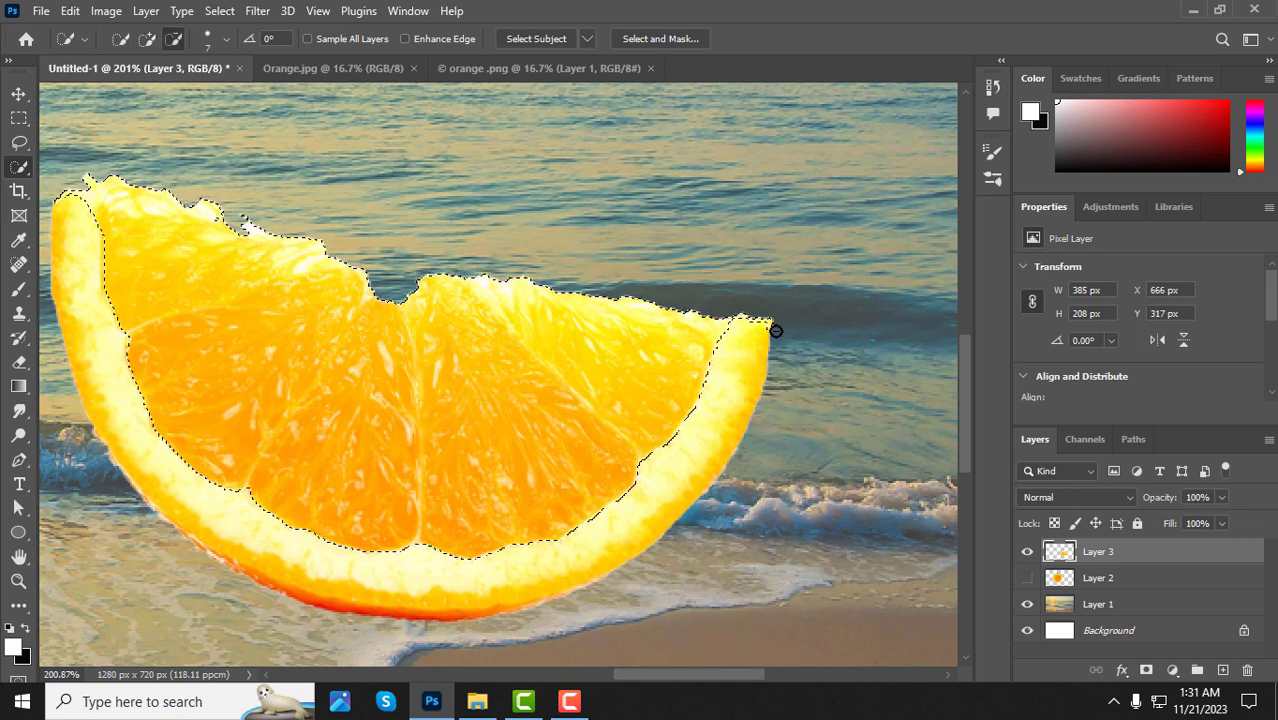
left_click_drag(765, 322, 762, 337)
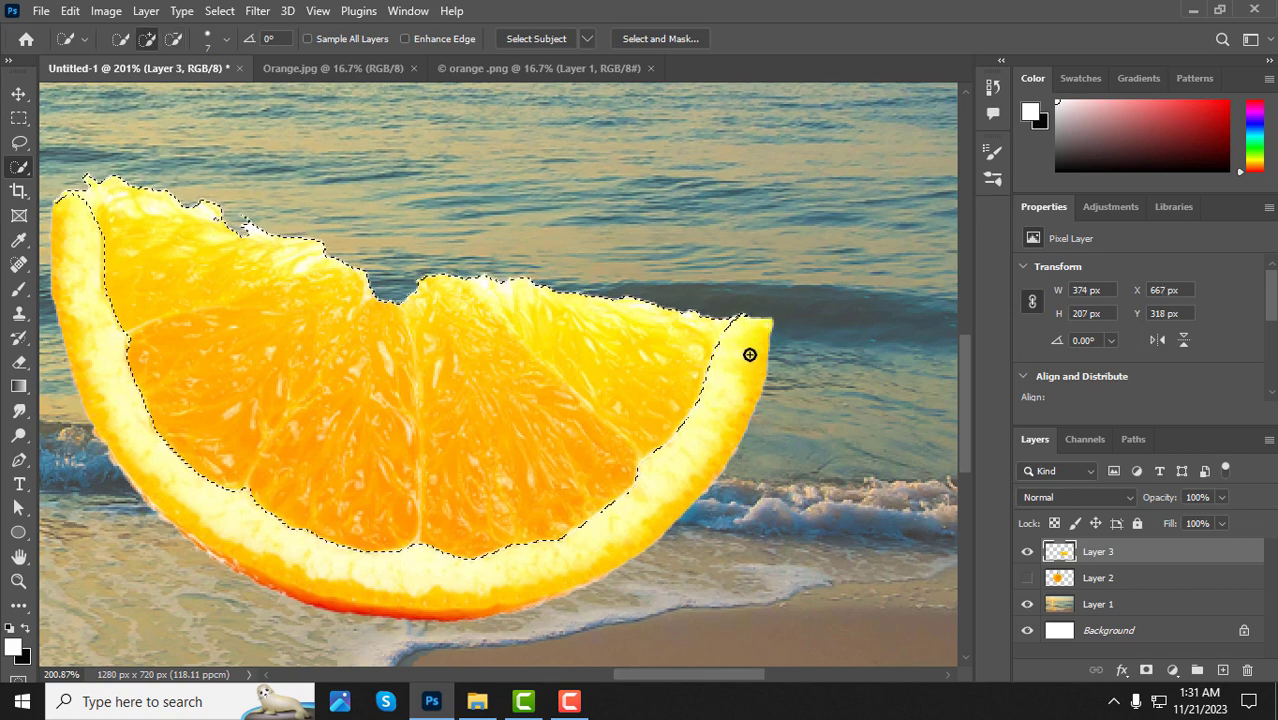
key("ctrl+z")
scroll(800, 410, "down", 3)
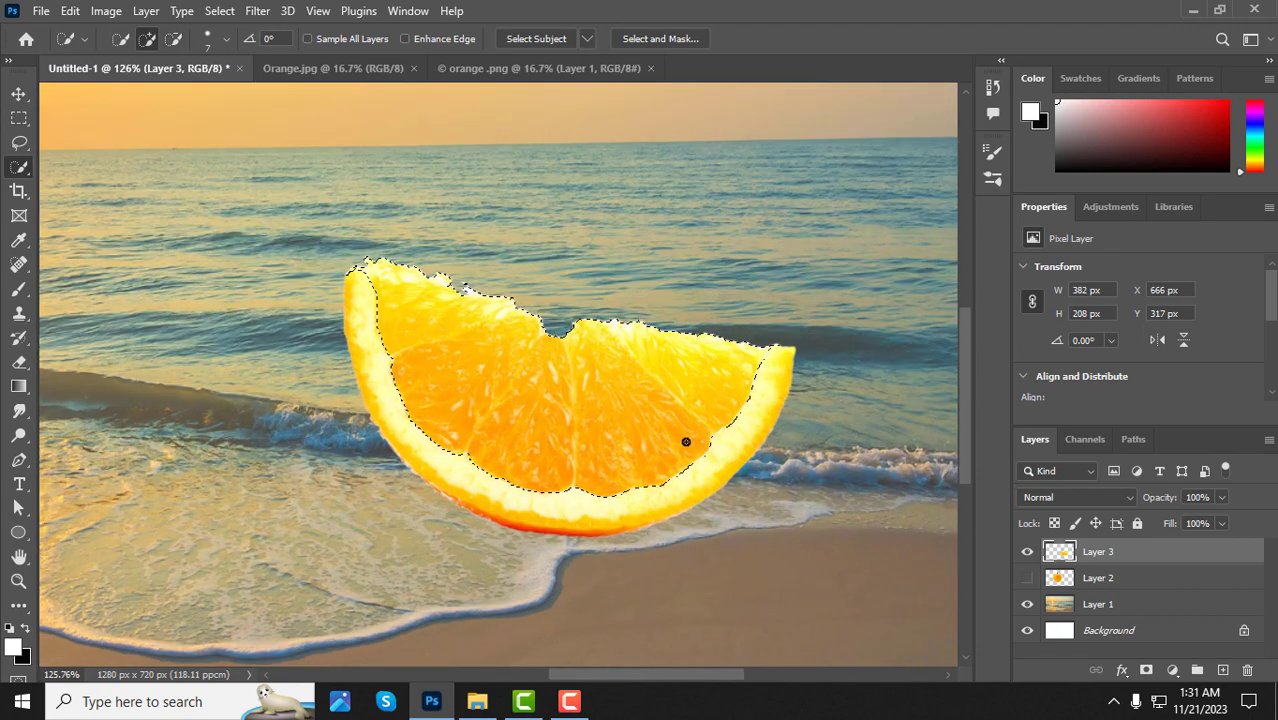
Step: Delete the selected flesh from the orange slice so only the rind remains, and clear the selection
key("Delete")
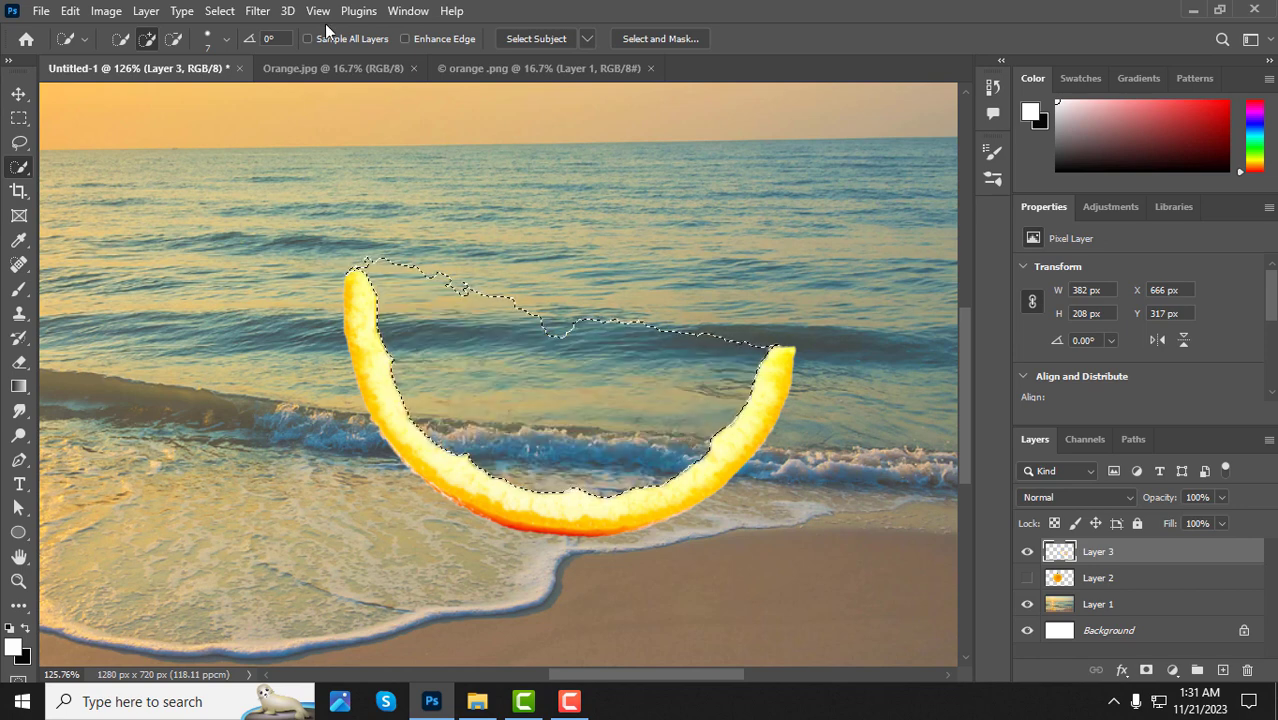
left_click(18, 93)
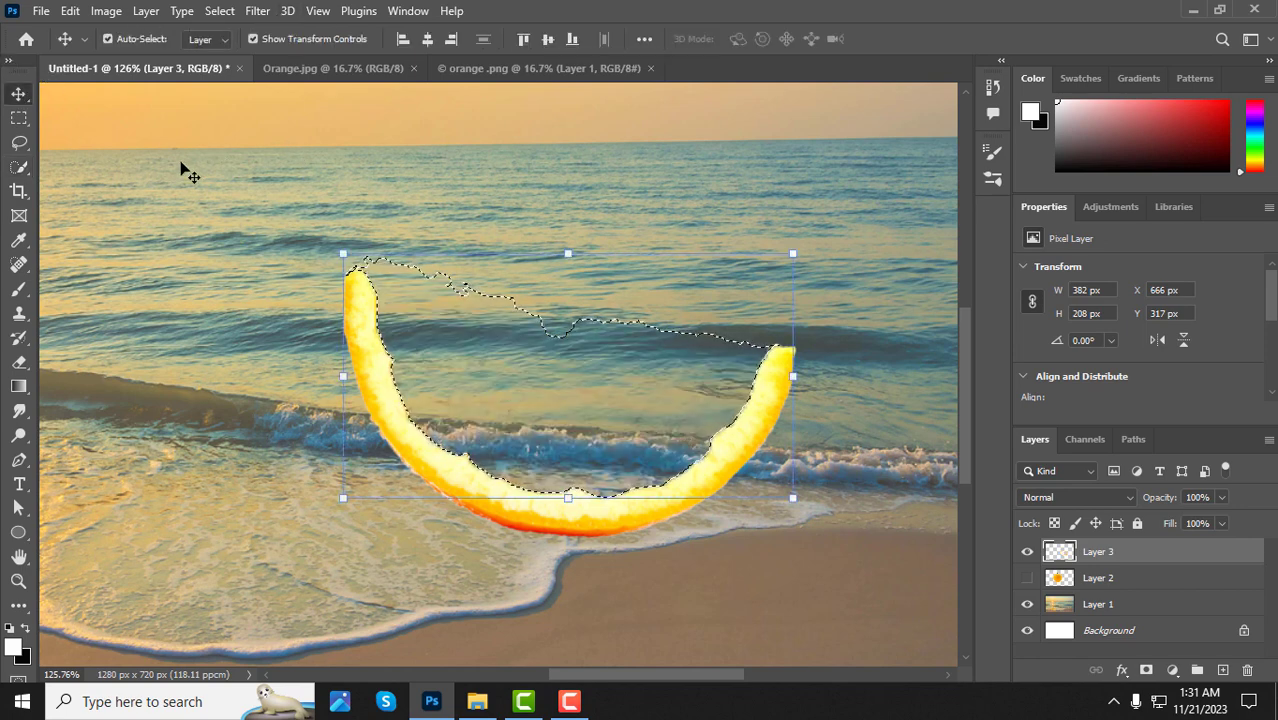
key("ctrl+d")
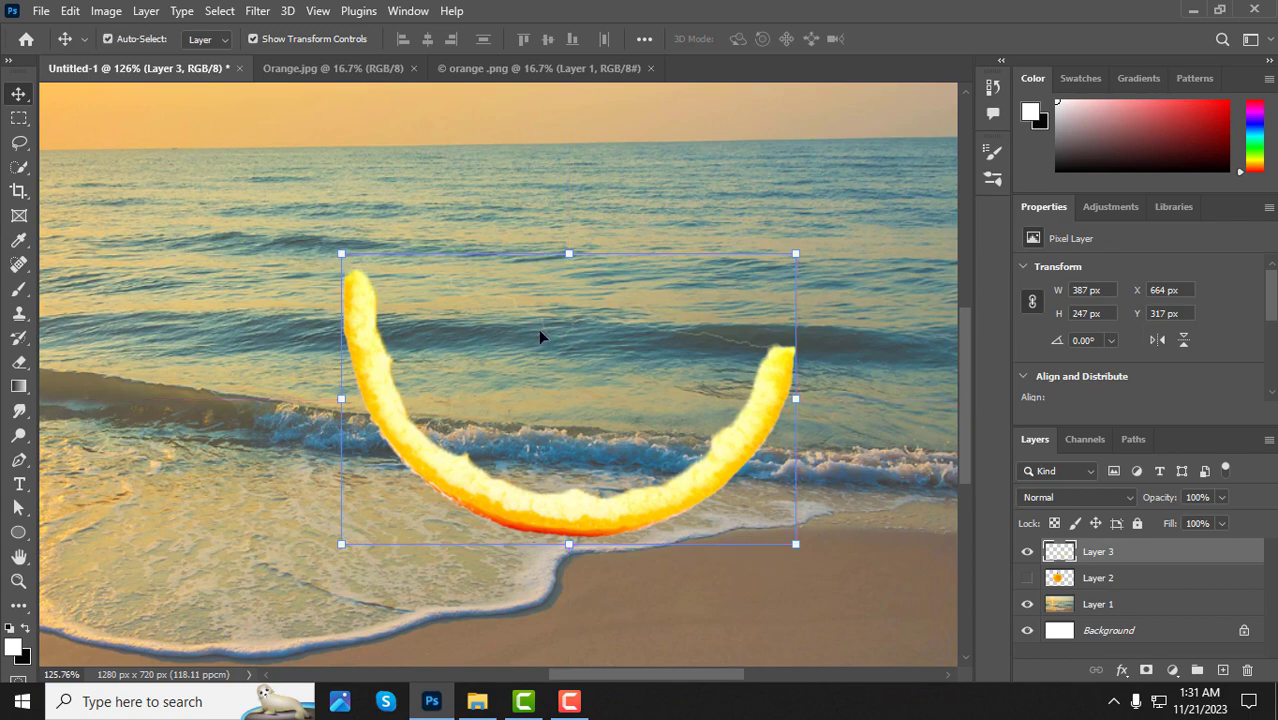
left_click(830, 372)
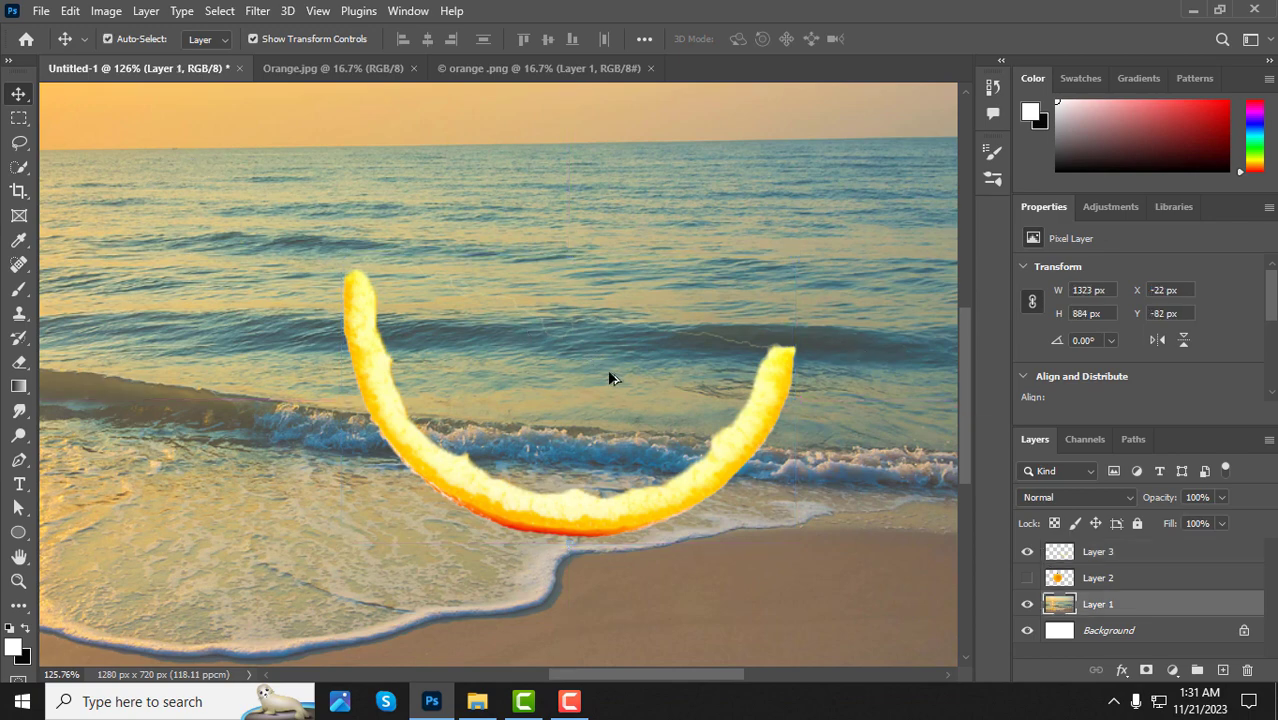
Step: Check the rind with the whole orange shown and hidden again, and add a layer mask to Layer 3
scroll(712, 361, "up", 5)
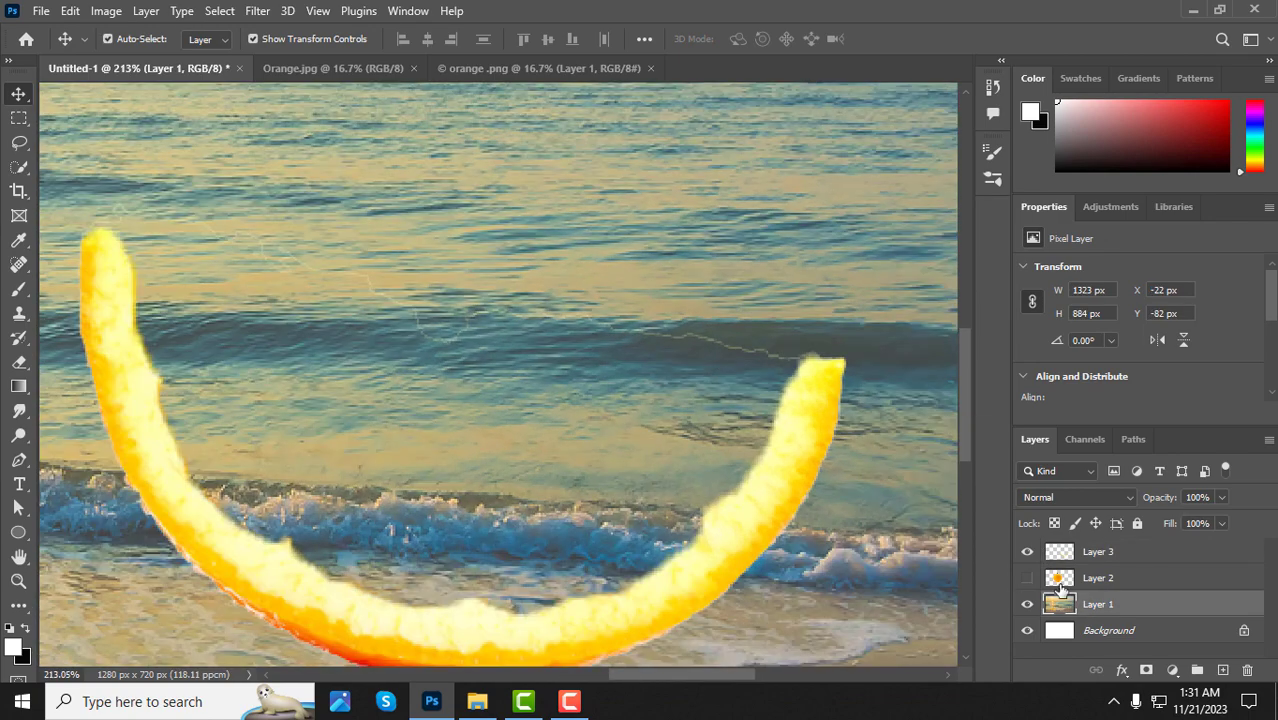
left_click(1027, 578)
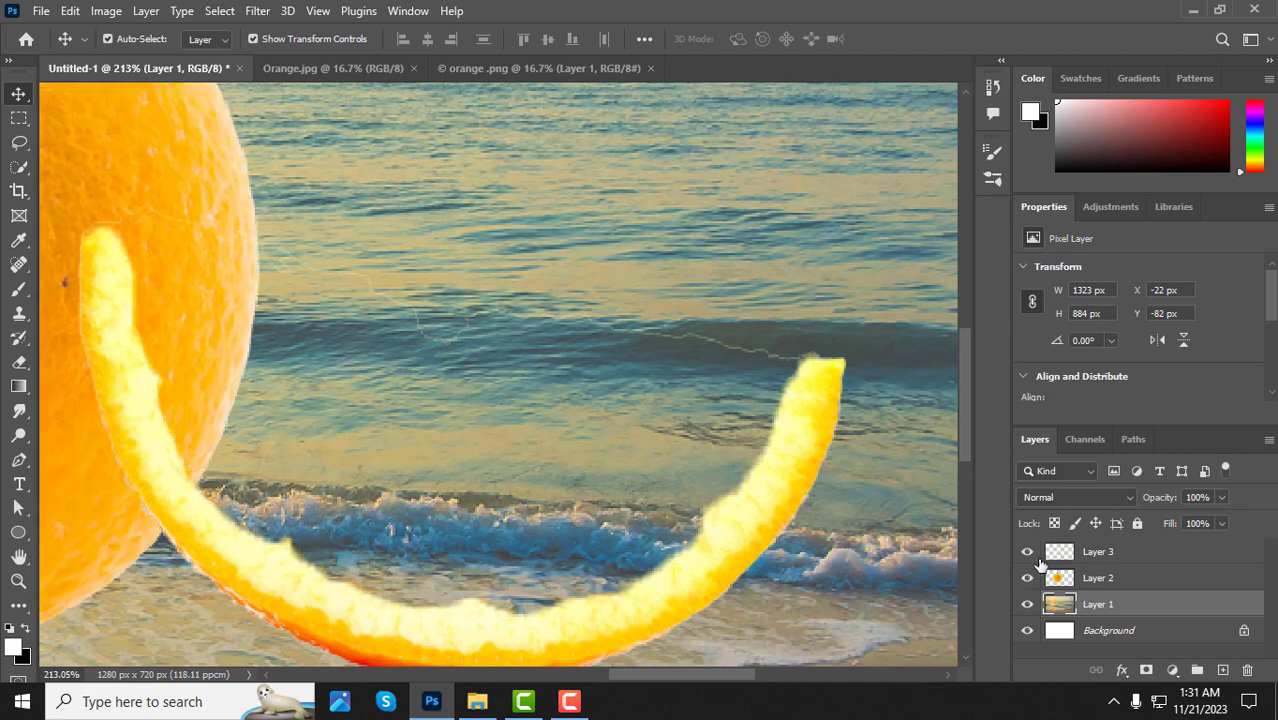
left_click(1027, 578)
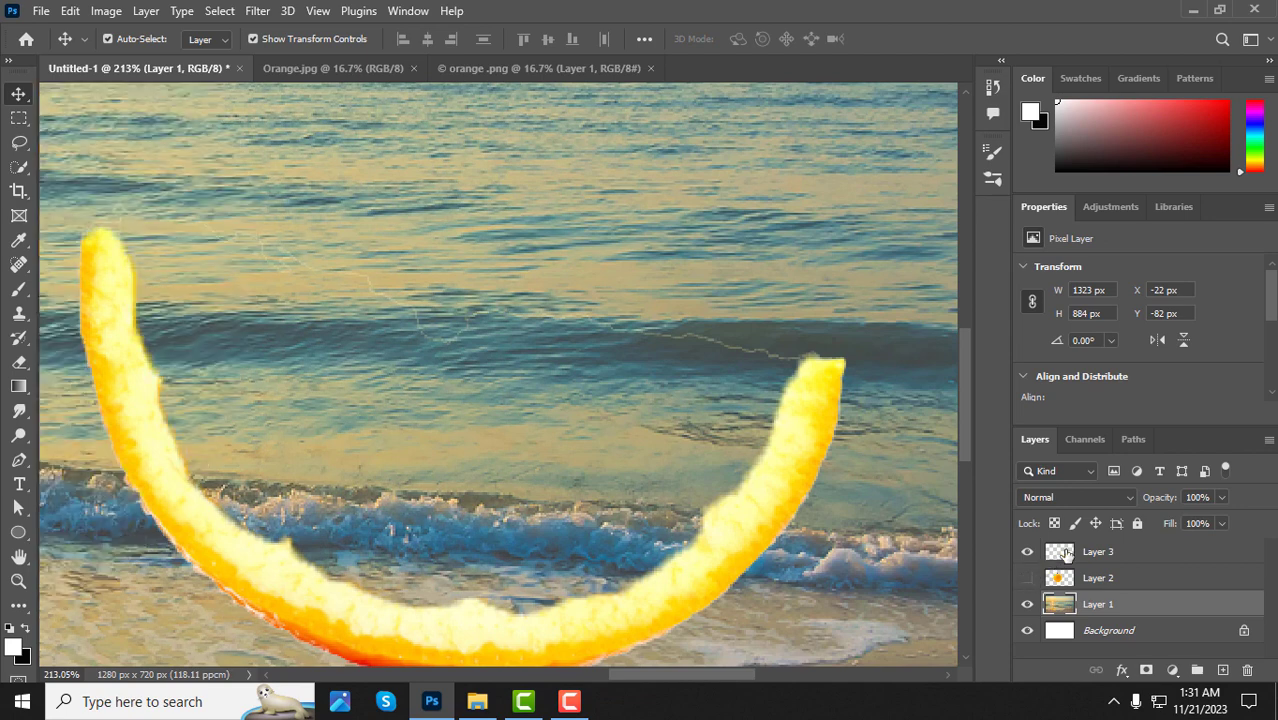
left_click(1066, 553)
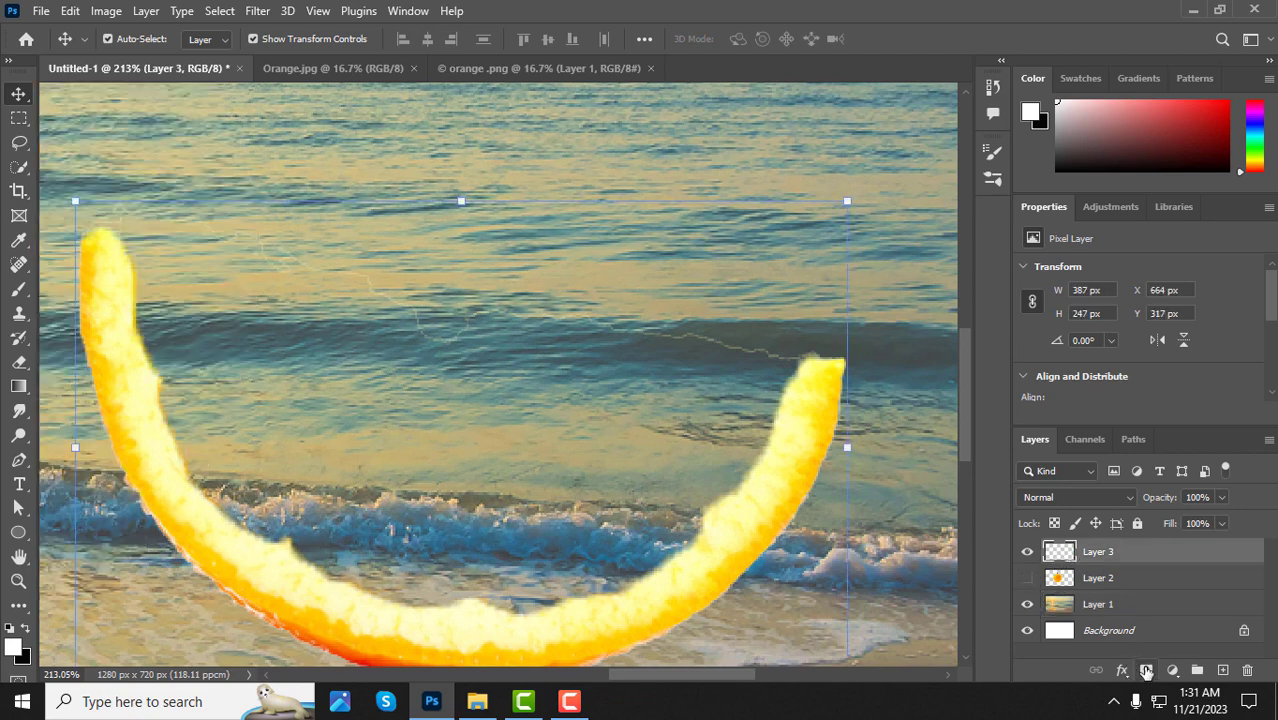
left_click(1146, 670)
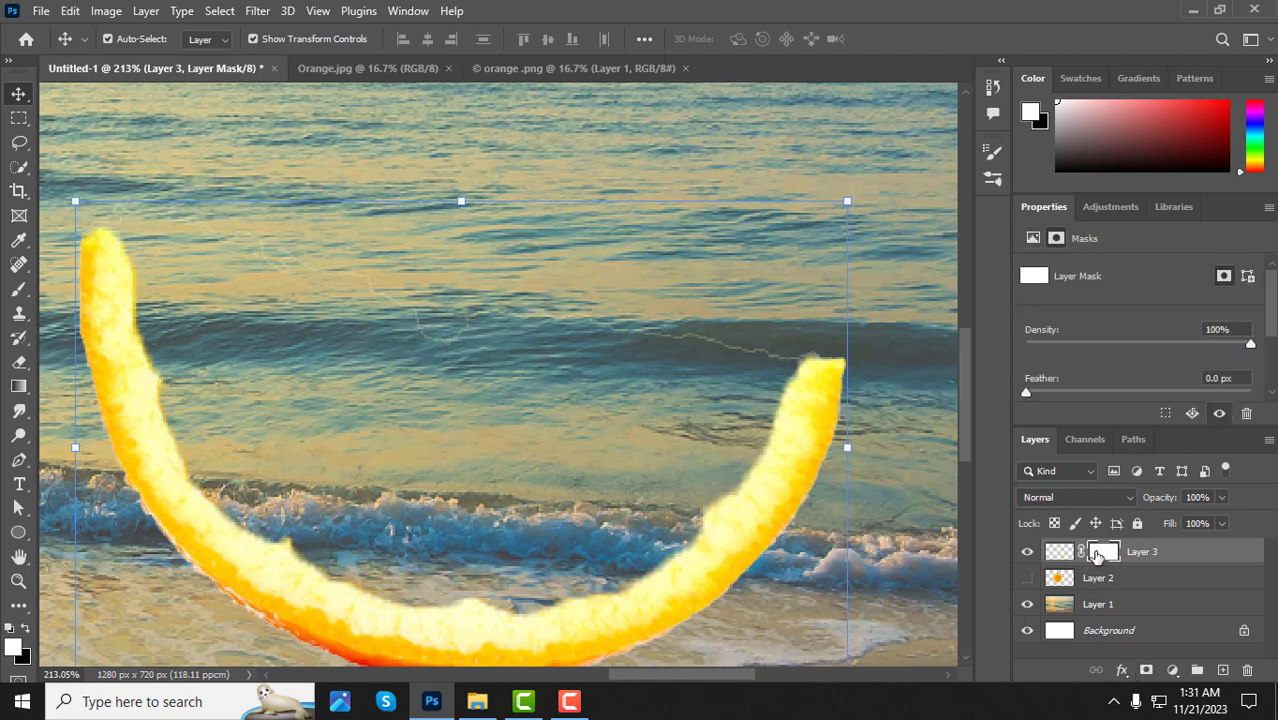
Step: Paint the leftover edge line beside the rind's right tip black on the mask with a 60 px brush, and reduce the brush to 9 px
scroll(362, 378, "down", 3)
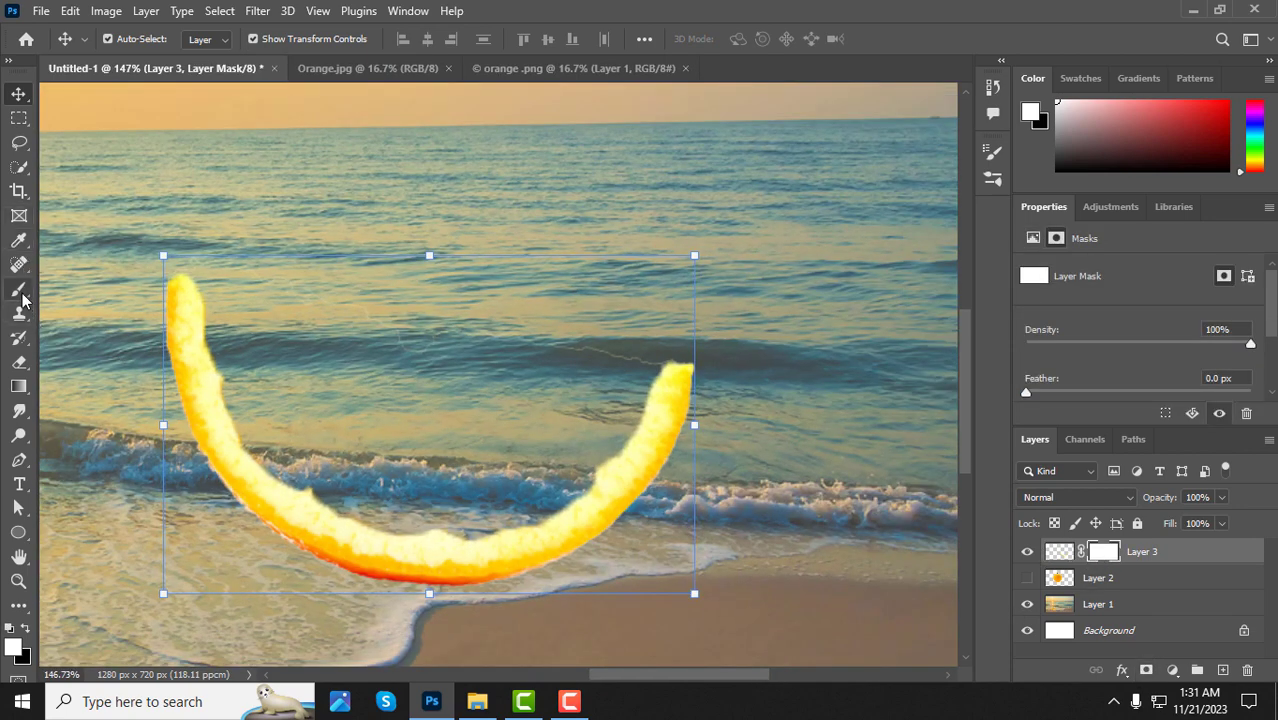
right_click(22, 292)
left_click(108, 286)
scroll(60, 640, "up", 1)
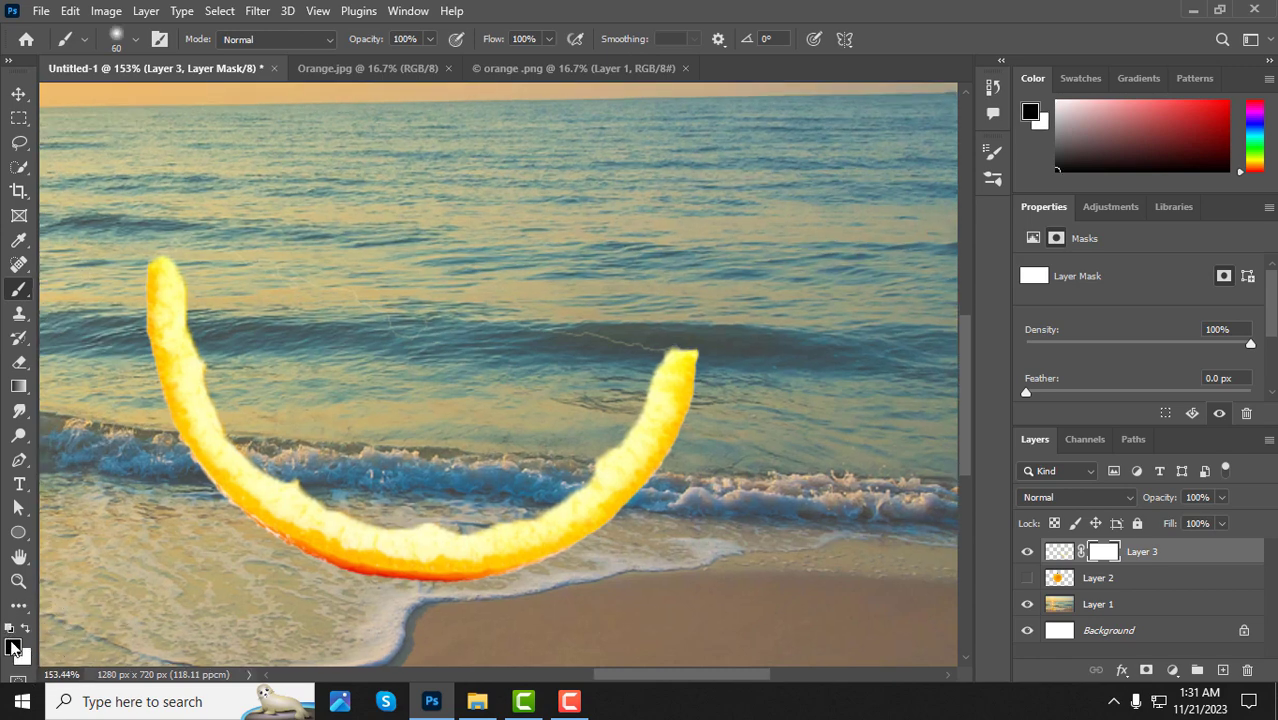
left_click(13, 646)
left_click(782, 382)
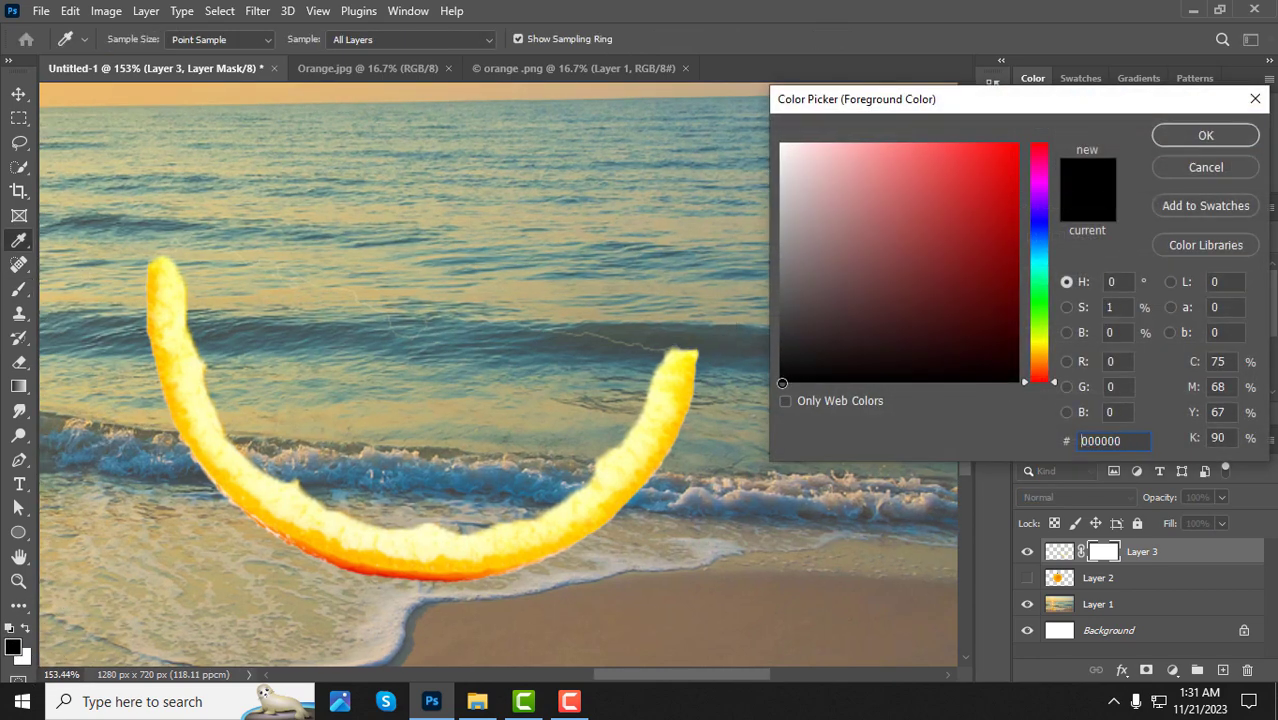
left_click(1218, 134)
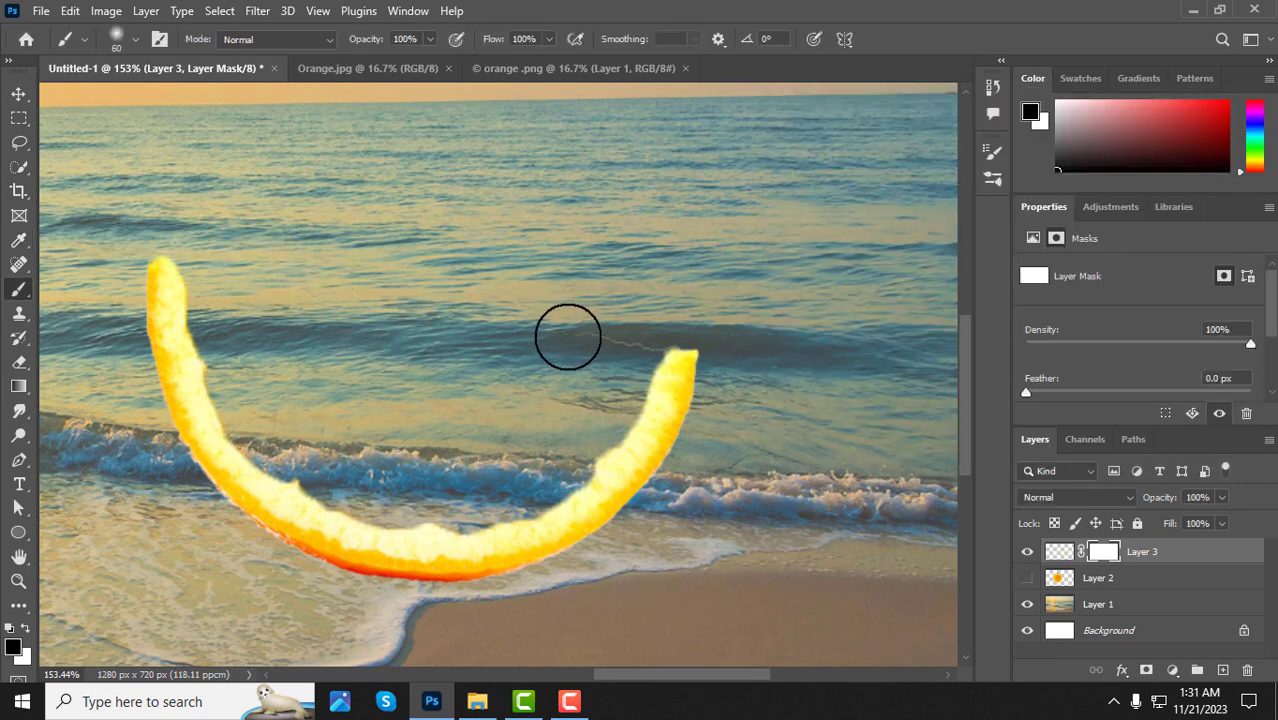
left_click_drag(634, 334, 615, 331)
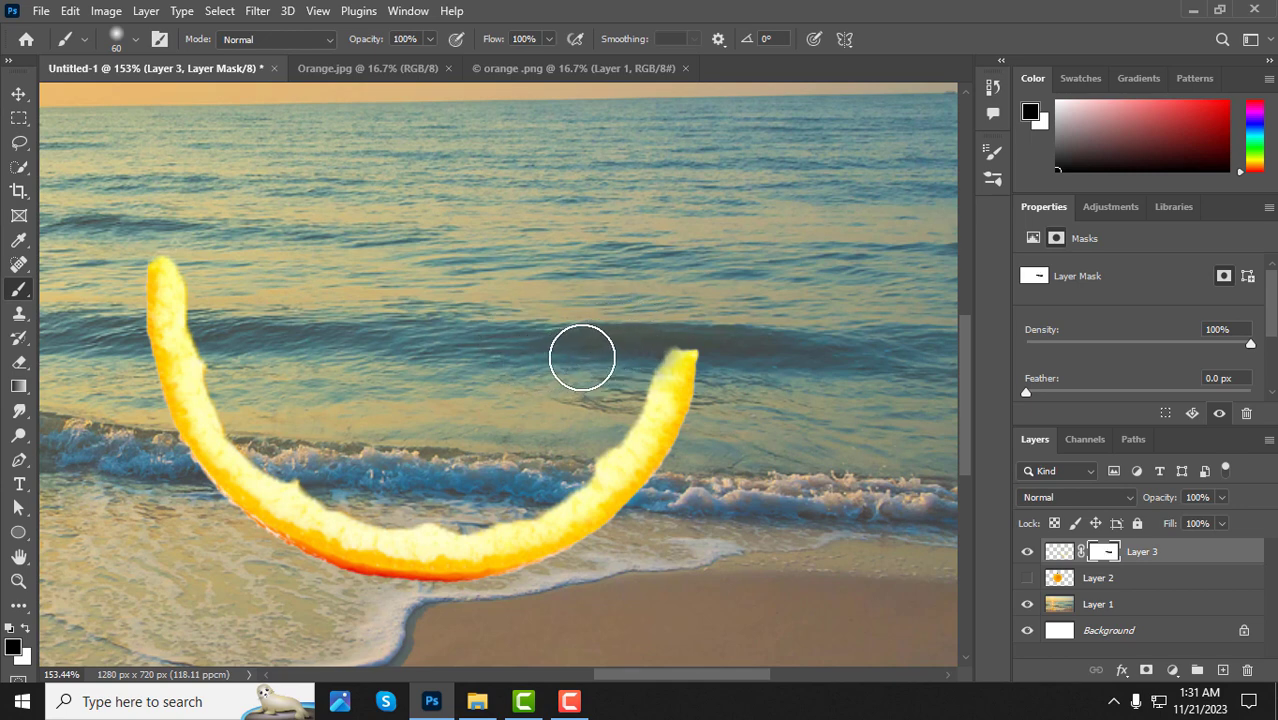
key("bracketleft")
key("bracketleft")
key("bracketleft")
key("bracketleft")
key("bracketleft")
key("bracketleft")
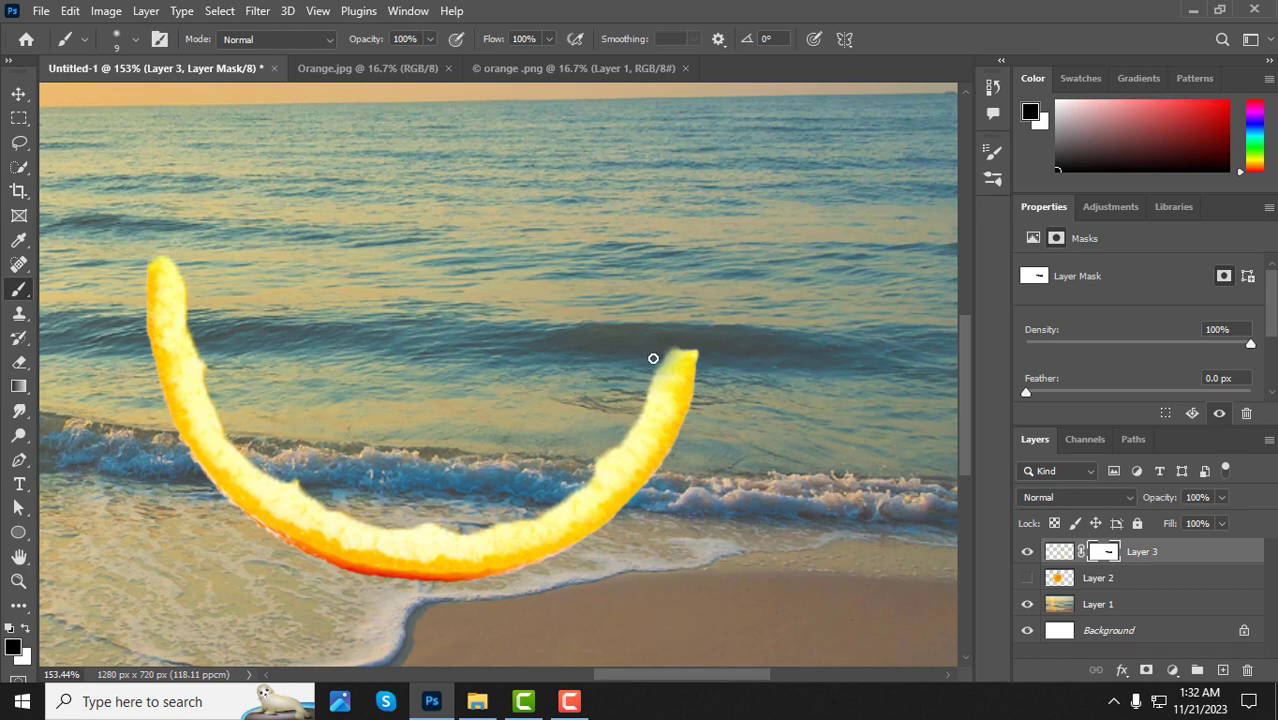
Step: Switch to the Move tool, select the beach layer, and show the whole orange on Layer 2 again
left_click(16, 95)
left_click(815, 438)
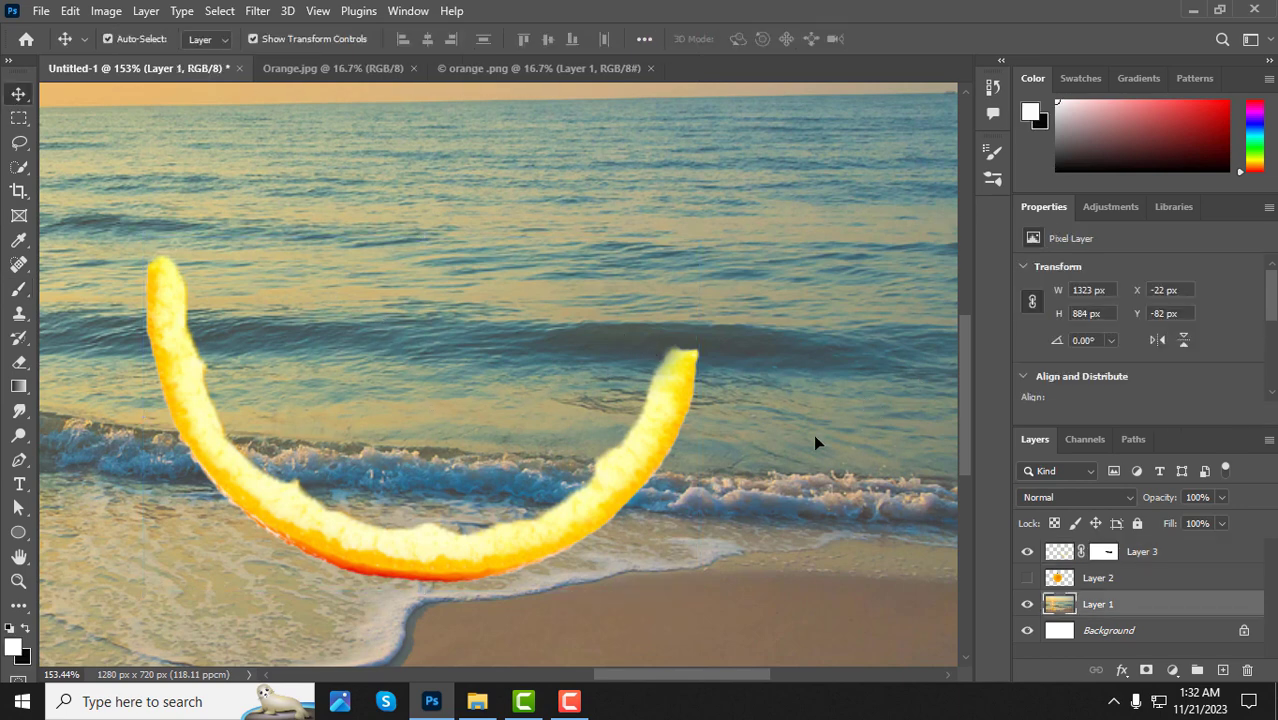
scroll(752, 460, "down", 4)
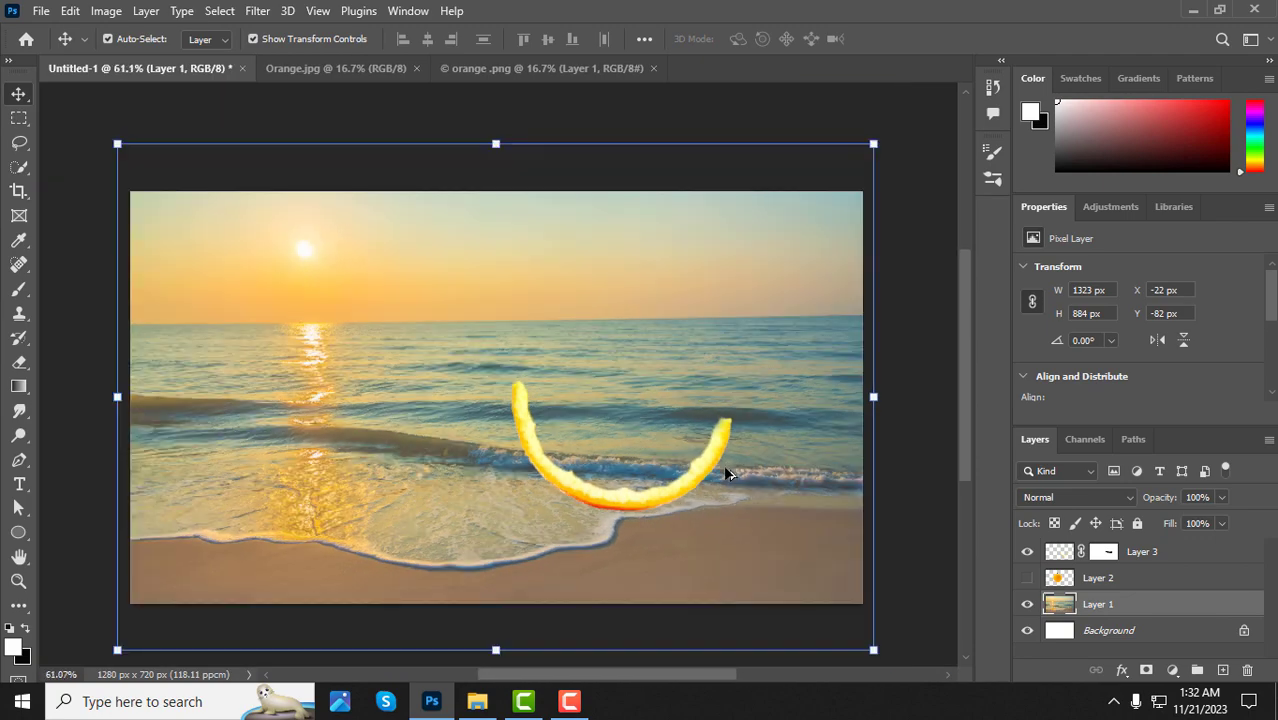
scroll(735, 445, "up", 2)
scroll(735, 455, "down", 1)
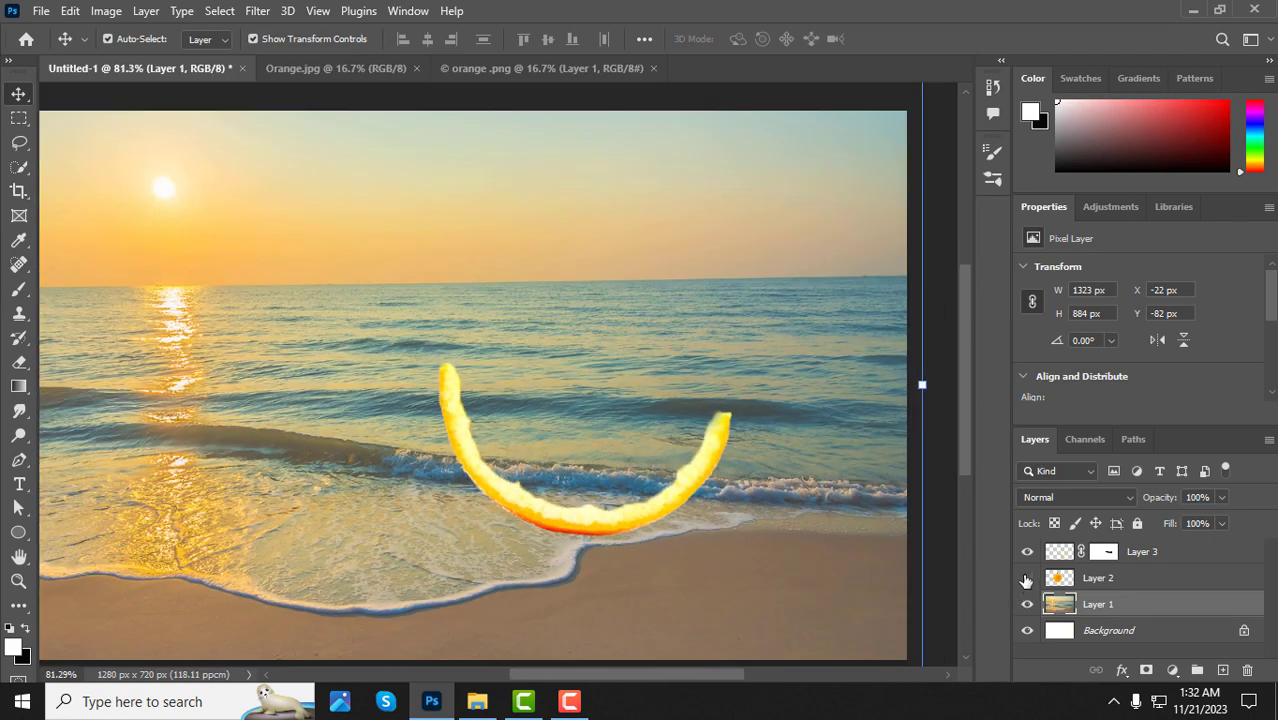
left_click(1026, 578)
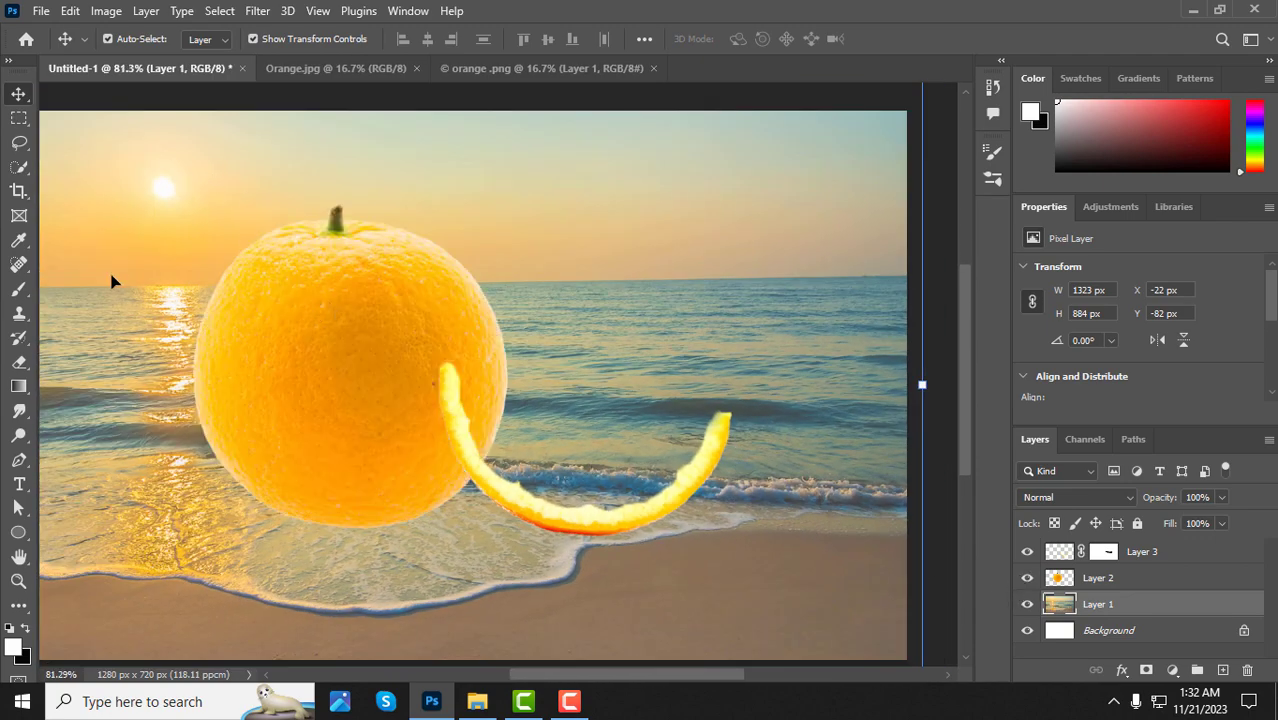
Step: Open the image water.jpg from the Orange folder
left_click(41, 12)
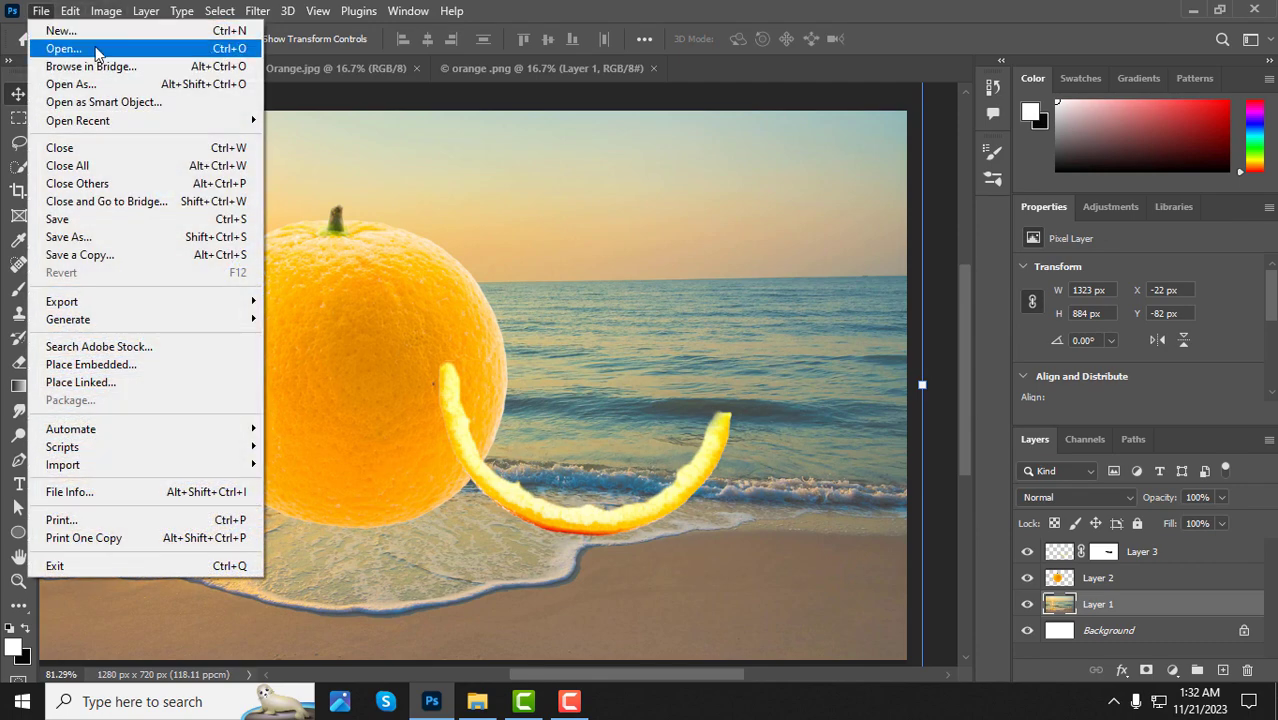
left_click(74, 49)
scroll(445, 240, "down", 1)
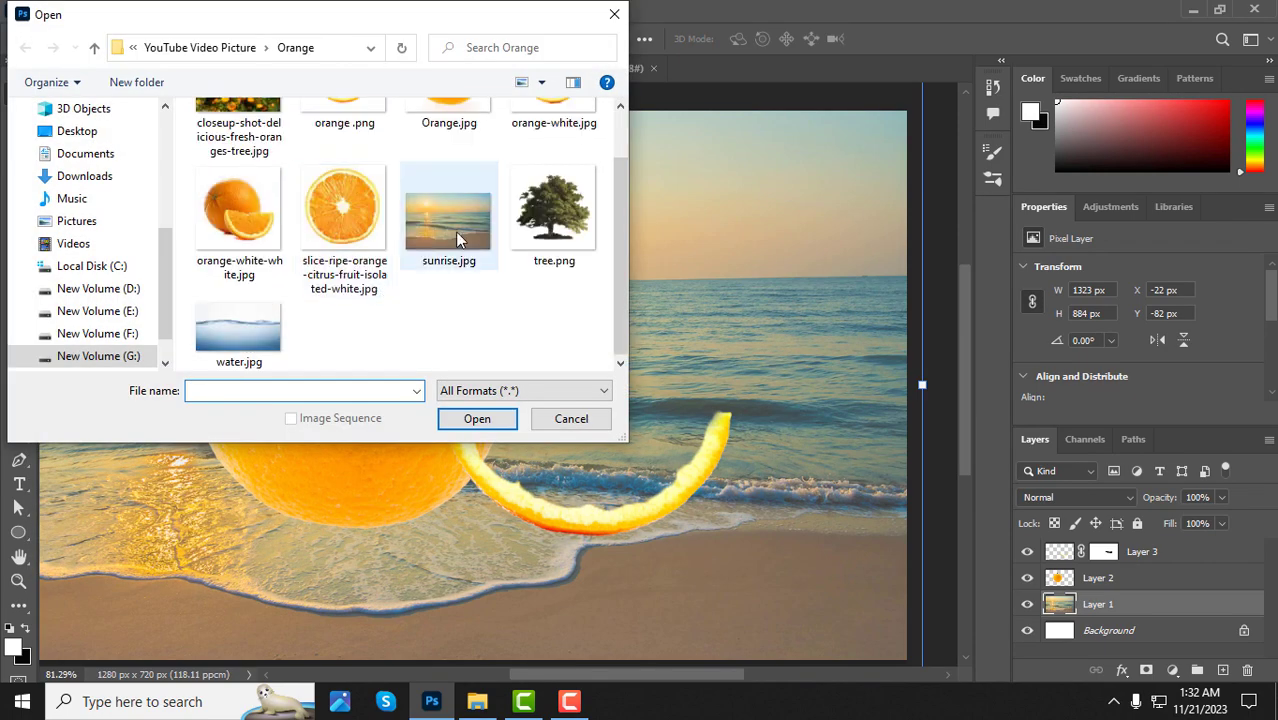
left_click(455, 250)
left_click(240, 330)
left_click(490, 419)
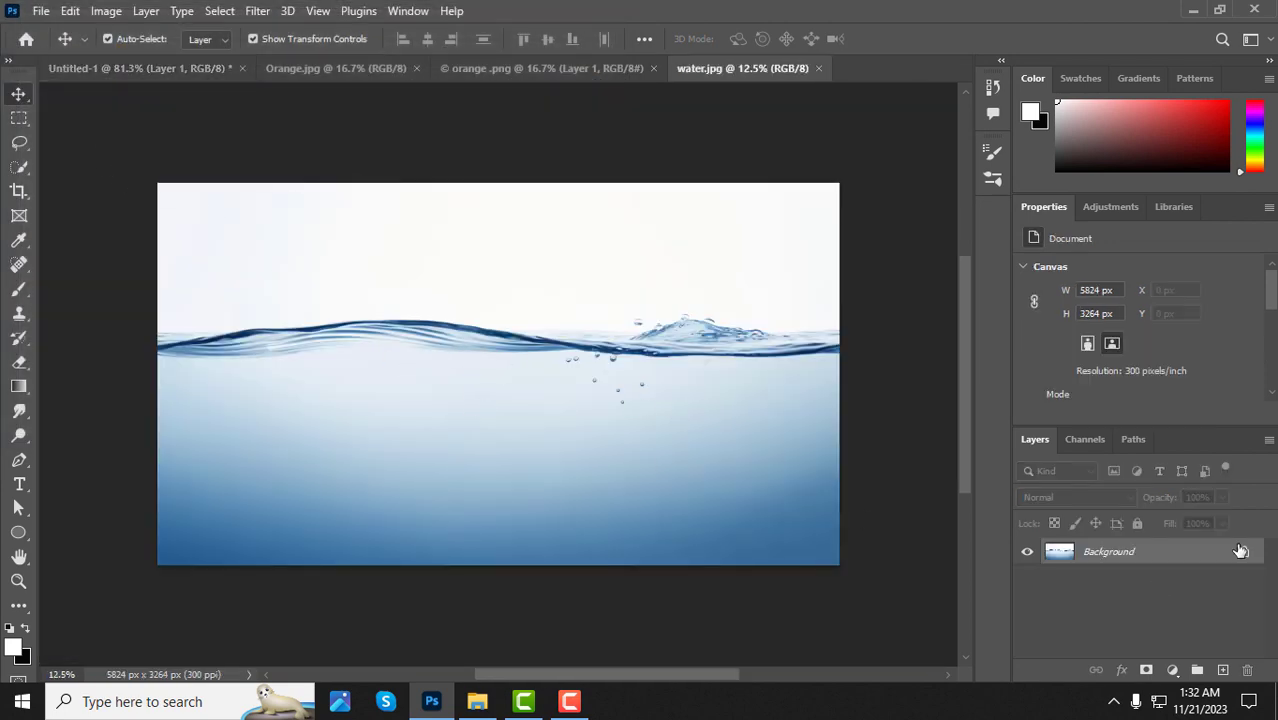
Step: Unlock the water image's background layer, copy it into Untitled-1, and place it at the top of the layer stack
left_click_drag(1245, 553, 1245, 670)
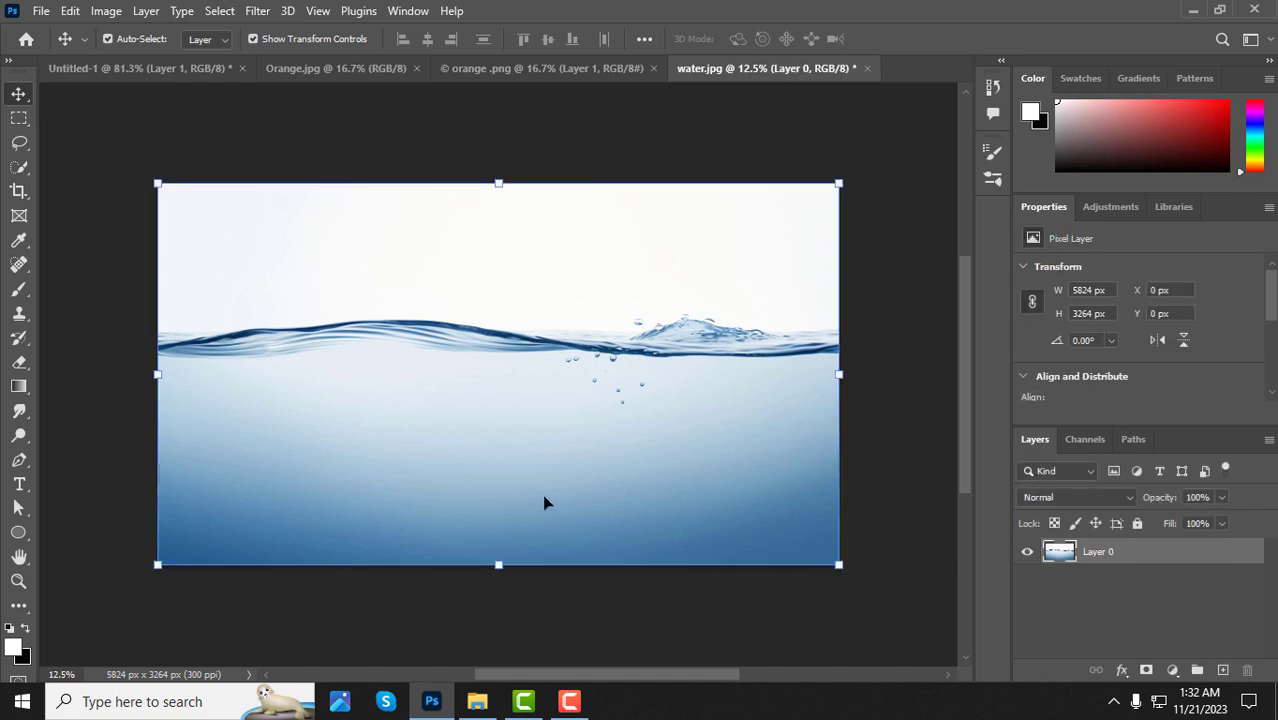
left_click_drag(542, 503, 254, 160)
left_click_drag(620, 510, 576, 499)
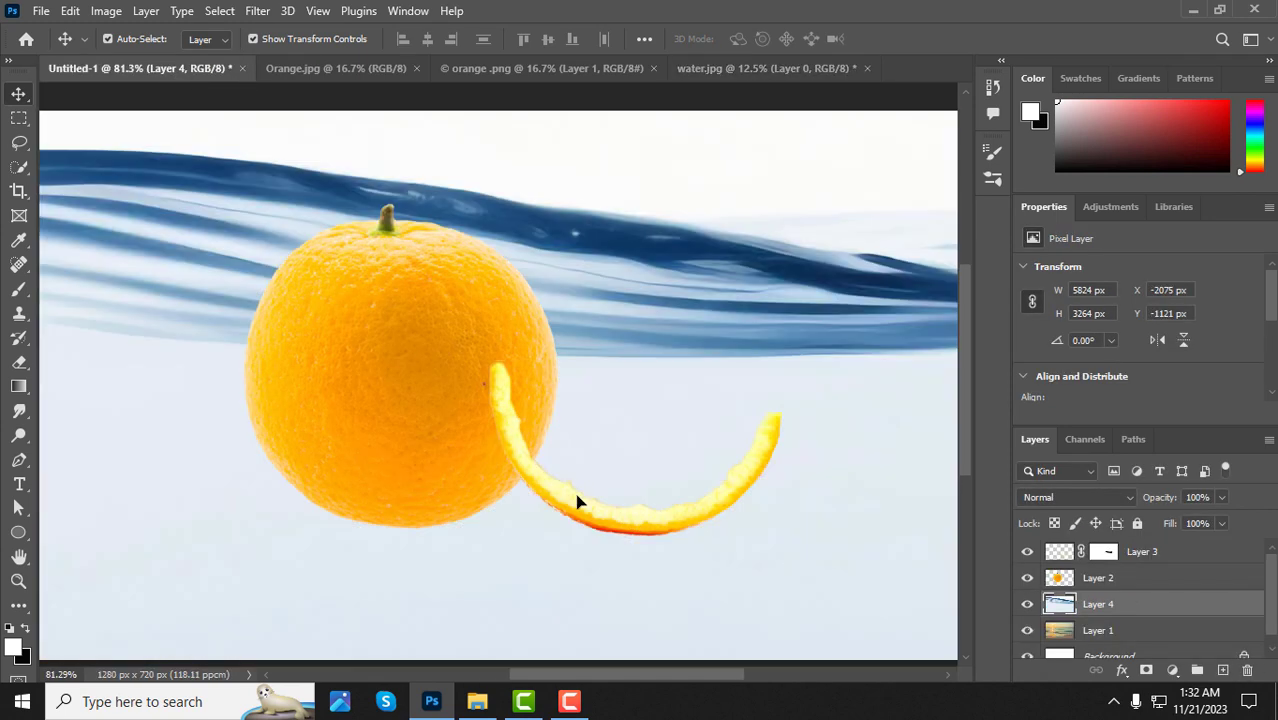
scroll(576, 499, "down", 5)
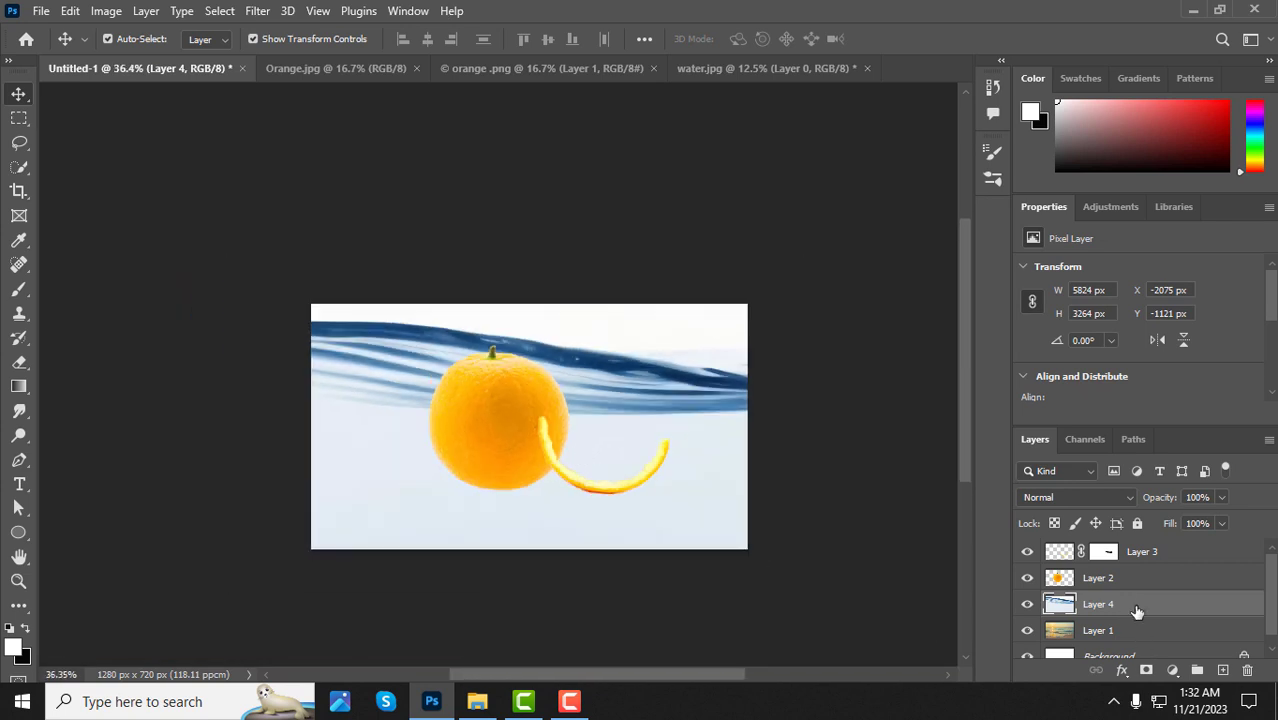
left_click_drag(1136, 612, 1126, 566)
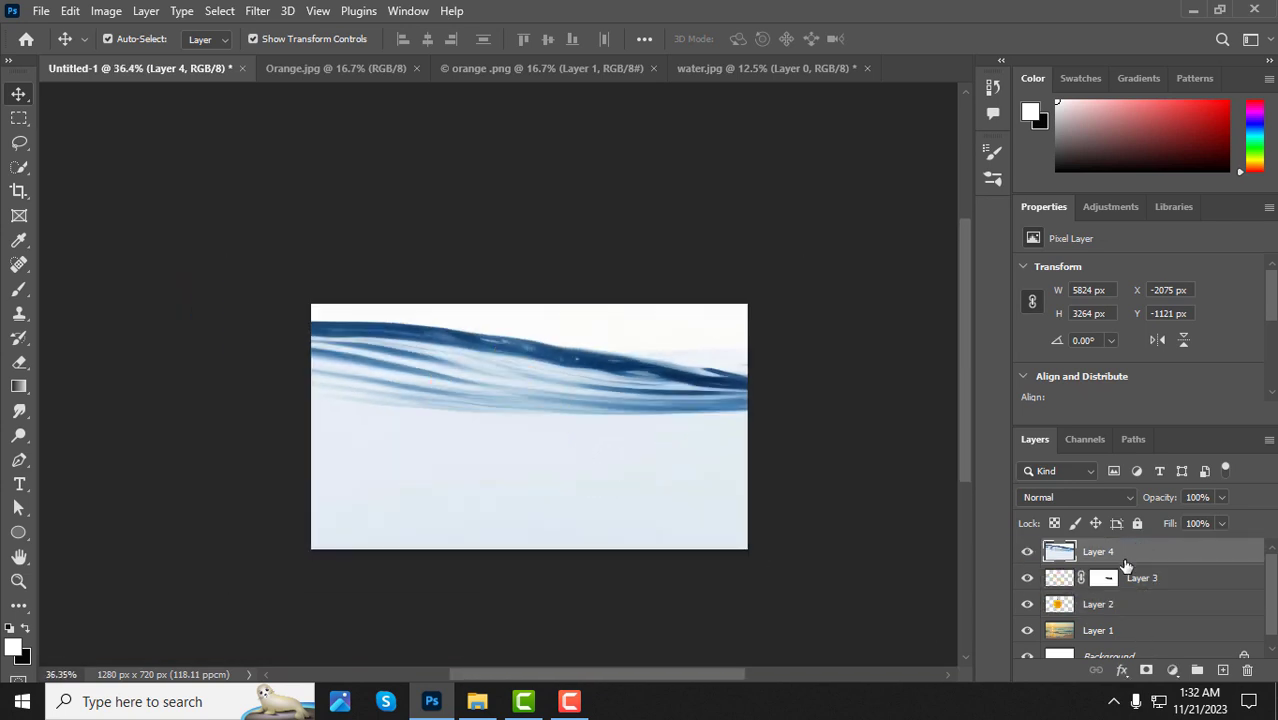
Step: Scale the water layer down proportionally to about 8.64% and position it over the orange rind
scroll(583, 531, "down", 6)
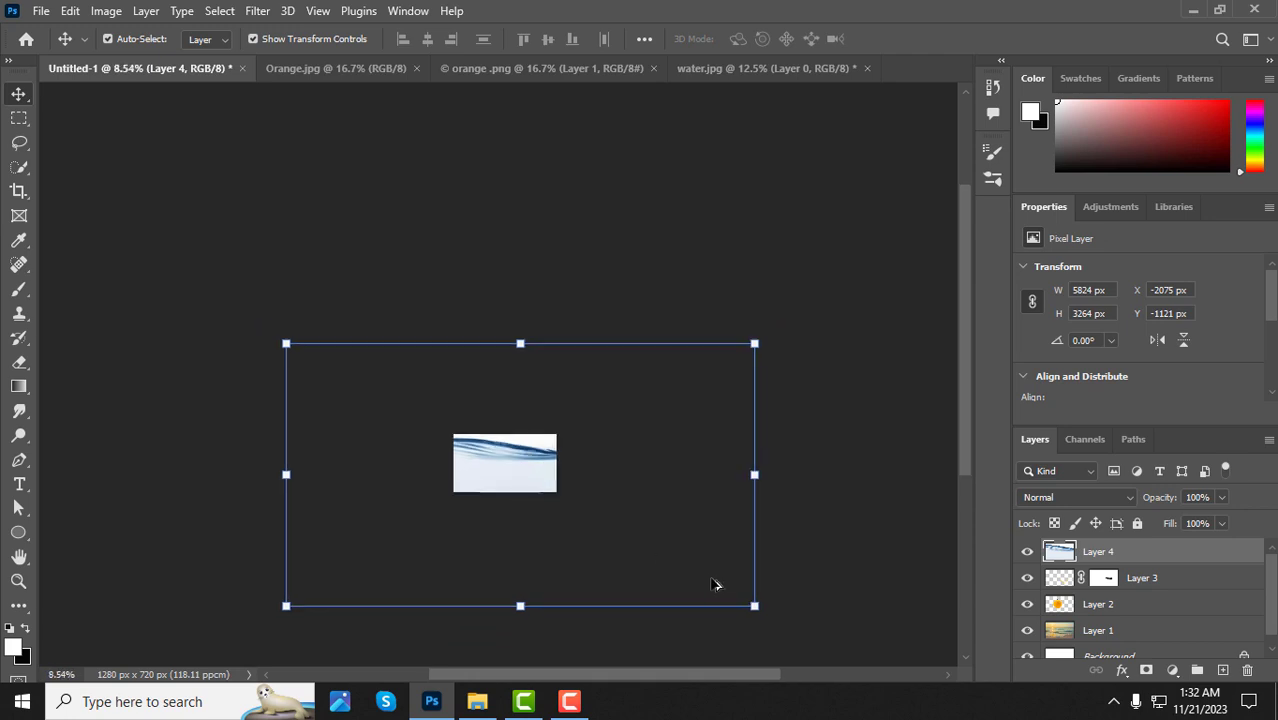
left_click_drag(754, 605, 518, 470)
scroll(518, 470, "up", 2)
scroll(520, 472, "up", 5)
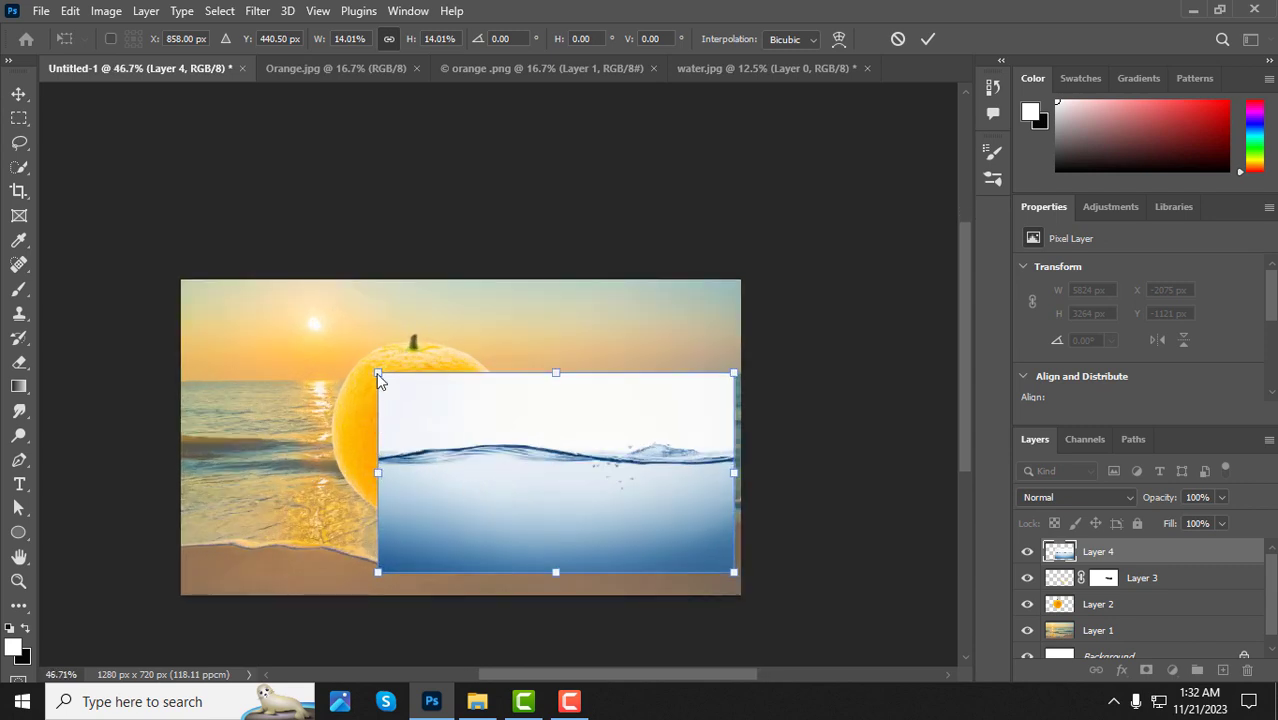
left_click_drag(379, 378, 514, 450)
left_click_drag(648, 540, 592, 496)
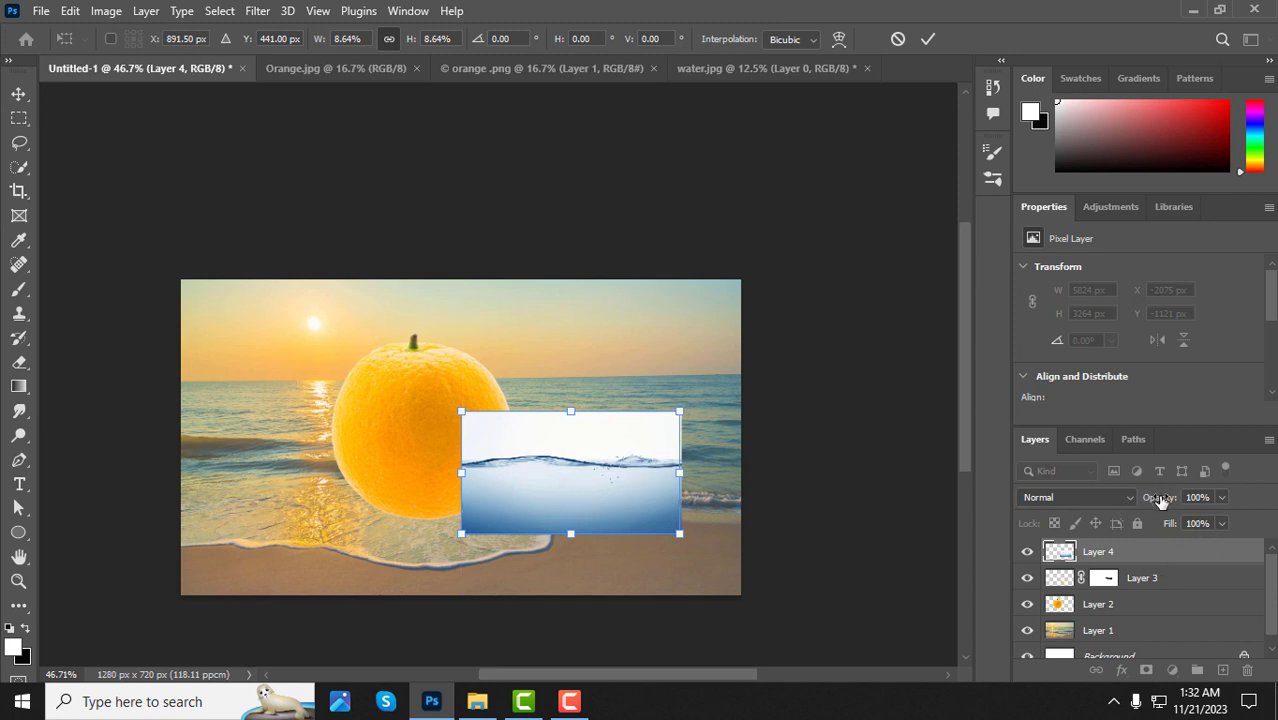
Step: Lower the water layer's opacity to 74%, and fit it over the rind at about 7.73% scale and 10.24° rotation
left_click_drag(1153, 499, 1140, 499)
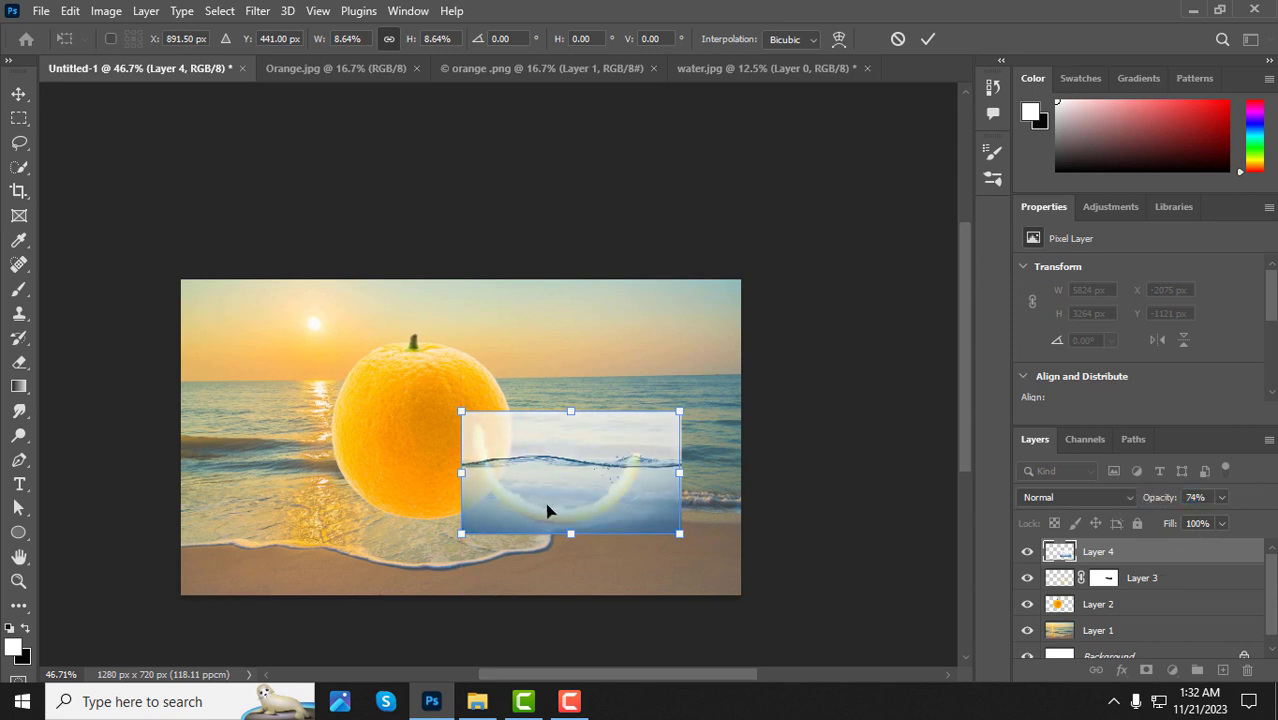
left_click_drag(527, 497, 530, 470)
left_click_drag(682, 440, 648, 445)
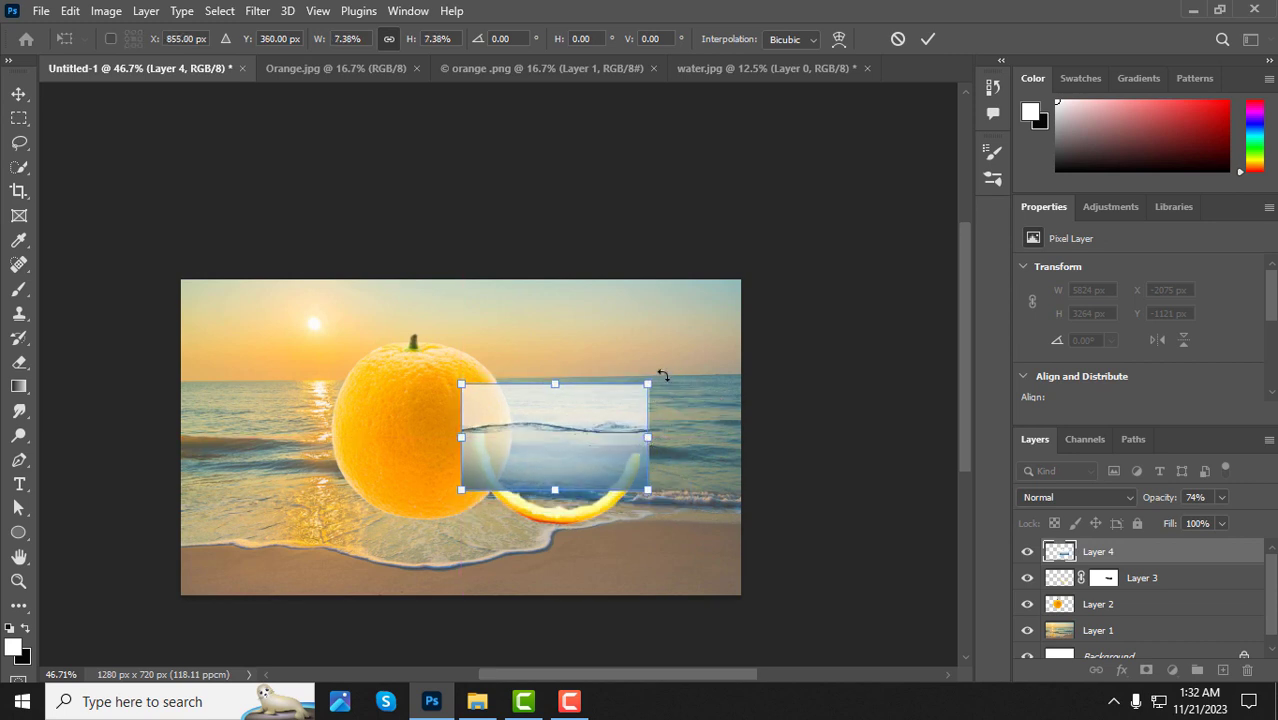
left_click_drag(663, 375, 675, 396)
left_click_drag(546, 449, 551, 507)
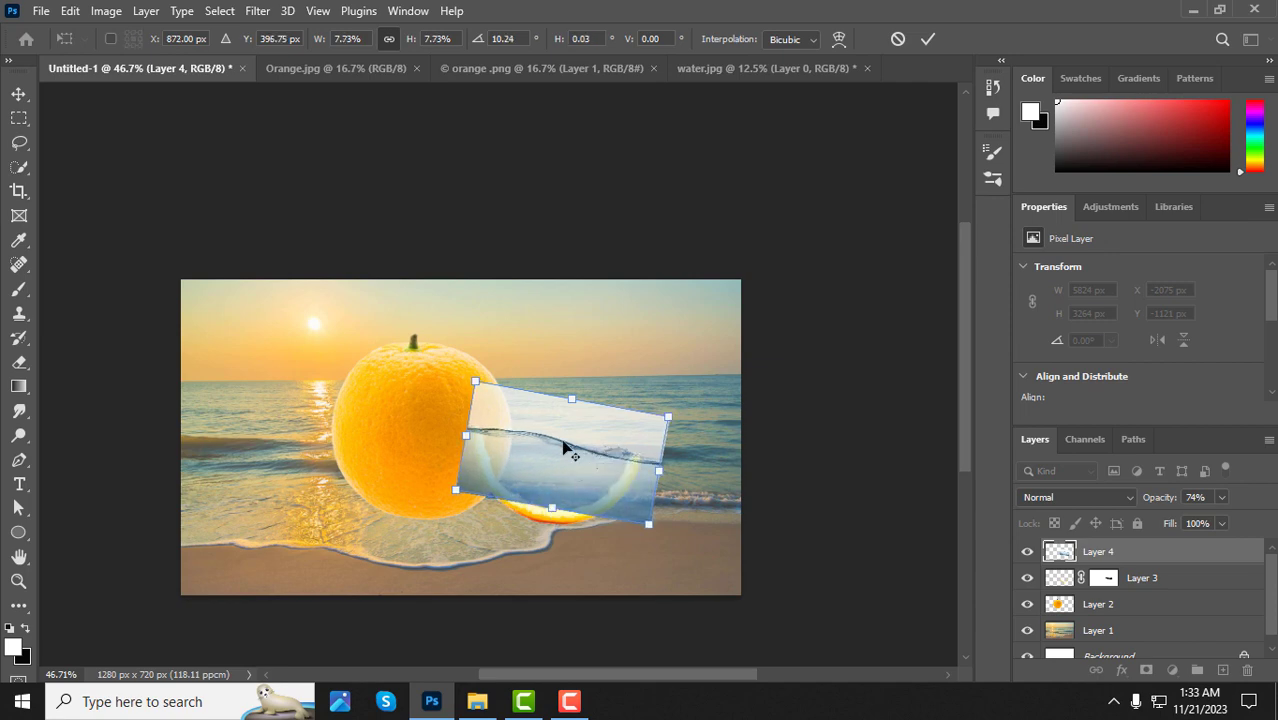
Step: Nudge the water layer up 2 px to align its waterline with the two tips of the rind
scroll(578, 475, "up", 5)
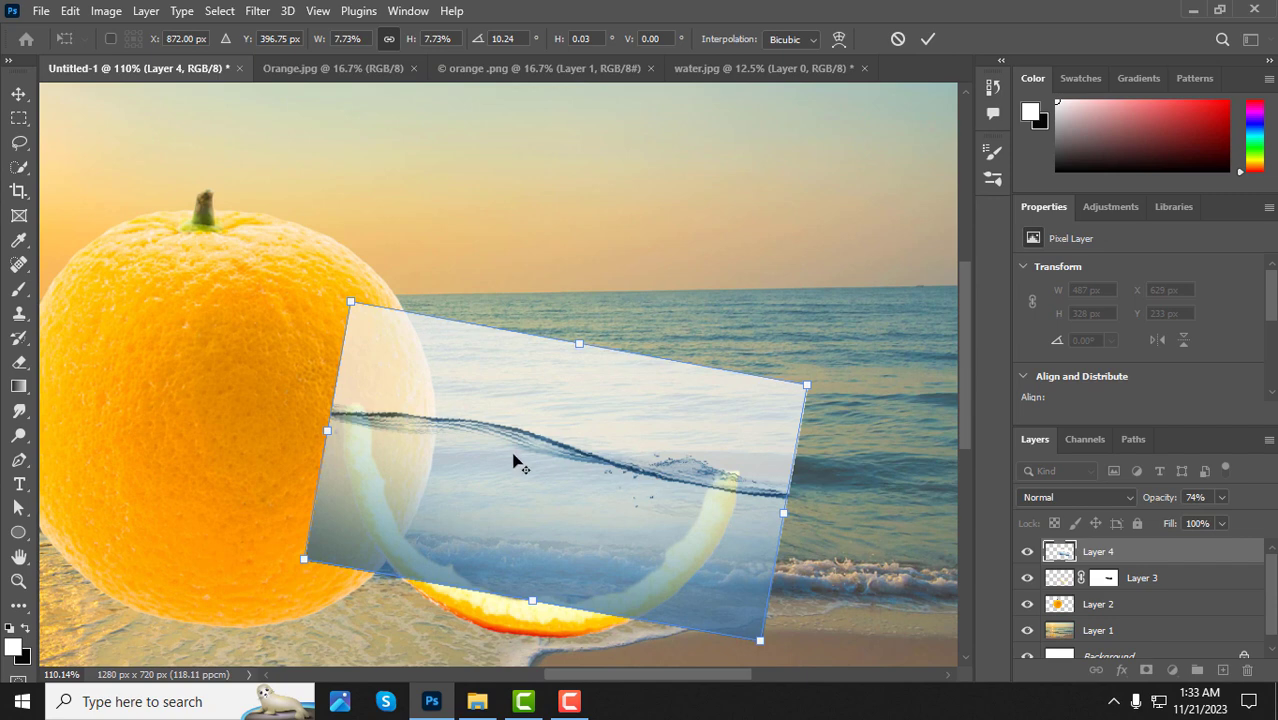
scroll(513, 456, "up", 2)
scroll(499, 451, "down", 1)
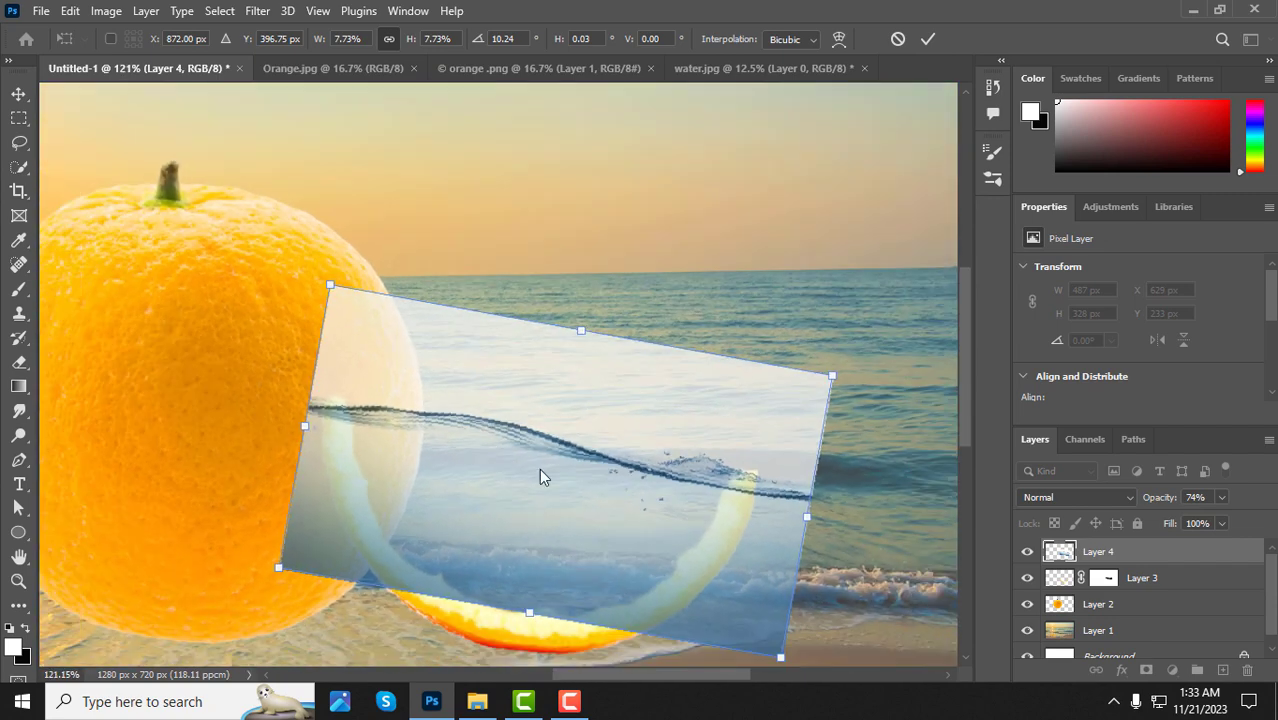
key("alt+space")
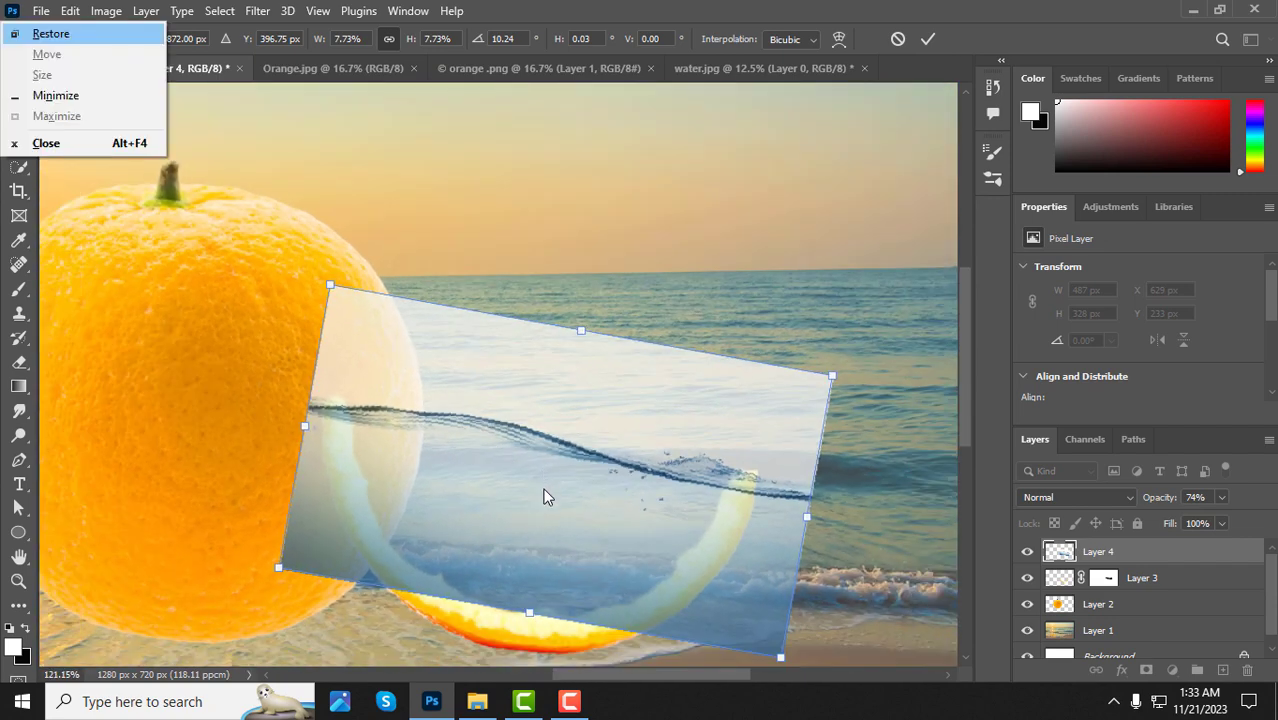
key("Escape")
key("Up")
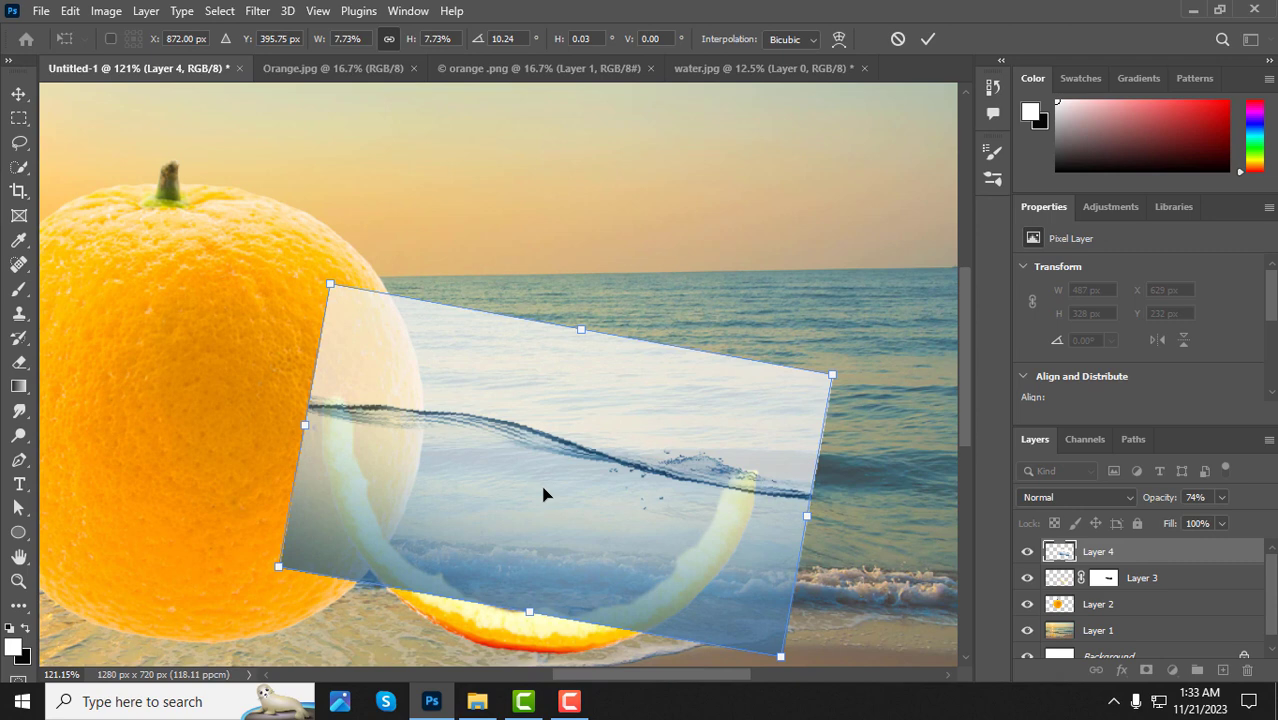
key("Up")
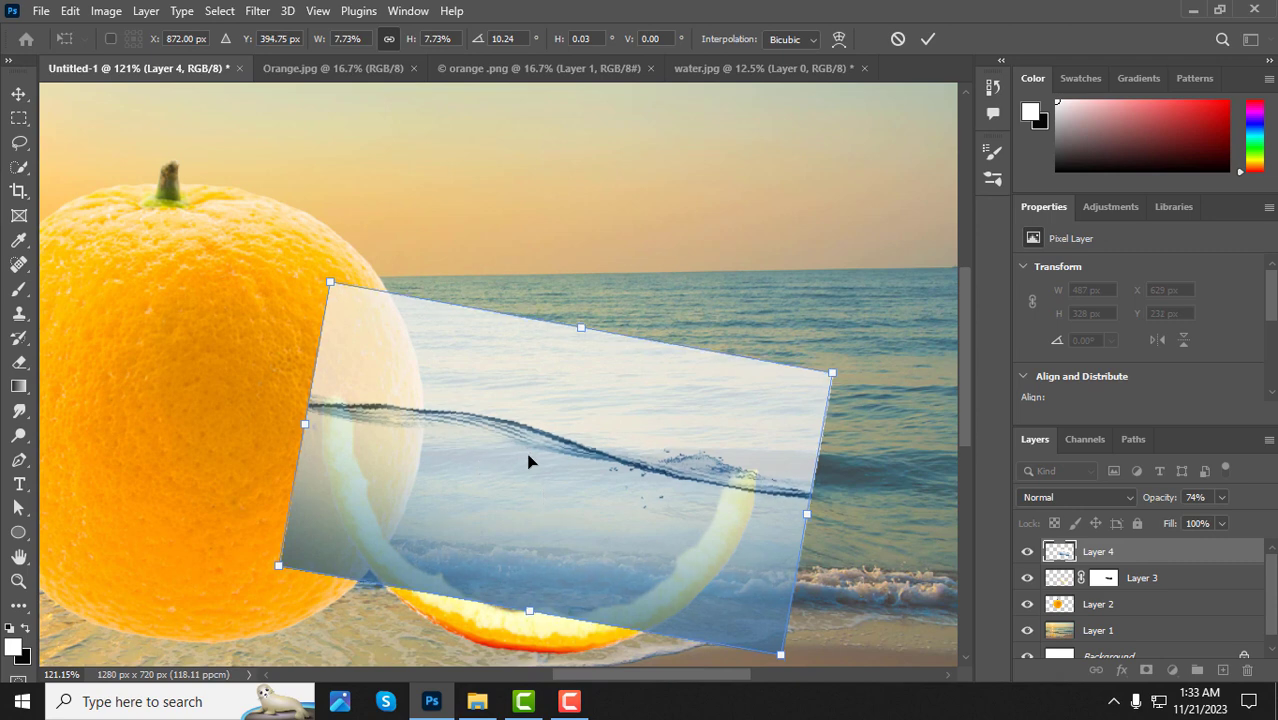
scroll(529, 456, "down", 3)
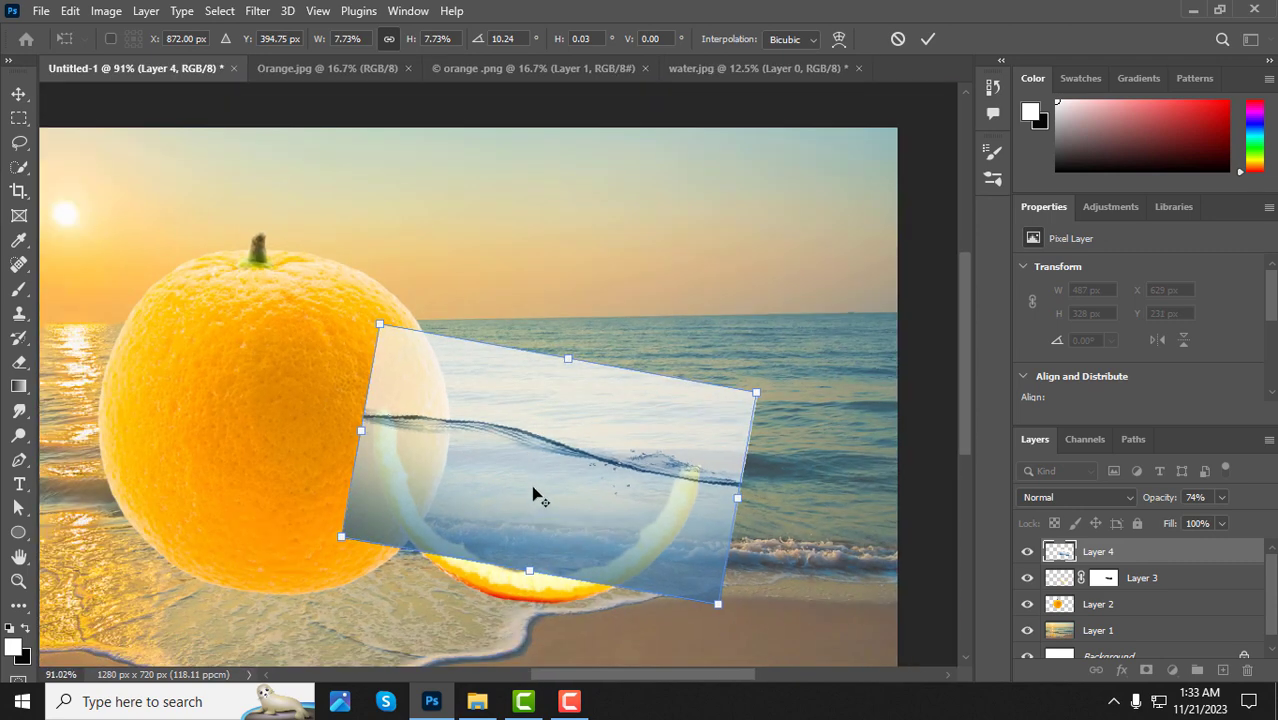
scroll(527, 567, "up", 3)
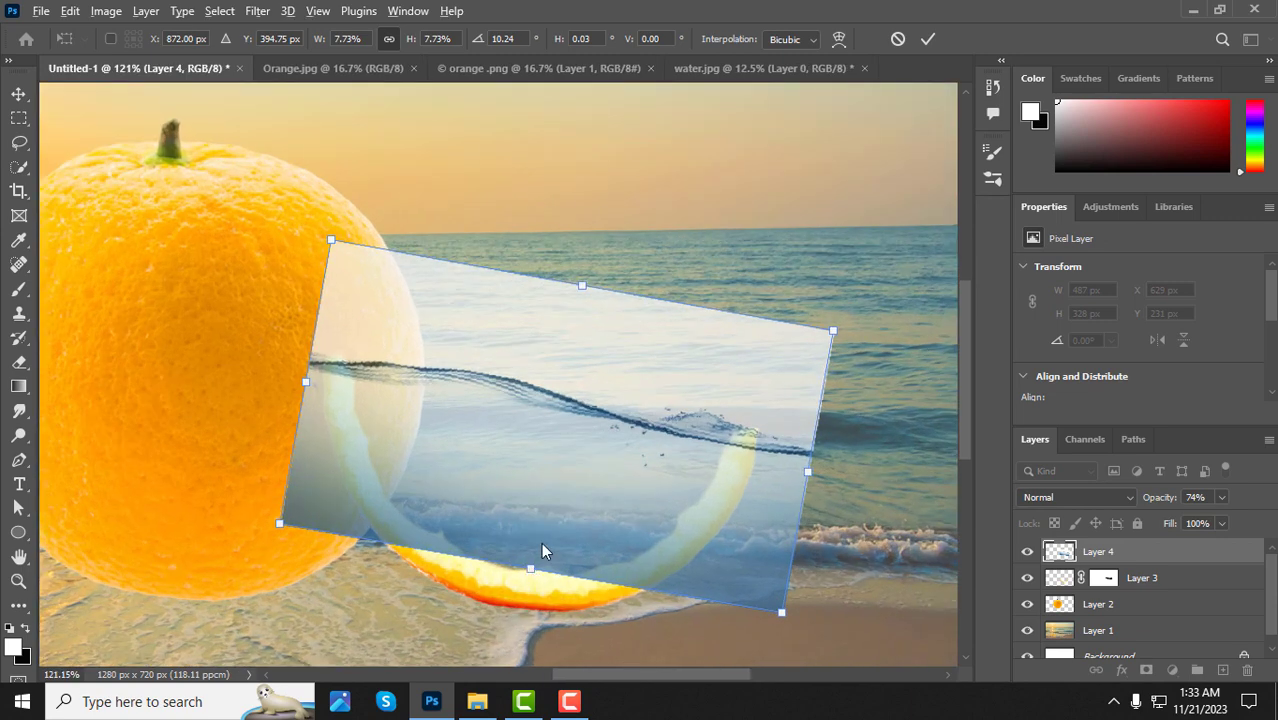
scroll(566, 520, "down", 4)
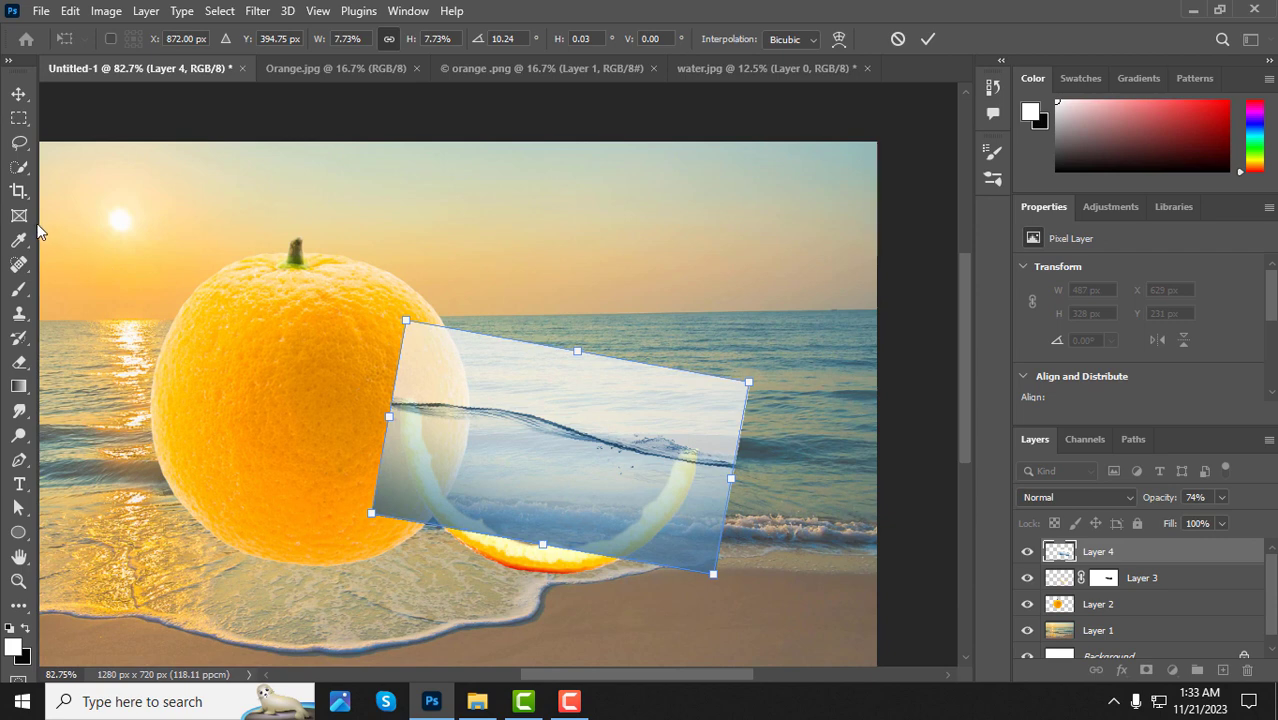
Step: Apply the transform, switch to the Brush tool, and add a layer mask to Layer 4
right_click(19, 289)
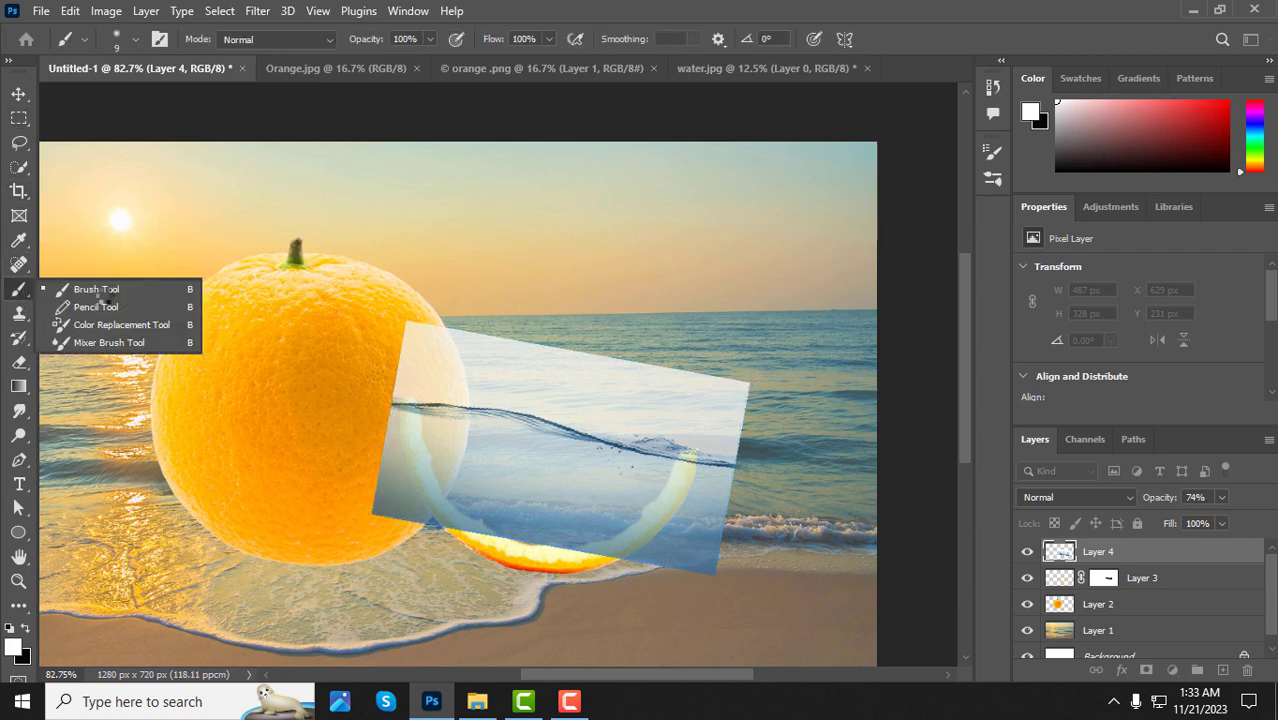
left_click(100, 291)
right_click(16, 292)
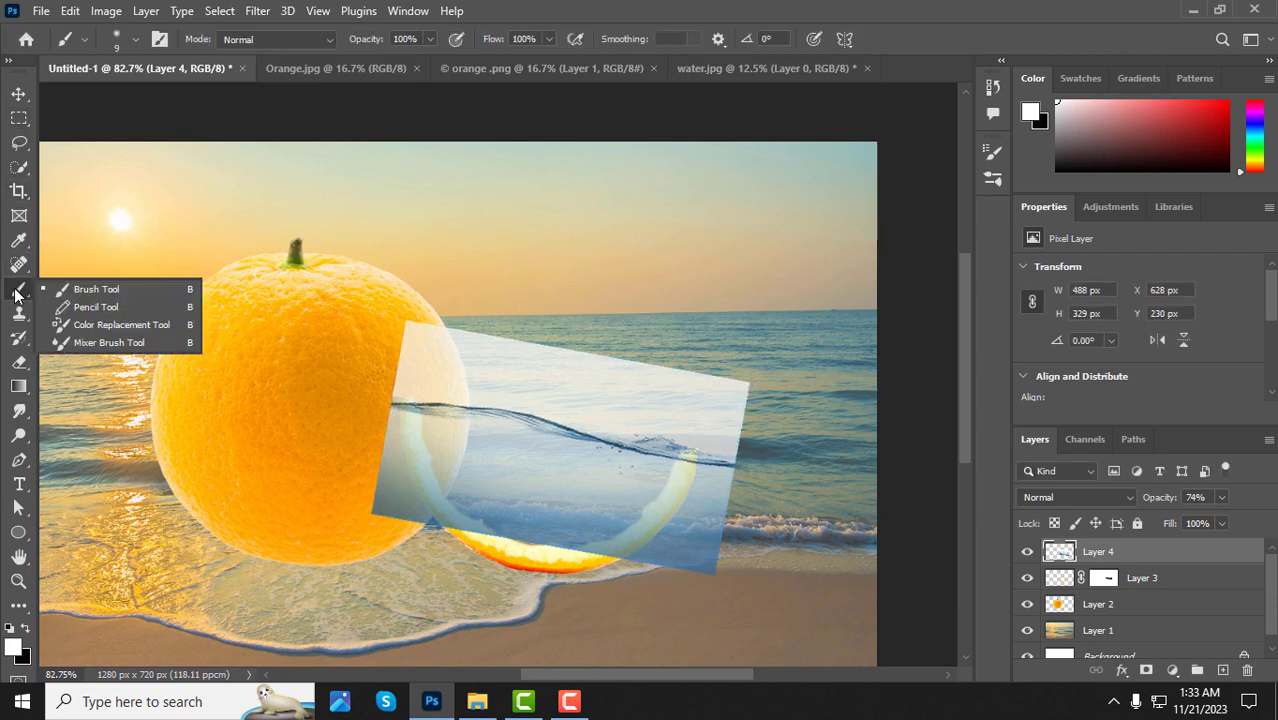
left_click(81, 288)
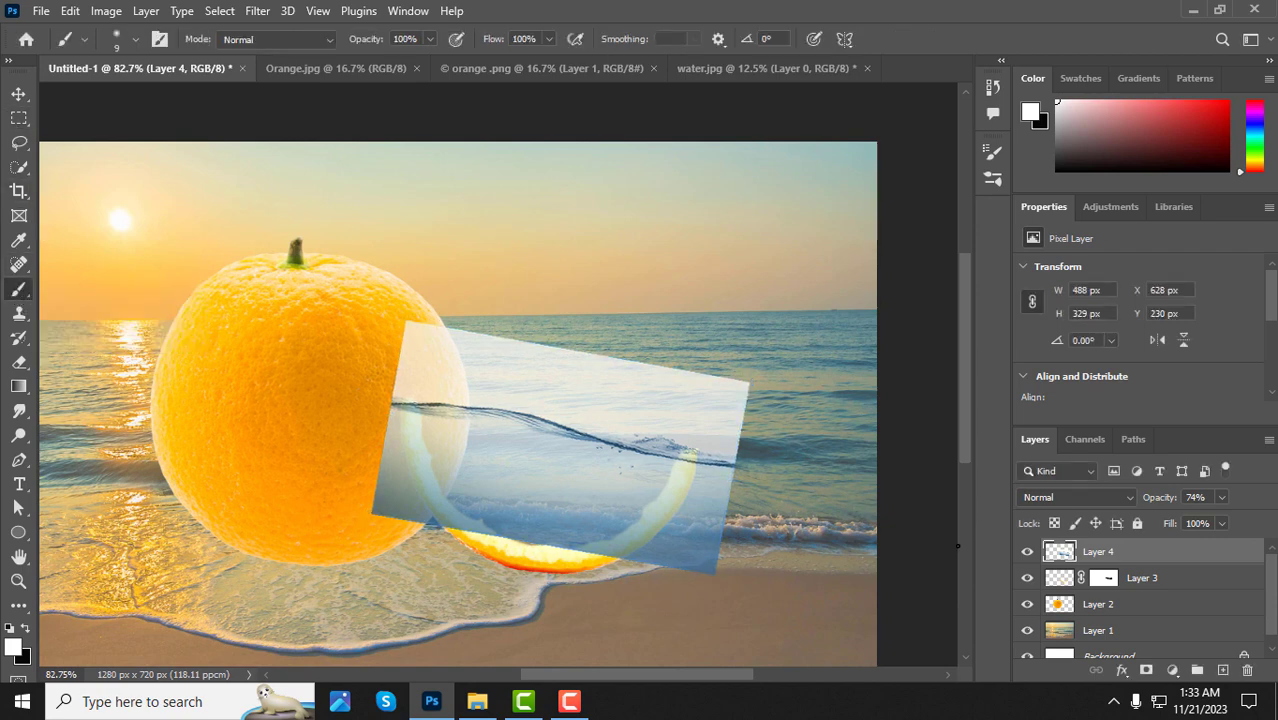
left_click(1145, 671)
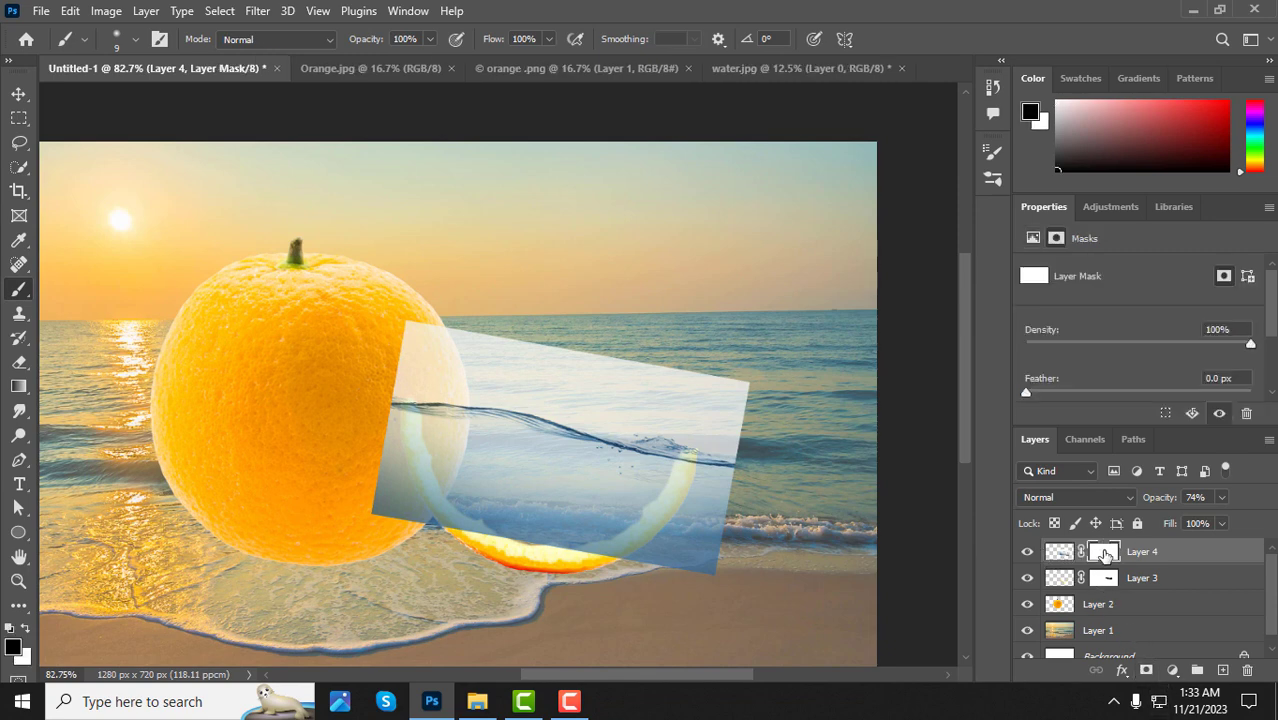
Step: Paint black on Layer 4's mask with a 70 px brush to hide the water outside the rind's left and right sides
scroll(462, 443, "up", 2)
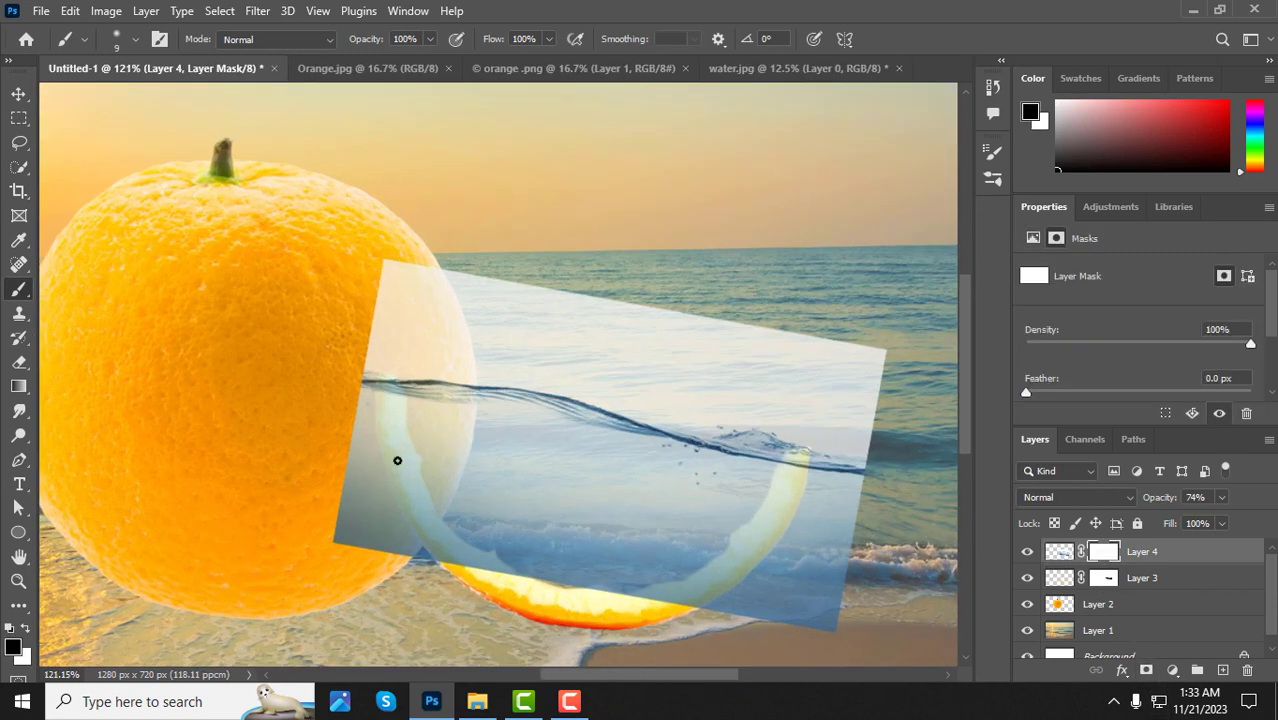
key("bracketright")
key("bracketright")
mouse_move(358, 462)
left_mouse_down()
mouse_move(377, 529)
mouse_move(354, 510)
mouse_move(358, 407)
mouse_move(363, 512)
mouse_move(411, 551)
mouse_move(325, 515)
mouse_move(433, 560)
mouse_move(430, 570)
mouse_move(376, 501)
mouse_move(367, 351)
left_mouse_up()
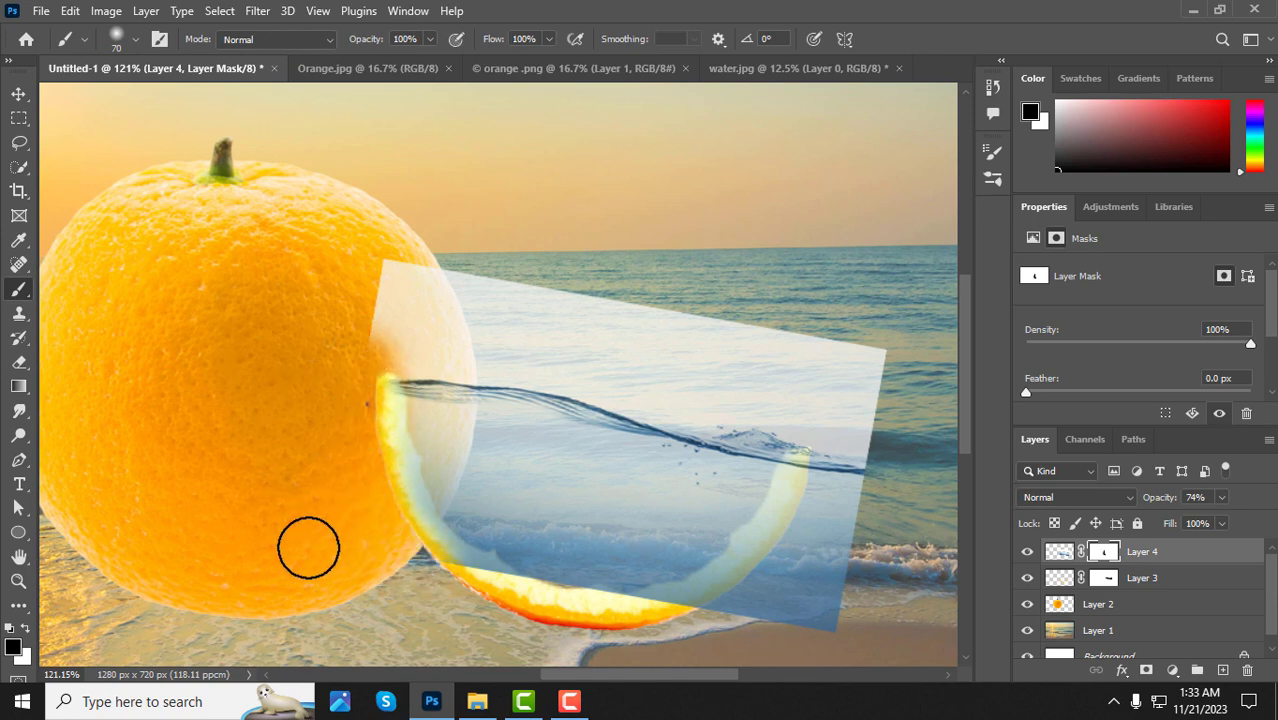
scroll(250, 450, "down", 4)
scroll(562, 508, "up", 5)
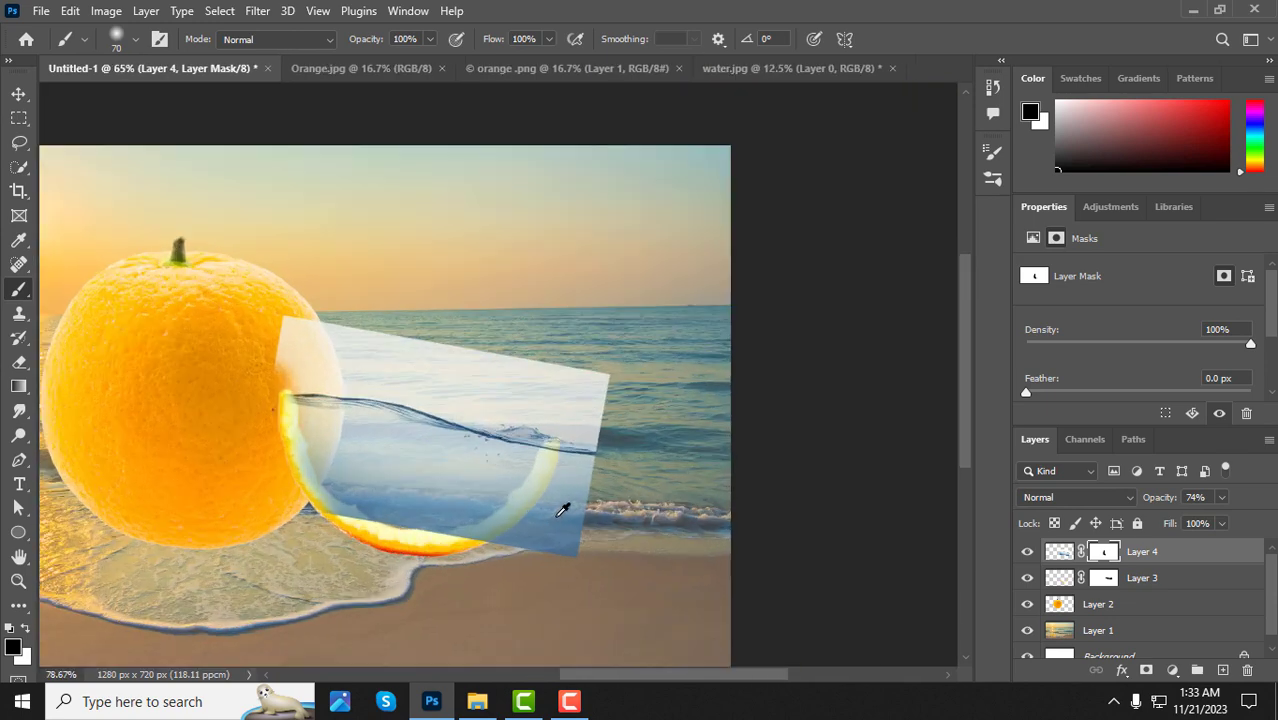
mouse_move(622, 370)
left_mouse_down()
mouse_move(543, 569)
mouse_move(604, 445)
mouse_move(586, 547)
mouse_move(569, 565)
mouse_move(594, 469)
mouse_move(595, 421)
mouse_move(571, 507)
mouse_move(591, 439)
mouse_move(571, 331)
left_mouse_up()
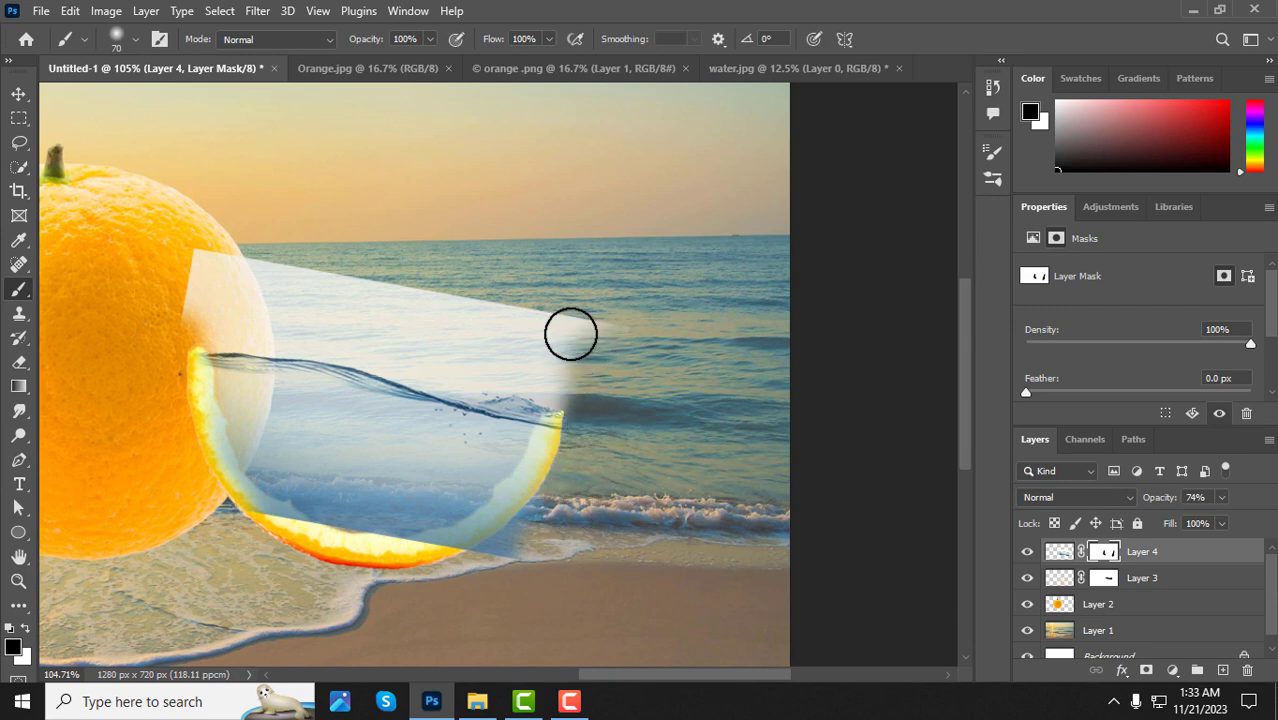
Step: Mask the water off the rind itself by painting black along its whole curve with a 25 px brush
scroll(572, 530, "down", 3)
scroll(572, 530, "up", 5)
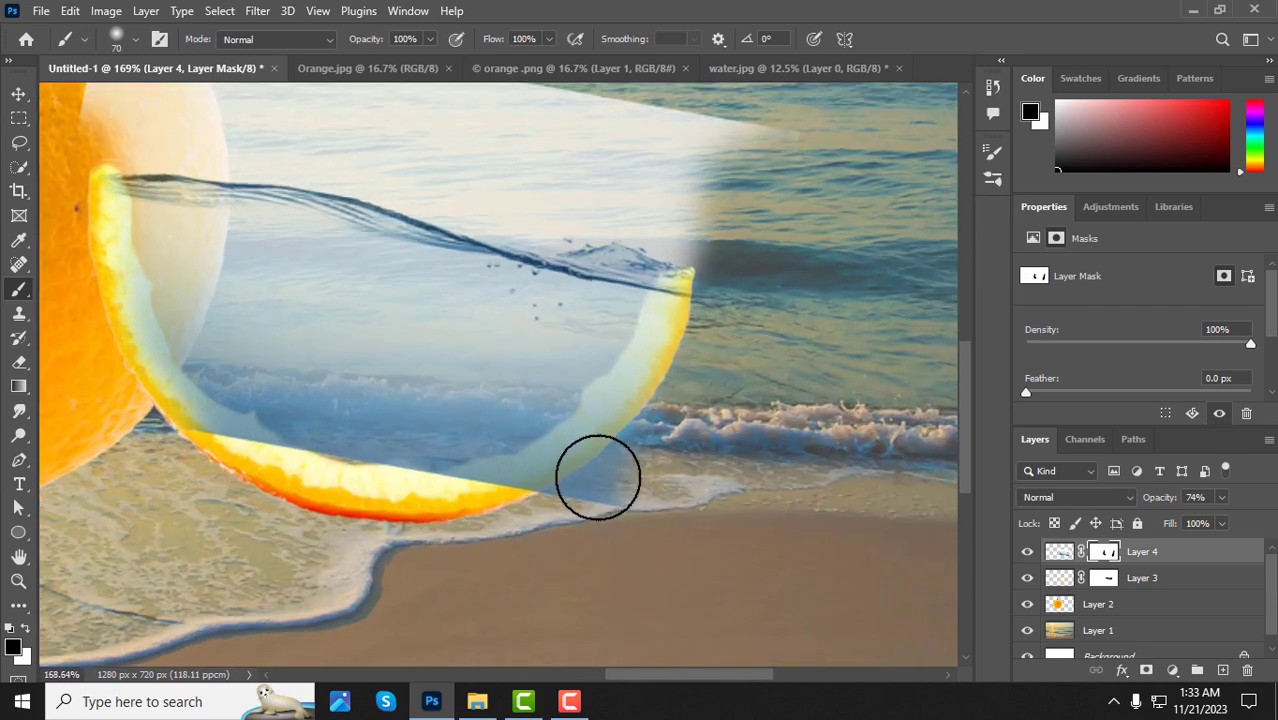
key("bracketleft")
key("bracketleft")
key("bracketleft")
key("bracketleft")
key("bracketleft")
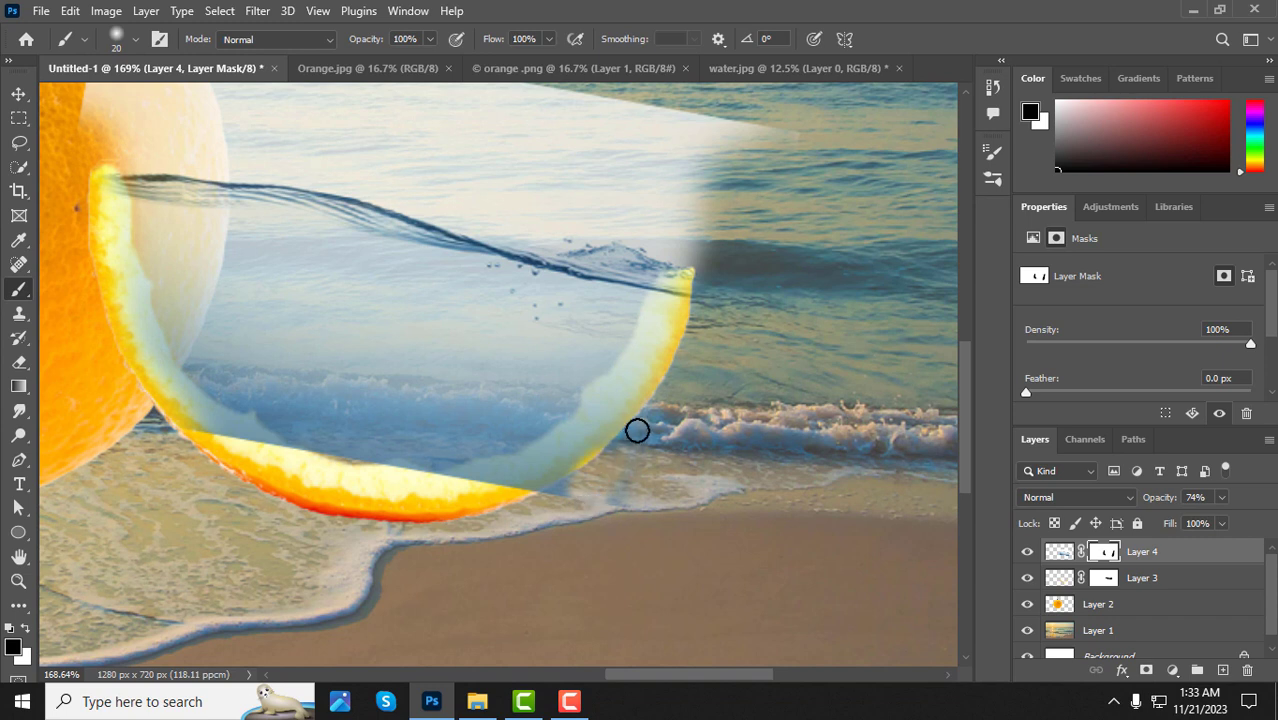
key("bracketright")
mouse_move(650, 374)
left_mouse_down()
mouse_move(620, 437)
mouse_move(683, 335)
mouse_move(632, 432)
mouse_move(507, 500)
mouse_move(521, 490)
mouse_move(370, 483)
mouse_move(243, 457)
mouse_move(170, 406)
mouse_move(231, 450)
mouse_move(259, 459)
mouse_move(214, 427)
mouse_move(268, 455)
mouse_move(164, 387)
mouse_move(98, 230)
mouse_move(95, 184)
mouse_move(111, 270)
mouse_move(174, 400)
mouse_move(226, 444)
mouse_move(356, 490)
mouse_move(464, 507)
mouse_move(482, 482)
mouse_move(398, 486)
left_mouse_up()
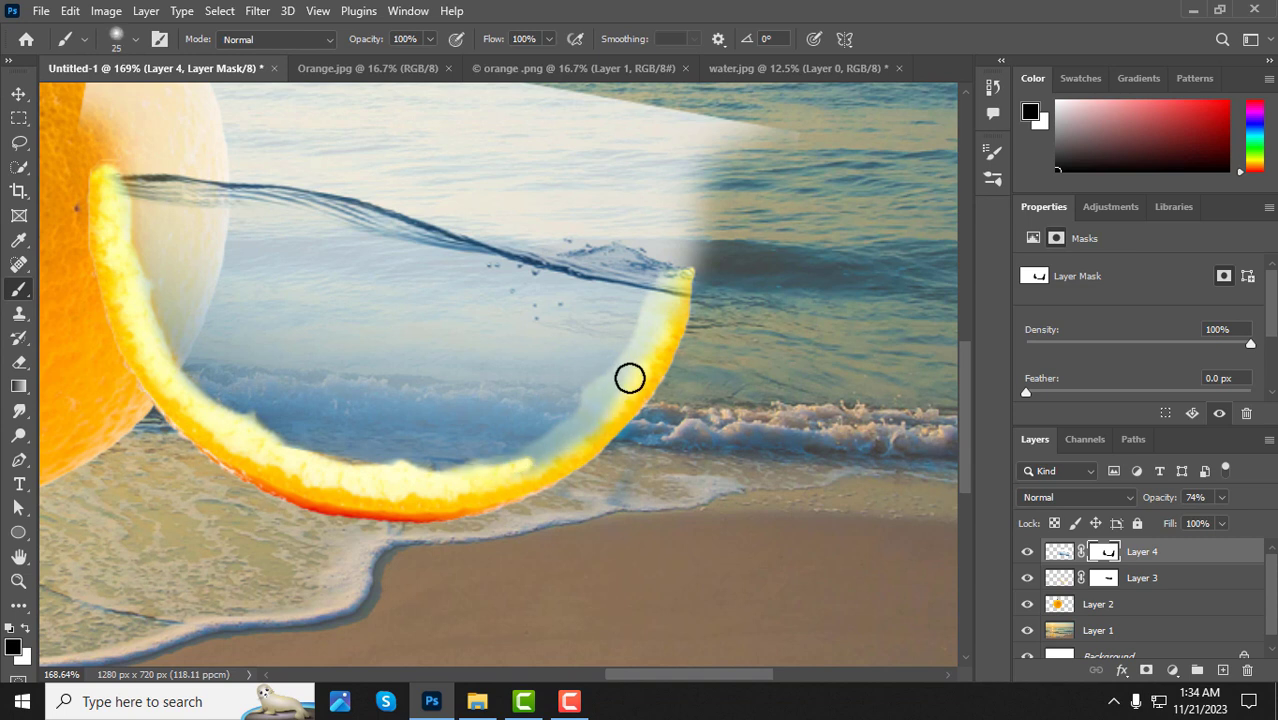
mouse_move(630, 378)
left_mouse_down()
mouse_move(528, 469)
mouse_move(498, 476)
left_mouse_up()
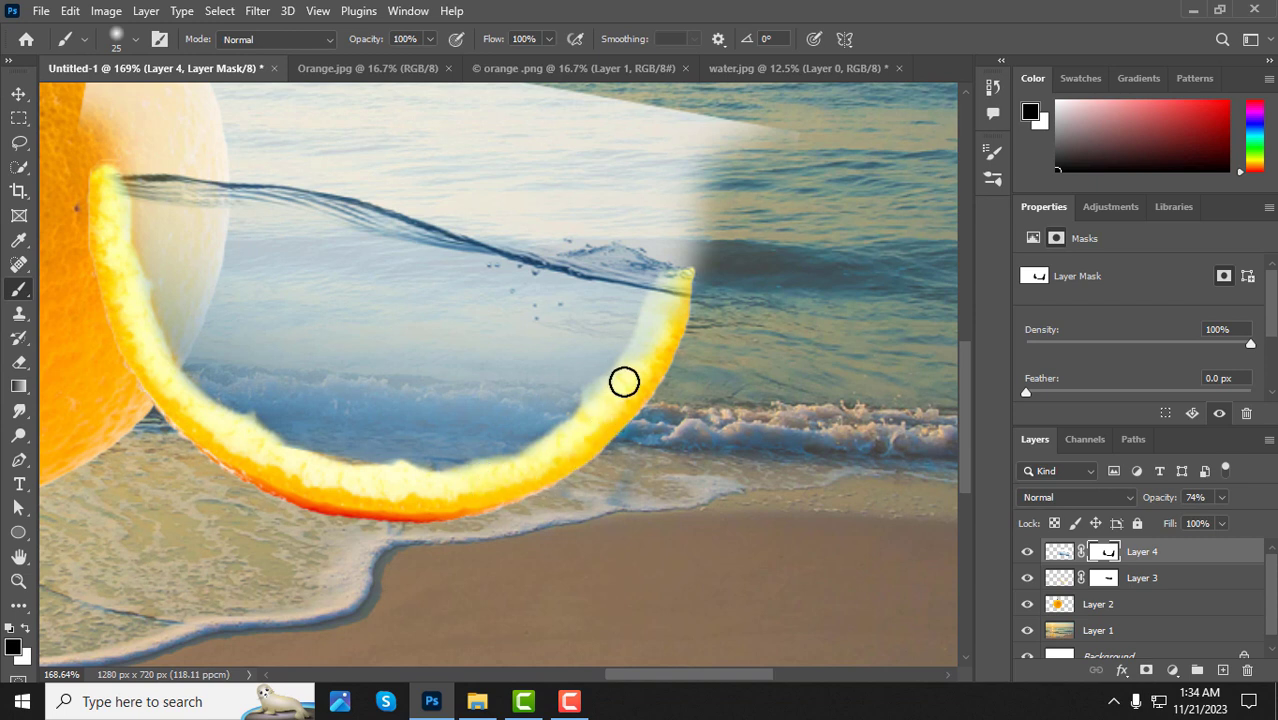
mouse_move(641, 388)
left_mouse_down()
mouse_move(679, 274)
mouse_move(683, 295)
mouse_move(650, 359)
mouse_move(596, 425)
mouse_move(531, 465)
mouse_move(477, 475)
left_mouse_up()
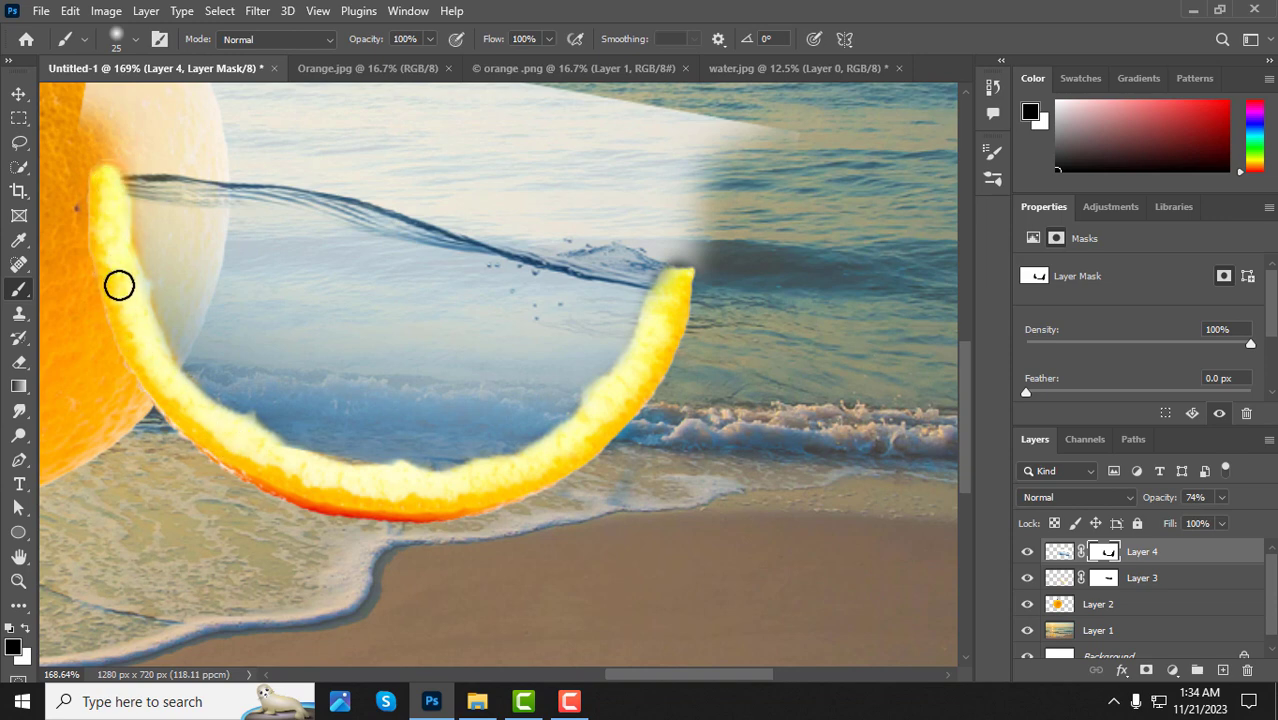
Step: Mask out the white area above the waterline from the whole orange to the rind's right tip with an enlarged brush
scroll(154, 312, "down", 4)
scroll(280, 294, "up", 3)
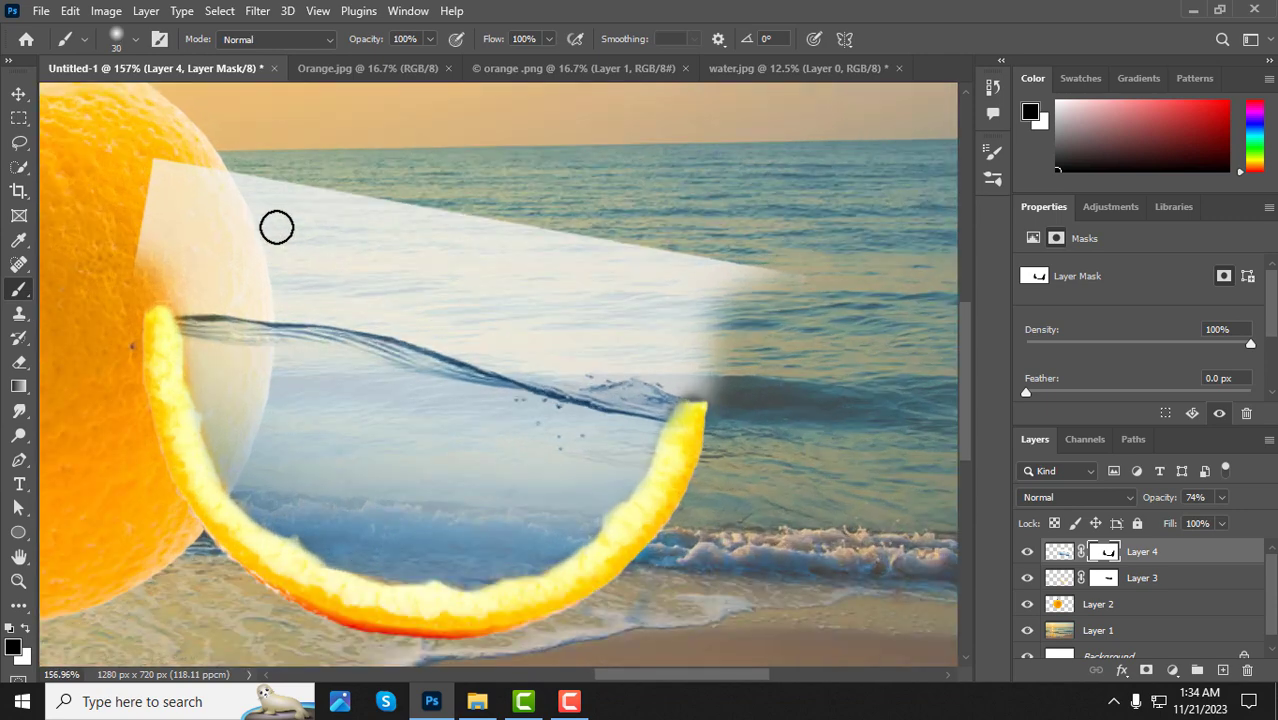
key("bracketright")
key("bracketright")
key("bracketright")
key("bracketright")
key("bracketright")
key("bracketright")
mouse_move(265, 205)
left_mouse_down()
mouse_move(187, 203)
mouse_move(164, 216)
mouse_move(169, 175)
mouse_move(161, 229)
mouse_move(222, 246)
mouse_move(341, 237)
mouse_move(262, 197)
mouse_move(766, 299)
mouse_move(722, 295)
mouse_move(728, 347)
mouse_move(743, 359)
mouse_move(605, 304)
mouse_move(231, 251)
mouse_move(474, 266)
mouse_move(521, 315)
mouse_move(603, 341)
mouse_move(689, 337)
mouse_move(723, 353)
left_mouse_up()
Step: Clean up the mask along the top of the waterline between the rind's tips with a 15 px brush
key("bracketleft")
key("bracketleft")
key("bracketleft")
key("bracketleft")
key("bracketleft")
key("bracketleft")
key("bracketleft")
key("bracketleft")
key("bracketleft")
key("bracketleft")
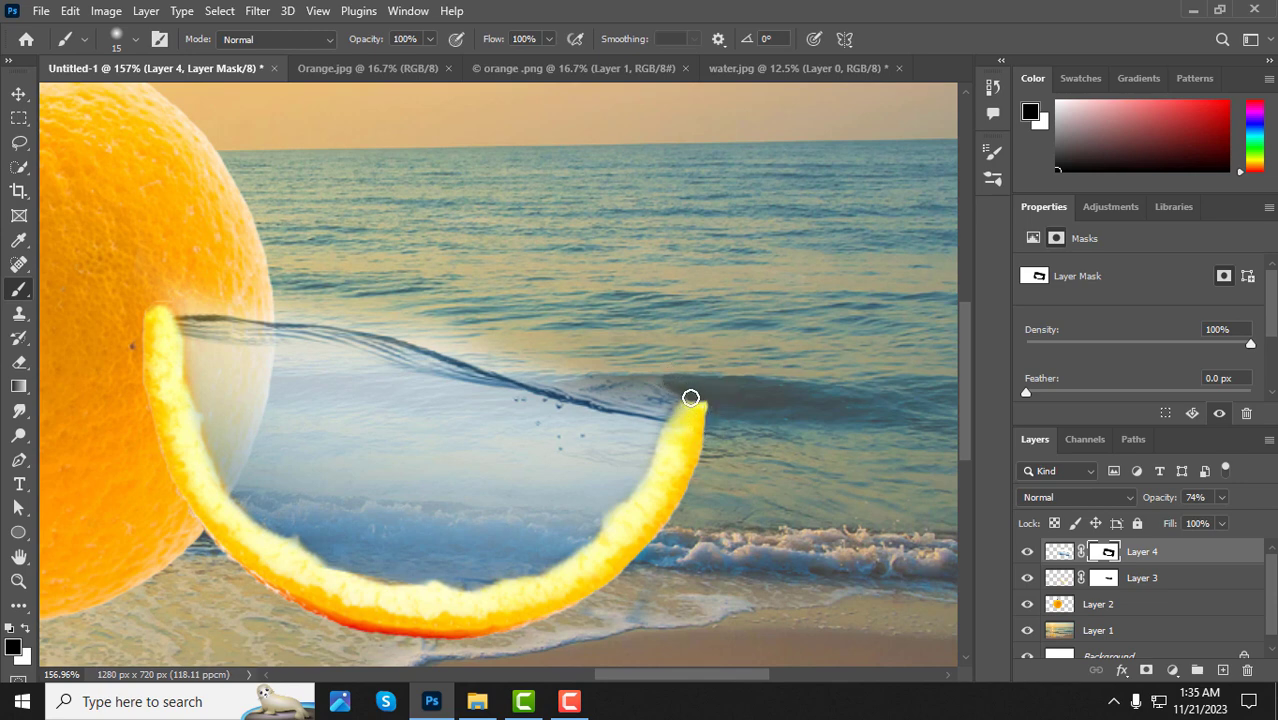
mouse_move(561, 364)
left_mouse_down()
mouse_move(527, 367)
mouse_move(368, 317)
mouse_move(174, 298)
left_mouse_up()
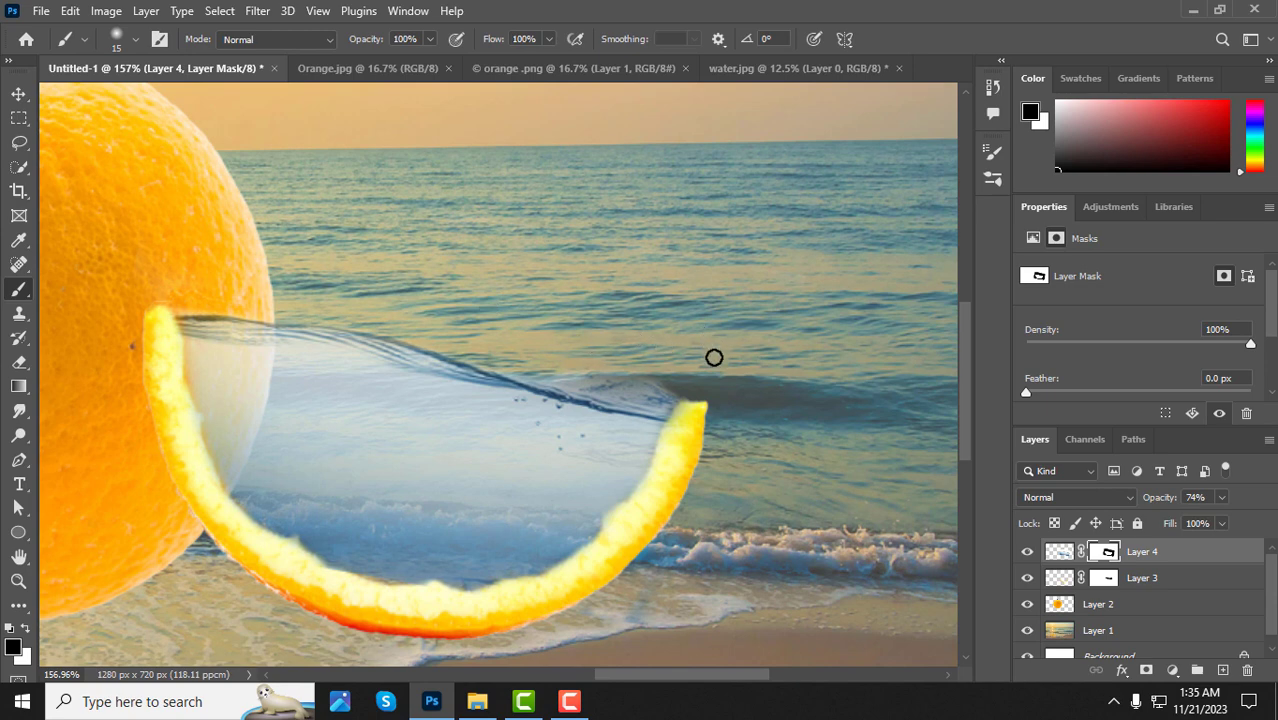
scroll(570, 430, "down", 2)
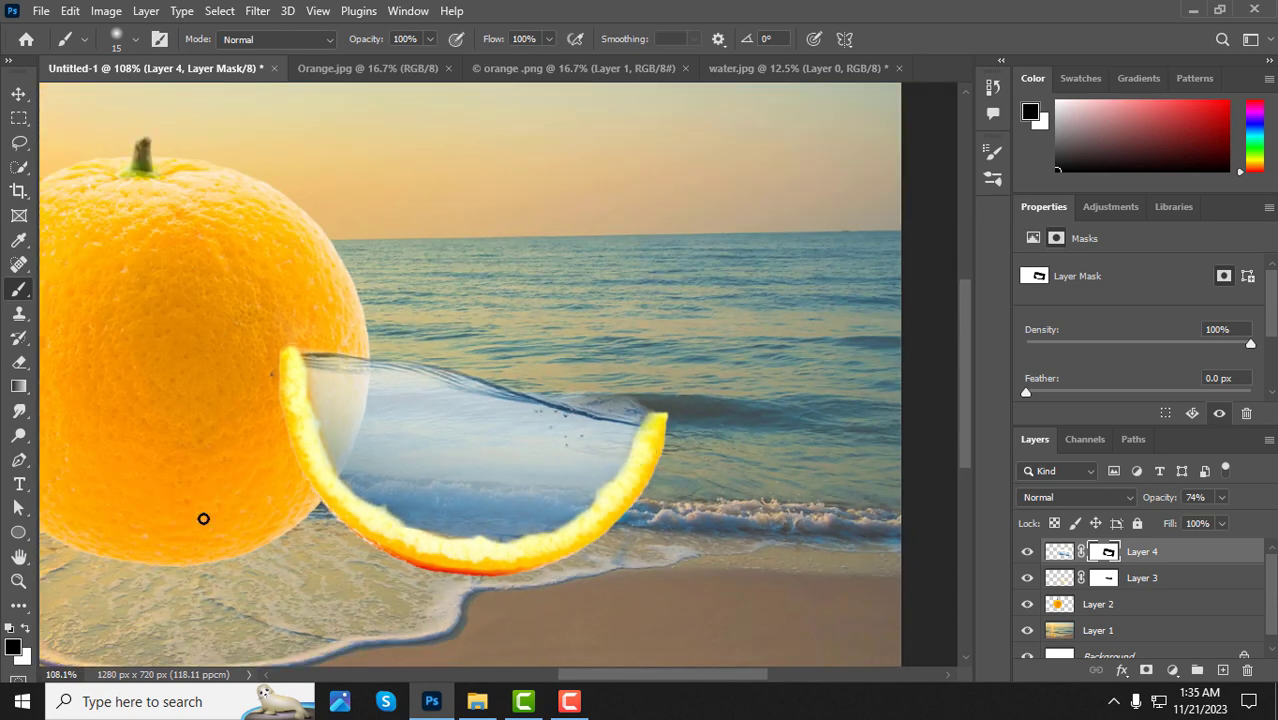
Step: Restore the splash and bubbles at the waterline near the rind's right tip by painting white on Layer 4's mask
left_click(26, 629)
scroll(365, 365, "up", 2)
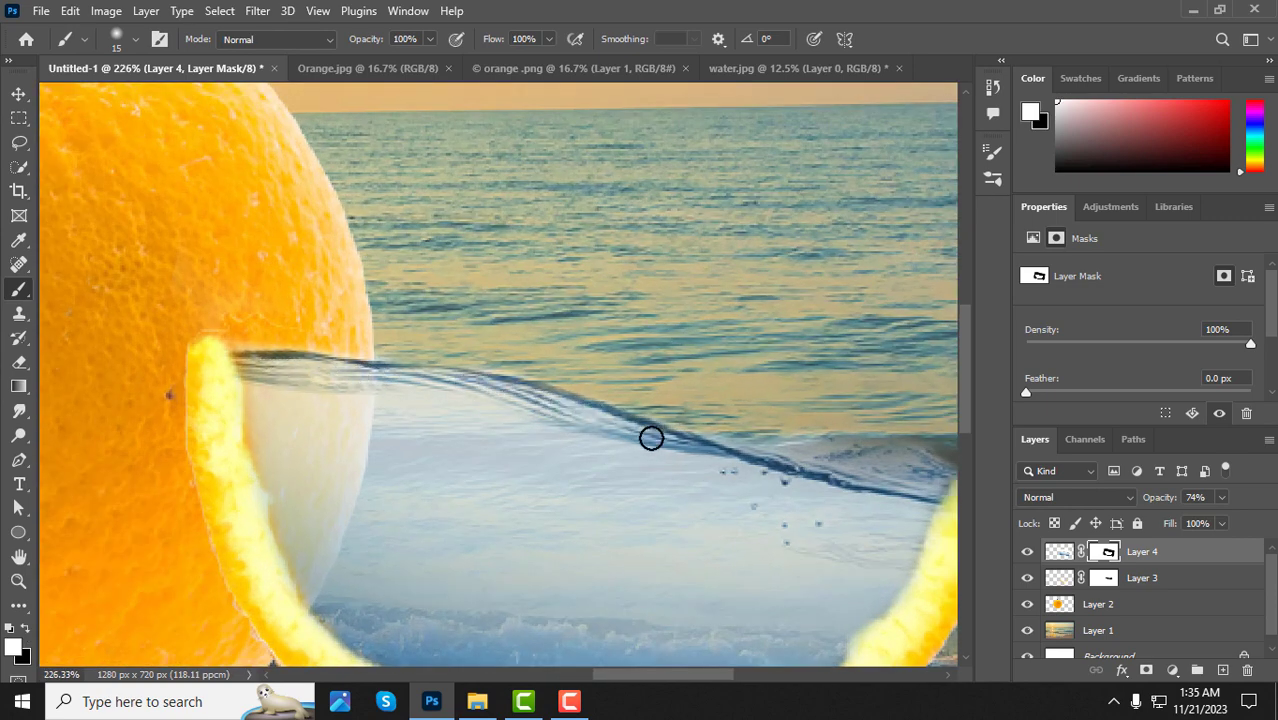
scroll(620, 430, "down", 2)
scroll(460, 404, "down", 1)
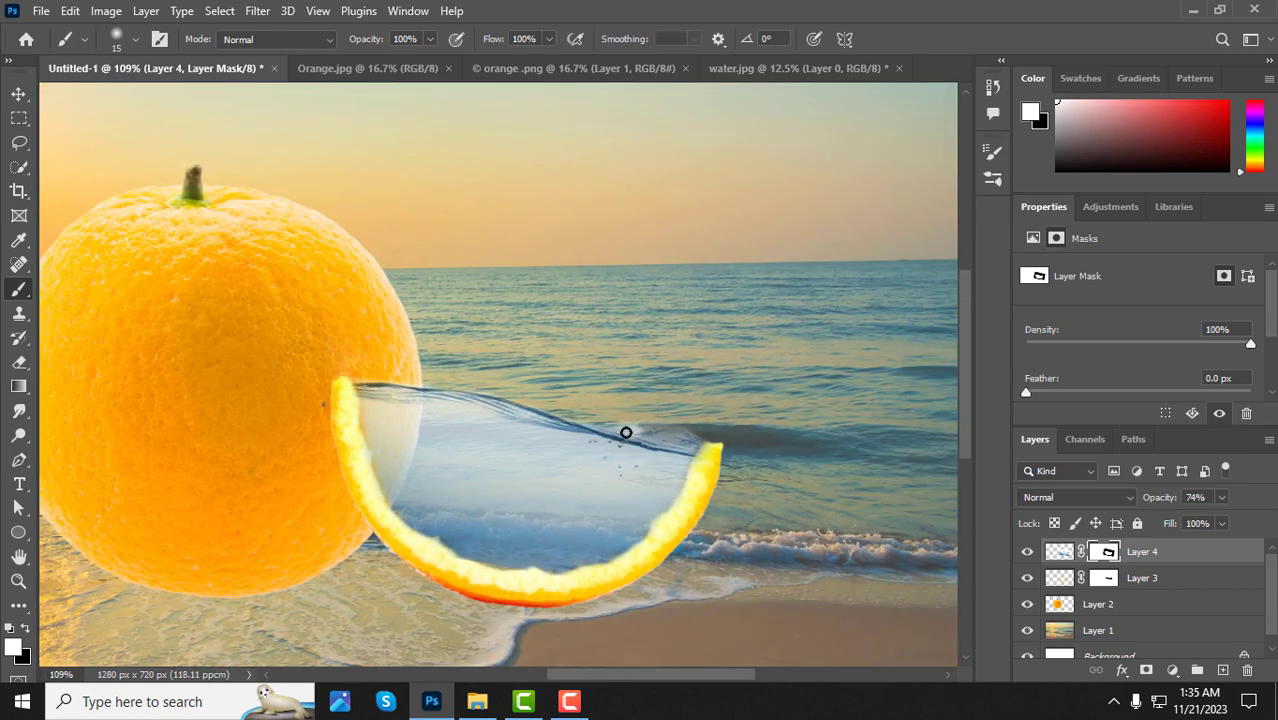
left_click_drag(626, 432, 663, 433)
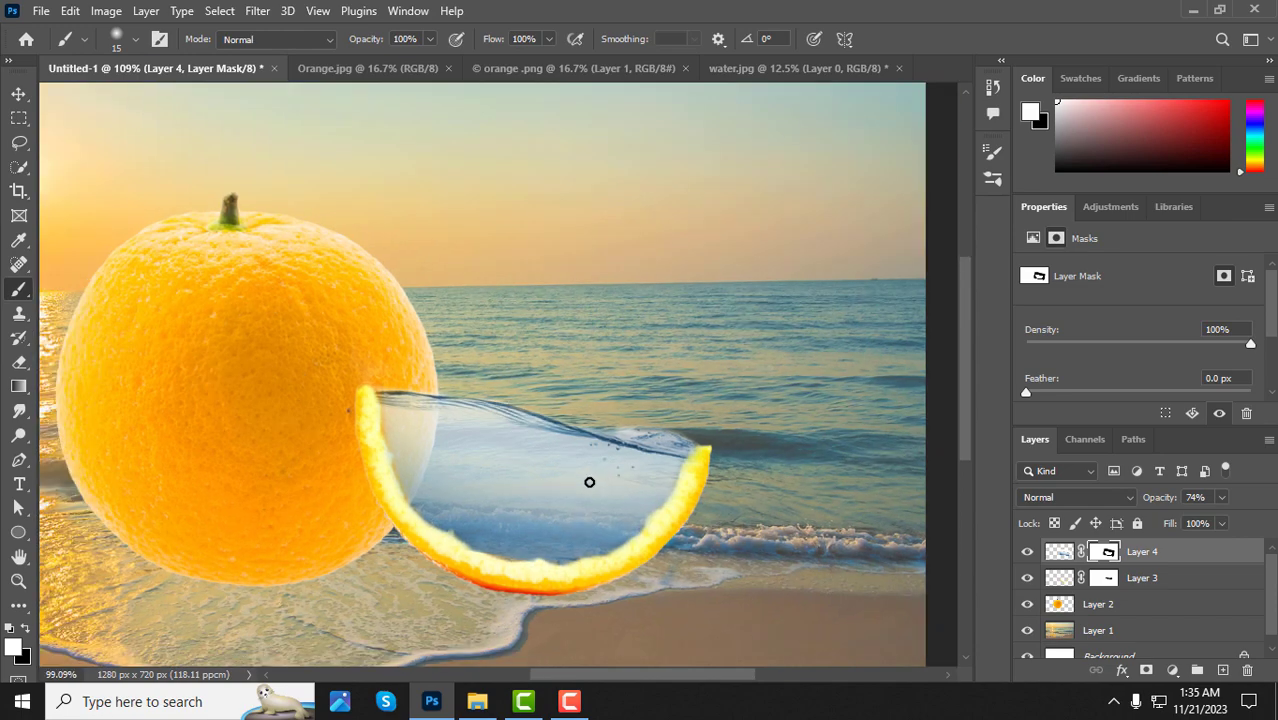
Step: Paint black at 13% brush opacity on Layer 4's mask to make the water overlapping the whole orange more transparent
scroll(588, 480, "down", 3)
scroll(590, 491, "up", 4)
scroll(368, 372, "up", 2)
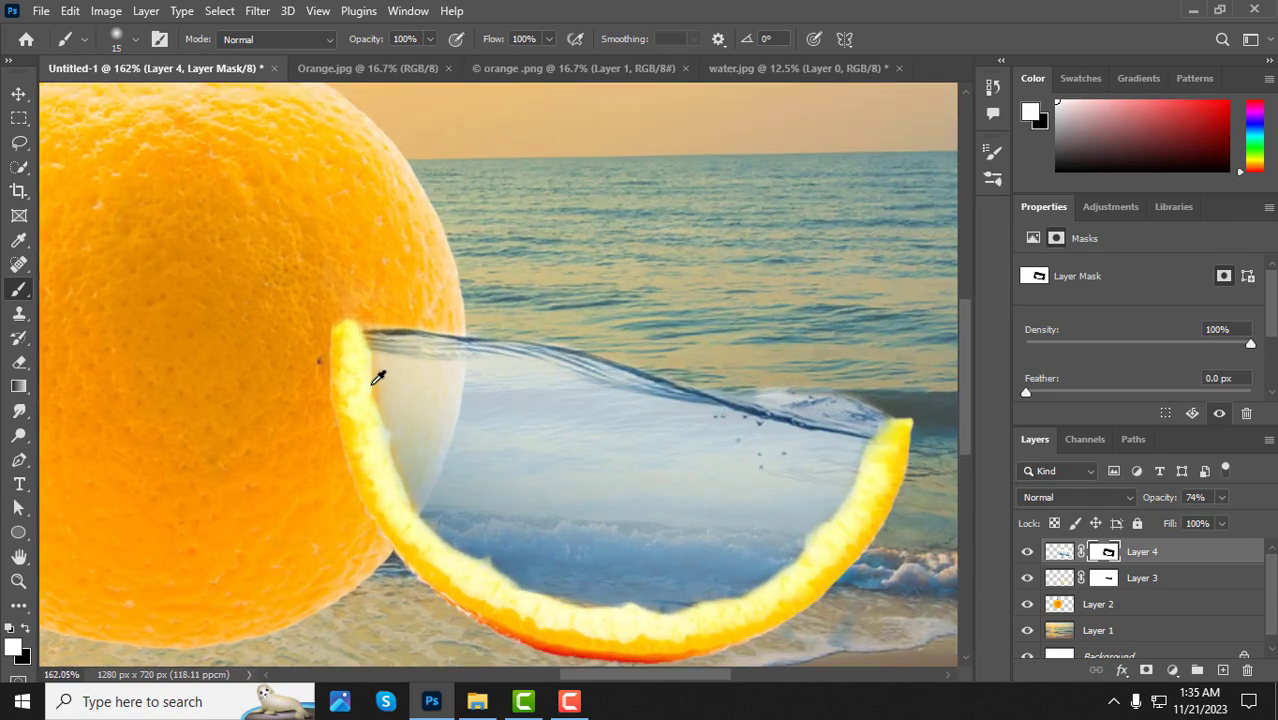
left_click(27, 630)
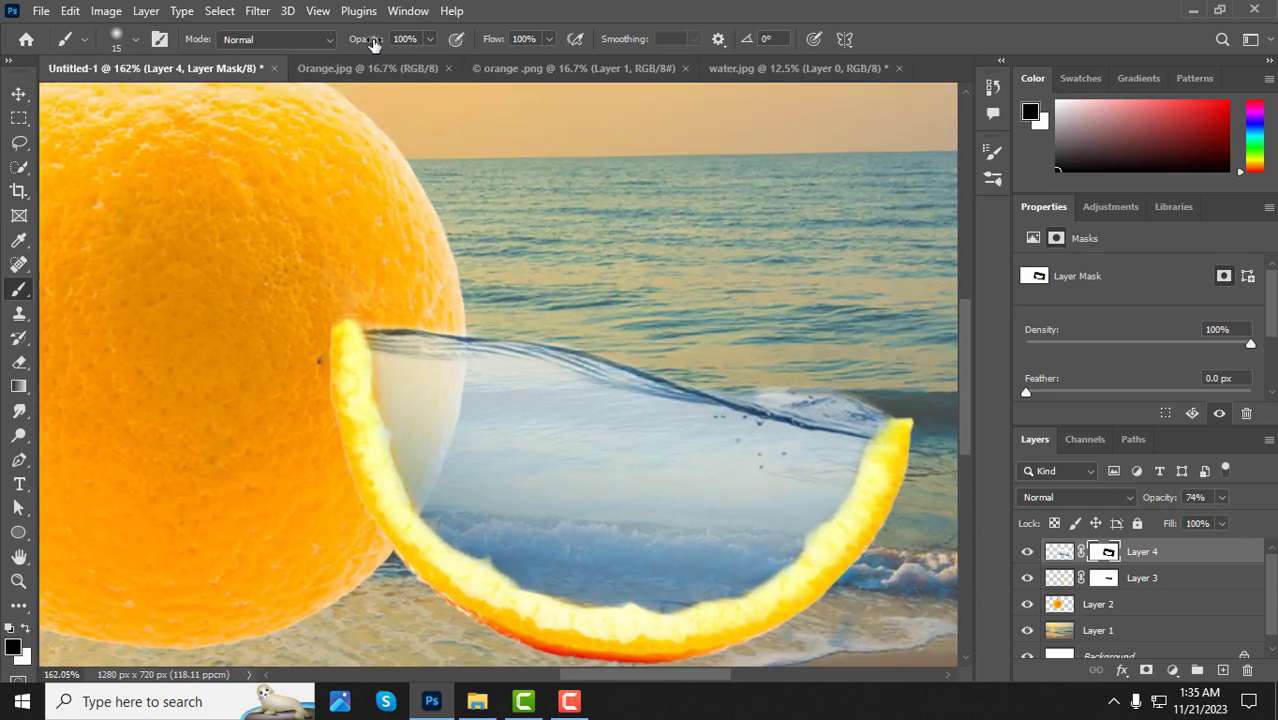
mouse_move(368, 40)
left_mouse_down()
mouse_move(340, 43)
mouse_move(357, 48)
left_mouse_up()
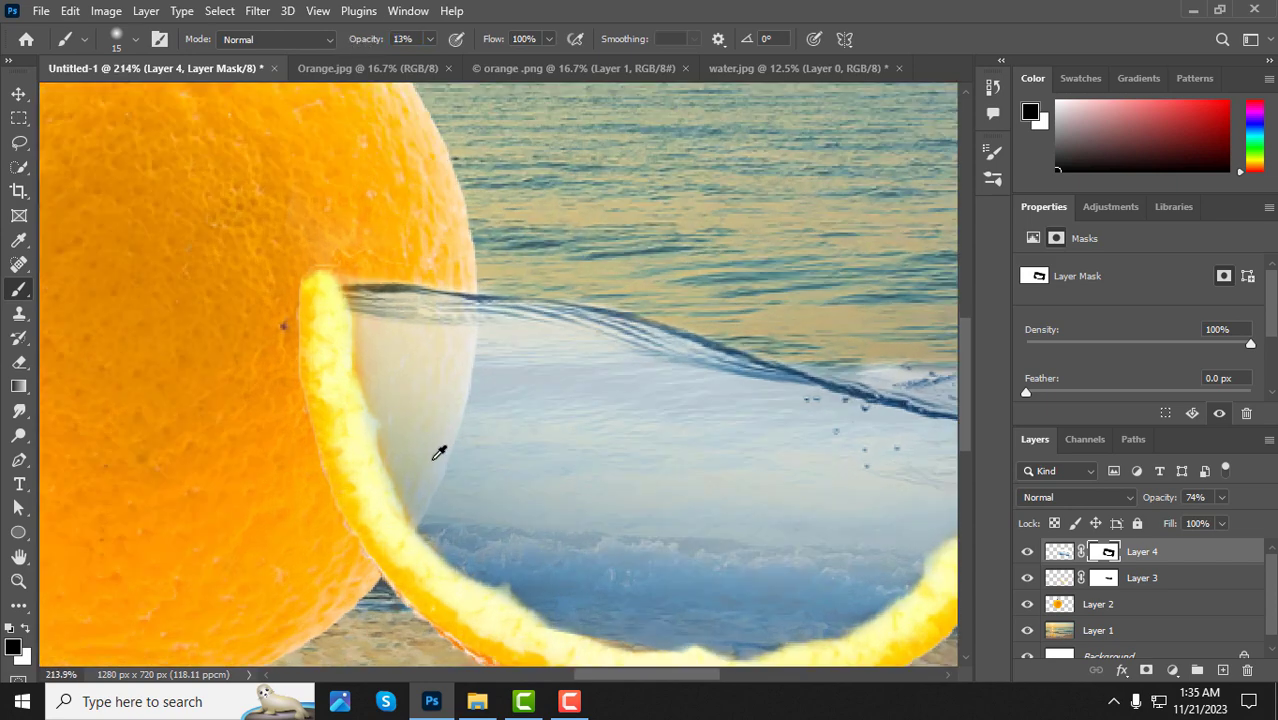
scroll(430, 440, "up", 1)
mouse_move(383, 386)
left_mouse_down()
mouse_move(407, 424)
mouse_move(398, 478)
mouse_move(360, 350)
mouse_move(367, 334)
mouse_move(381, 400)
mouse_move(421, 424)
mouse_move(459, 315)
mouse_move(446, 423)
mouse_move(440, 349)
mouse_move(422, 492)
mouse_move(454, 339)
mouse_move(428, 456)
mouse_move(457, 400)
mouse_move(430, 451)
mouse_move(462, 337)
mouse_move(410, 494)
mouse_move(453, 383)
mouse_move(426, 482)
mouse_move(437, 438)
mouse_move(428, 466)
mouse_move(367, 374)
mouse_move(382, 339)
mouse_move(397, 433)
mouse_move(383, 356)
mouse_move(380, 412)
mouse_move(369, 316)
mouse_move(427, 331)
mouse_move(409, 398)
mouse_move(394, 362)
mouse_move(461, 347)
mouse_move(418, 508)
mouse_move(376, 350)
mouse_move(414, 340)
mouse_move(462, 354)
mouse_move(419, 499)
mouse_move(462, 337)
mouse_move(402, 337)
mouse_move(451, 357)
mouse_move(419, 379)
mouse_move(425, 506)
mouse_move(451, 374)
mouse_move(413, 349)
mouse_move(394, 385)
mouse_move(405, 468)
mouse_move(376, 348)
mouse_move(434, 391)
left_mouse_up()
key("bracketright")
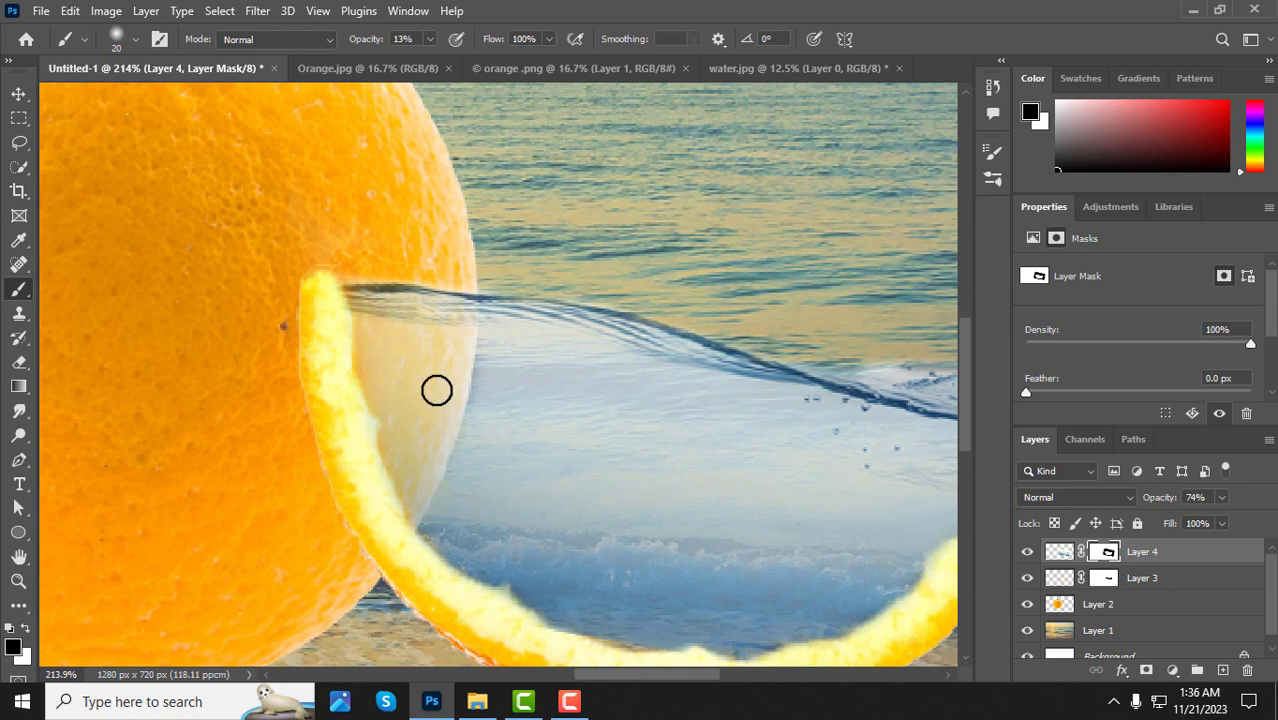
scroll(436, 389, "down", 5, "alt")
scroll(404, 381, "down", 2, "alt")
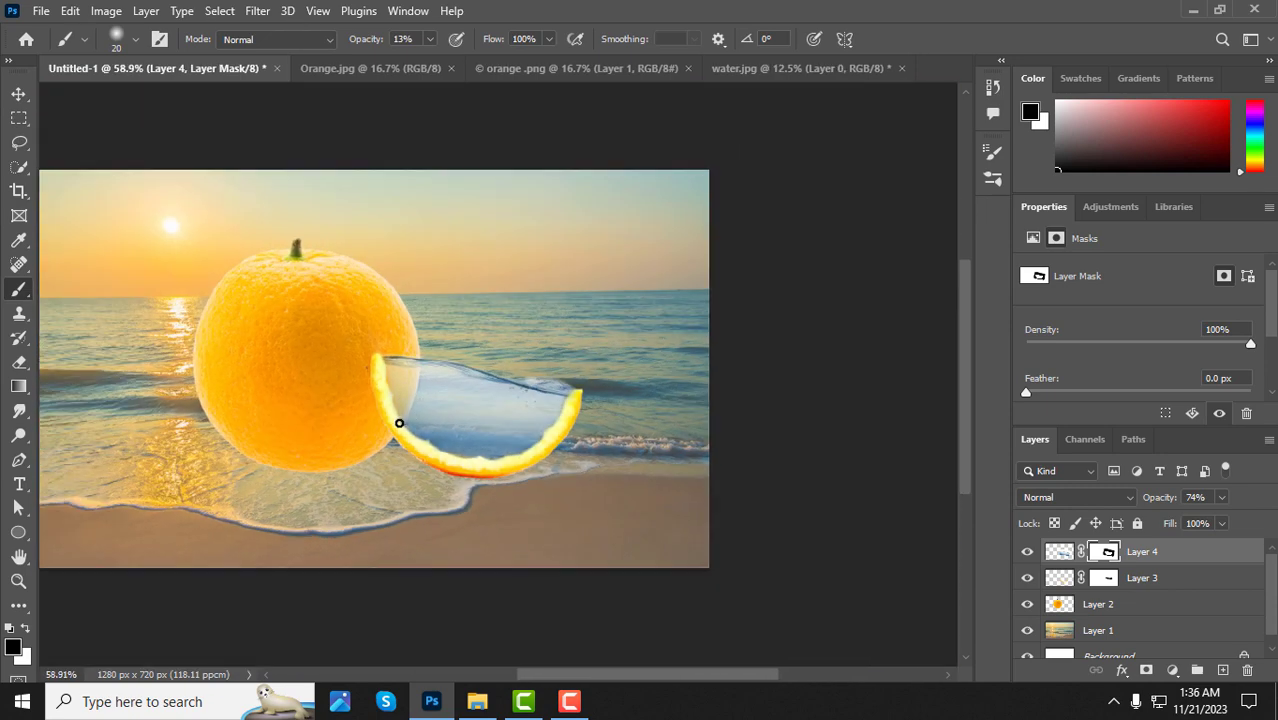
scroll(540, 500, "down", 1, "alt")
scroll(588, 502, "down", 1, "alt")
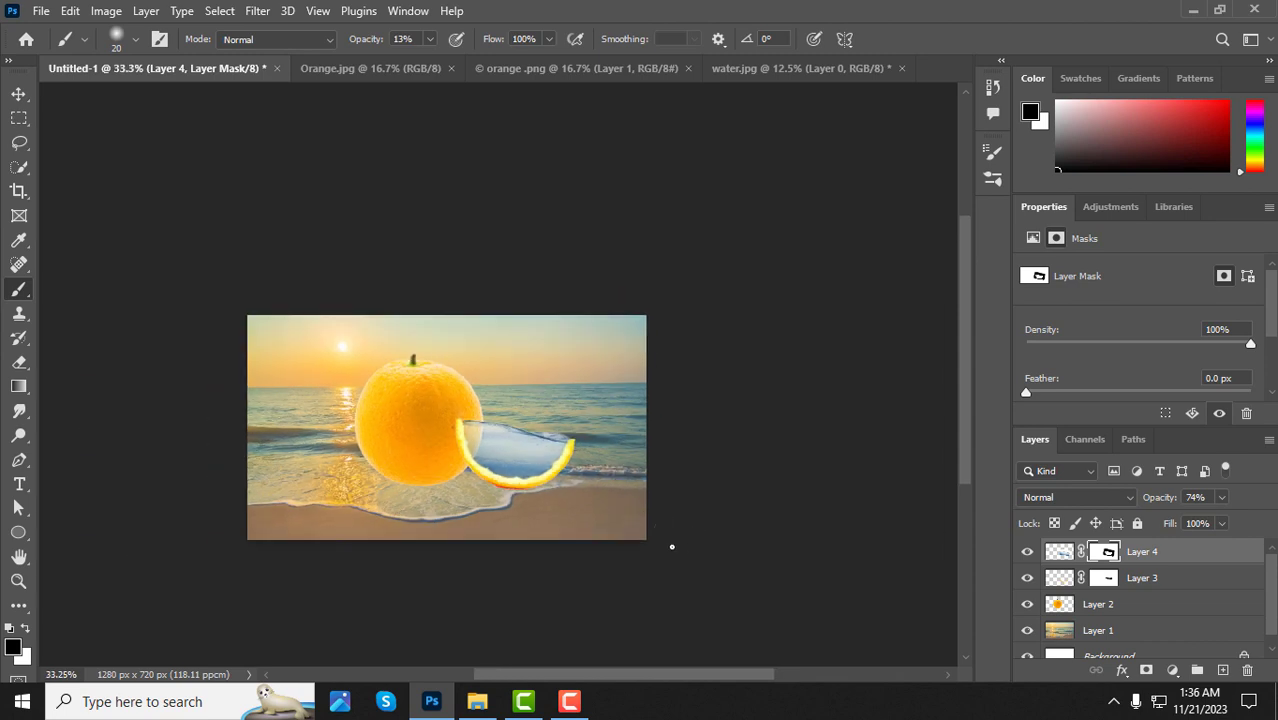
Step: Open the fishbowl JPG with the black background from the Apple folder and close the Orange.jpg and orange .png documents
left_click(41, 10)
left_click(95, 49)
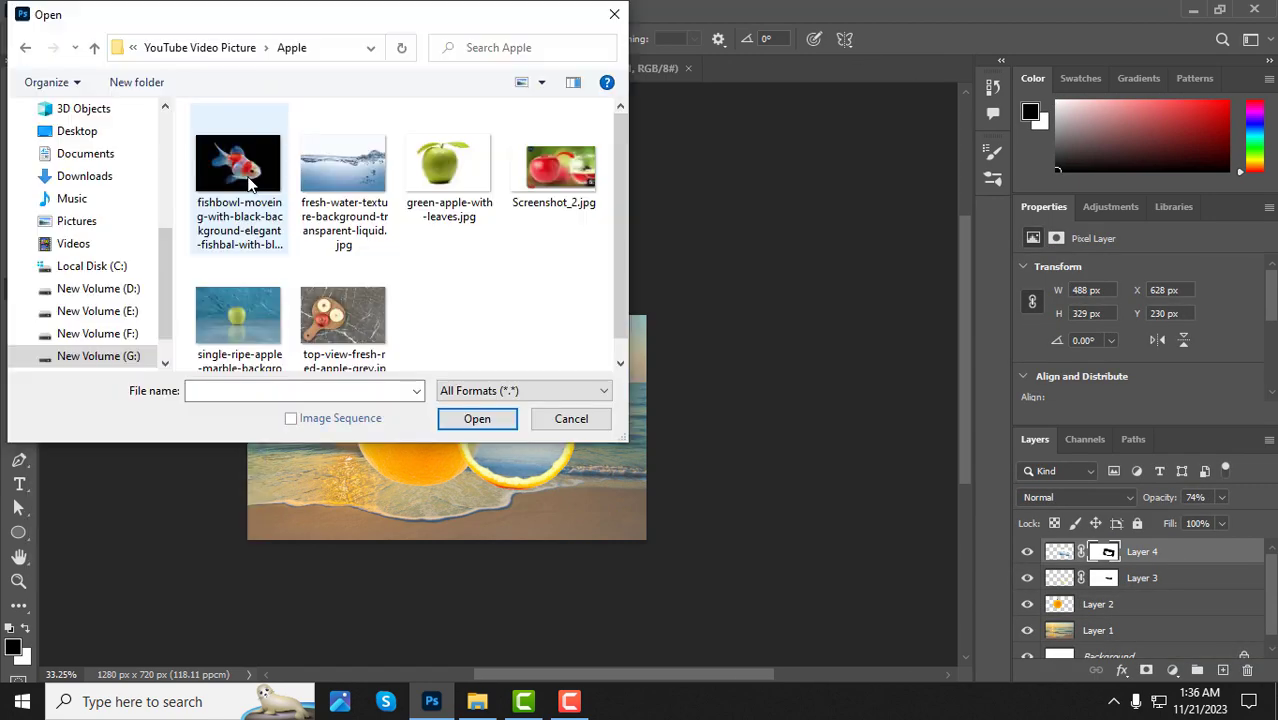
left_click(248, 183)
left_click(474, 418)
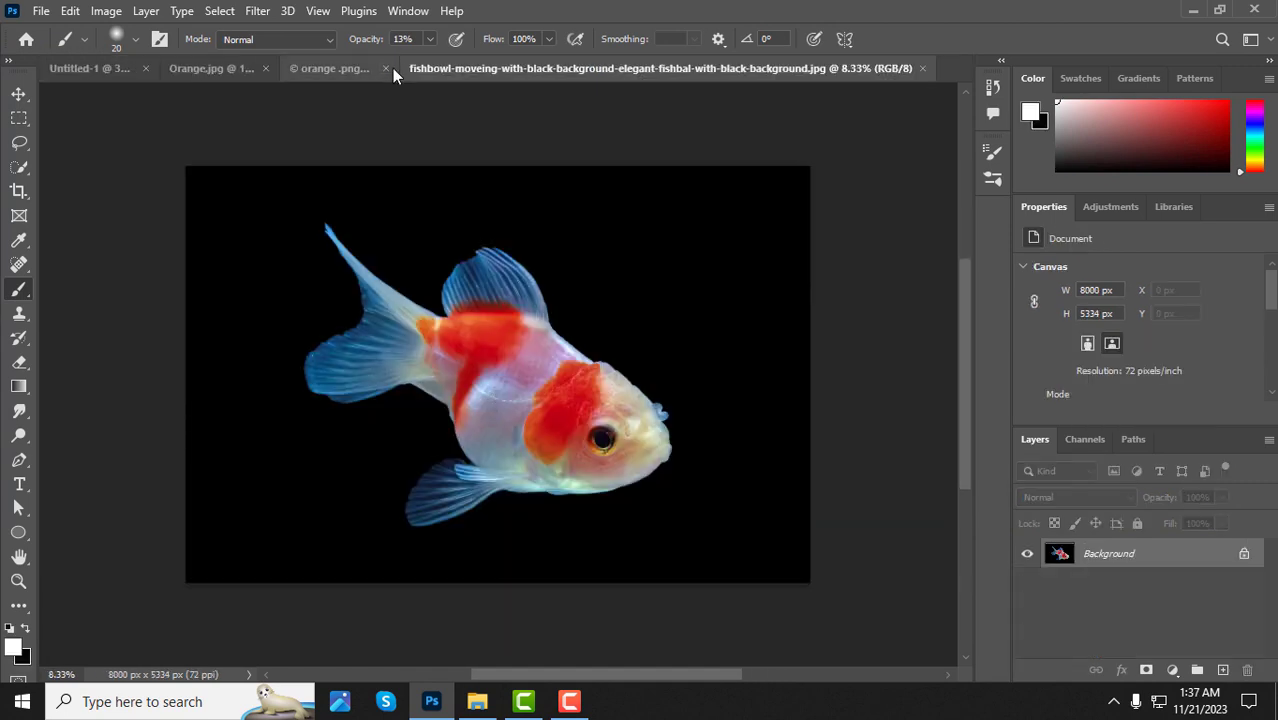
left_click(386, 68)
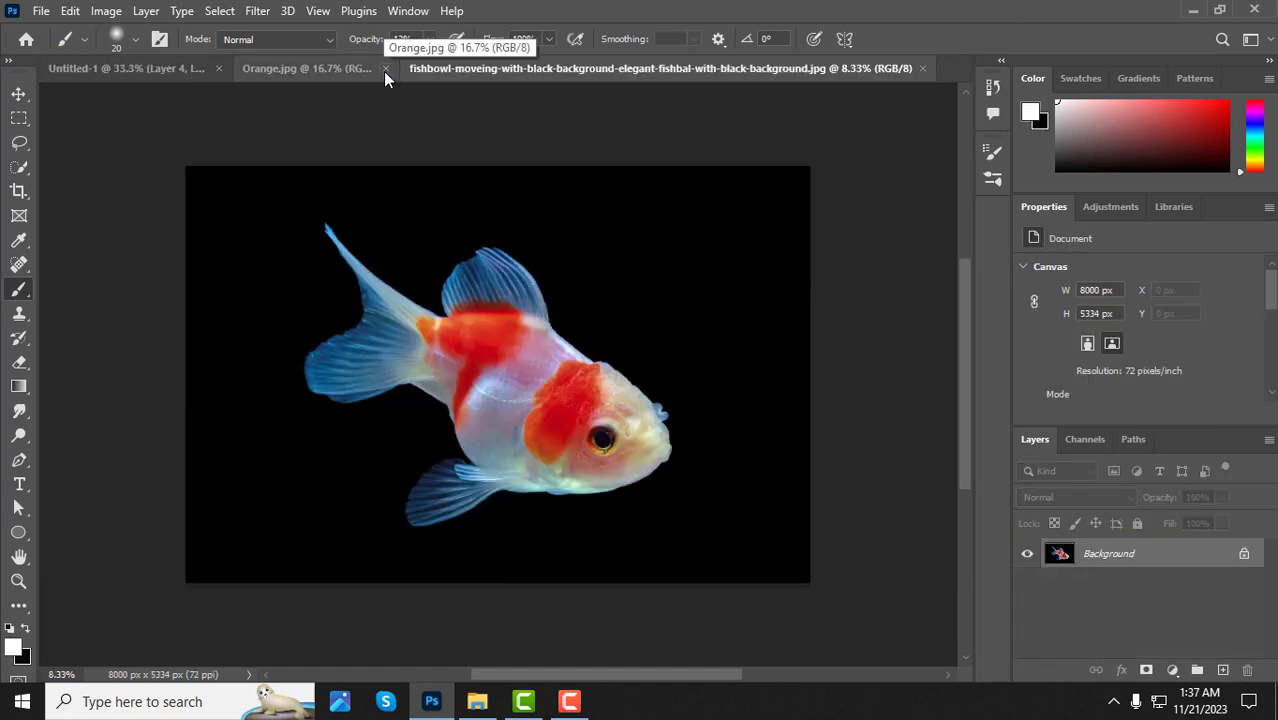
left_click(385, 70)
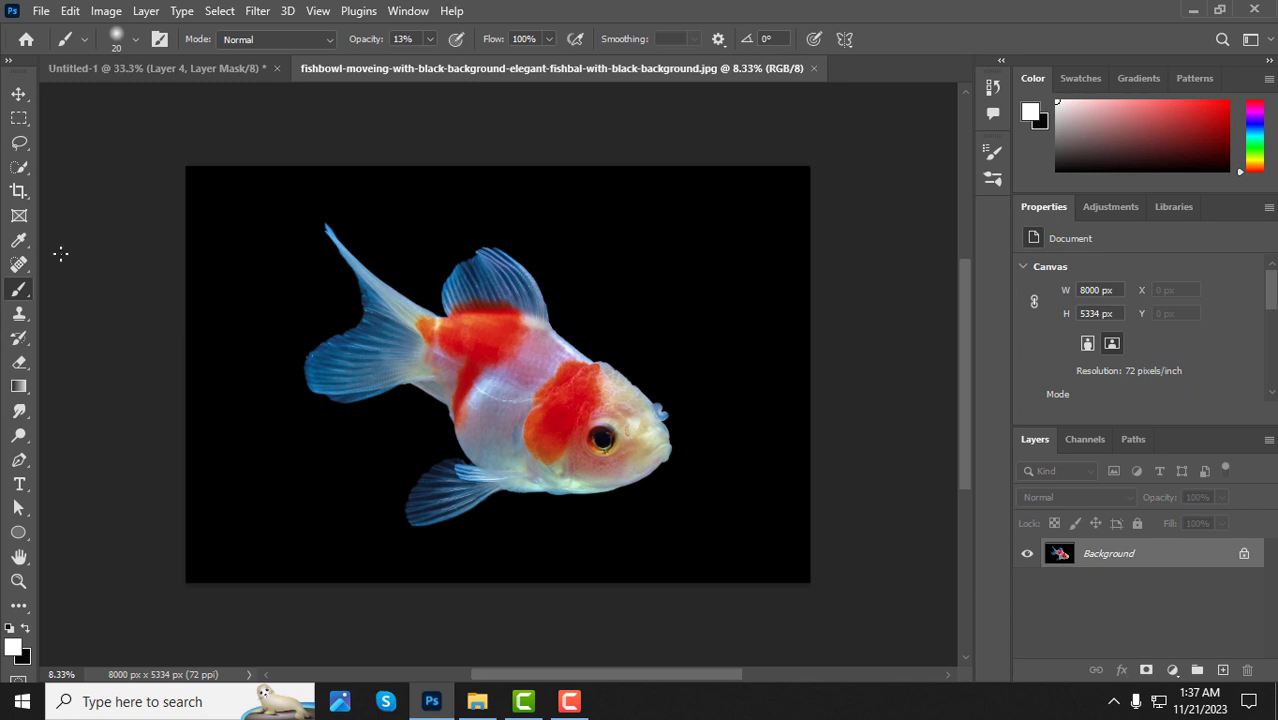
Step: Select the fish with Select Subject and move it into the Untitled-1 document
left_click(19, 167)
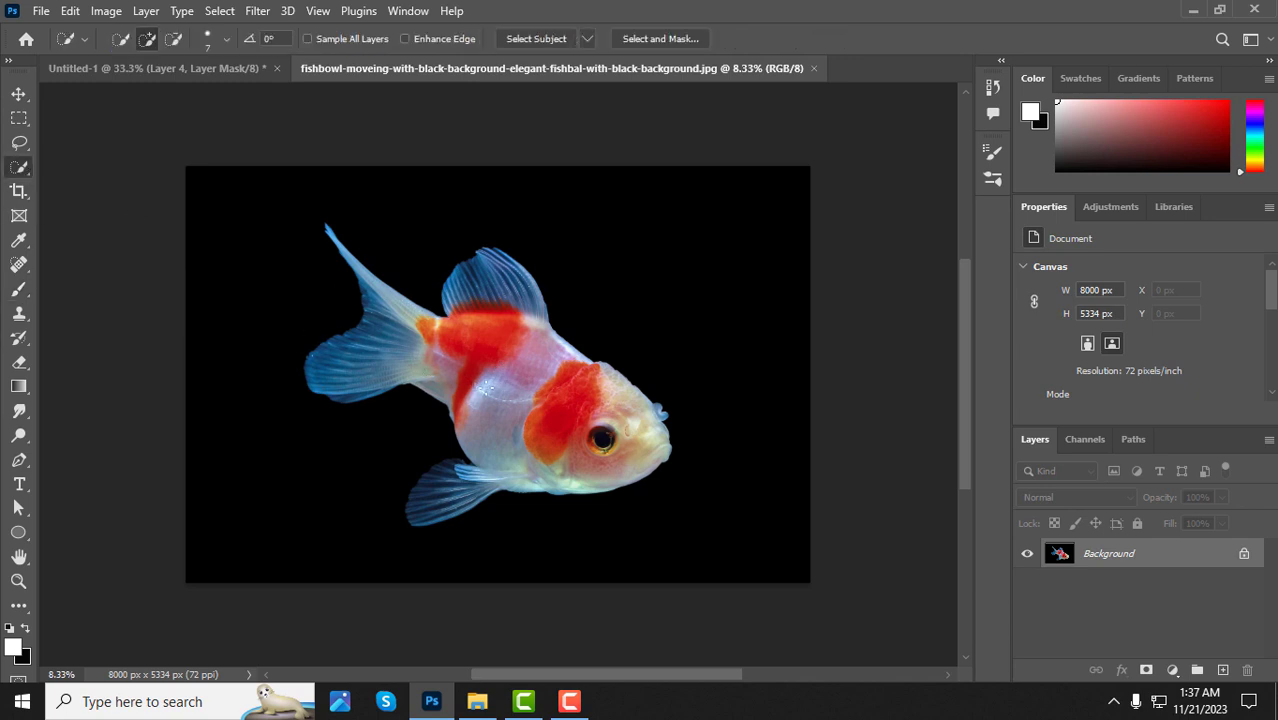
left_click(532, 38)
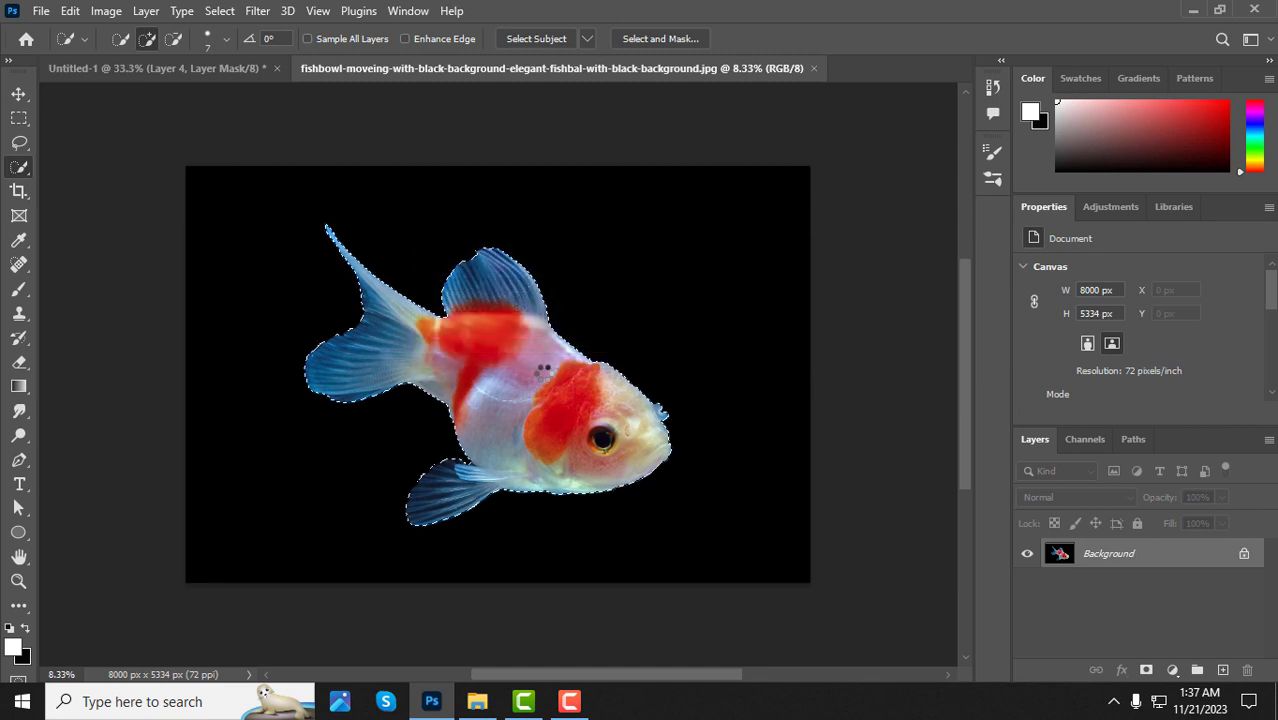
key("v")
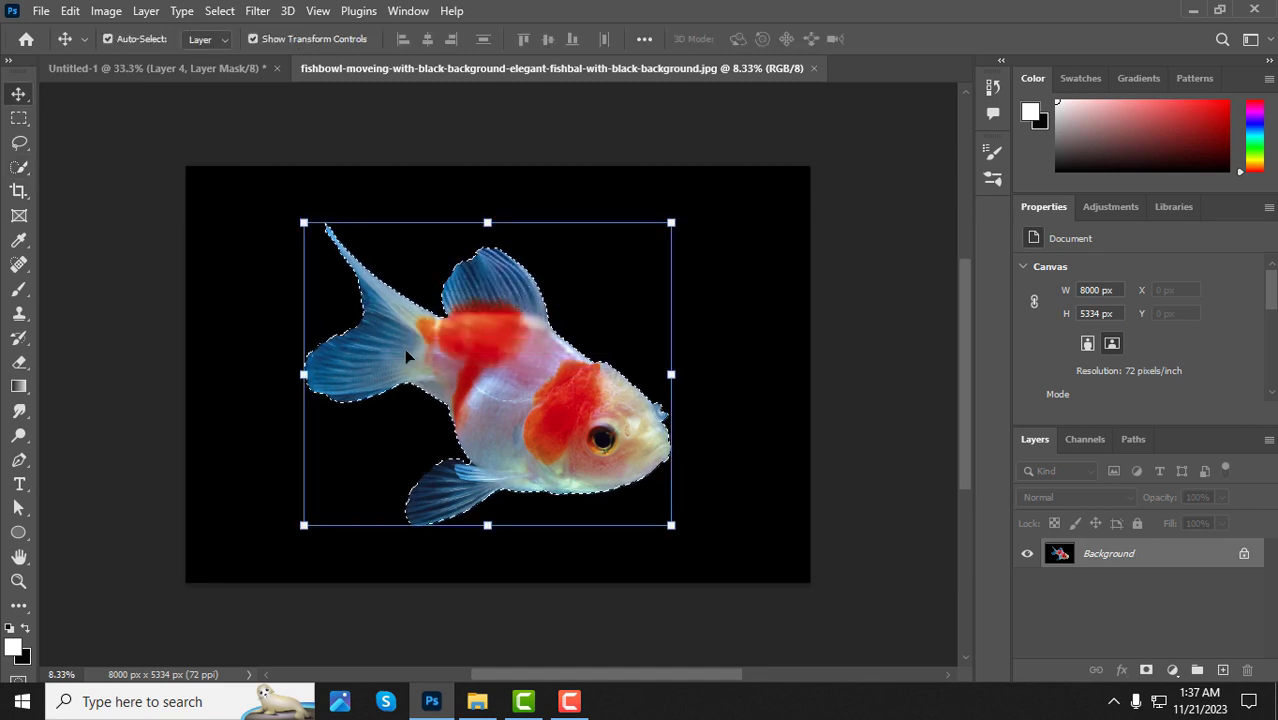
left_click_drag(424, 342, 514, 455)
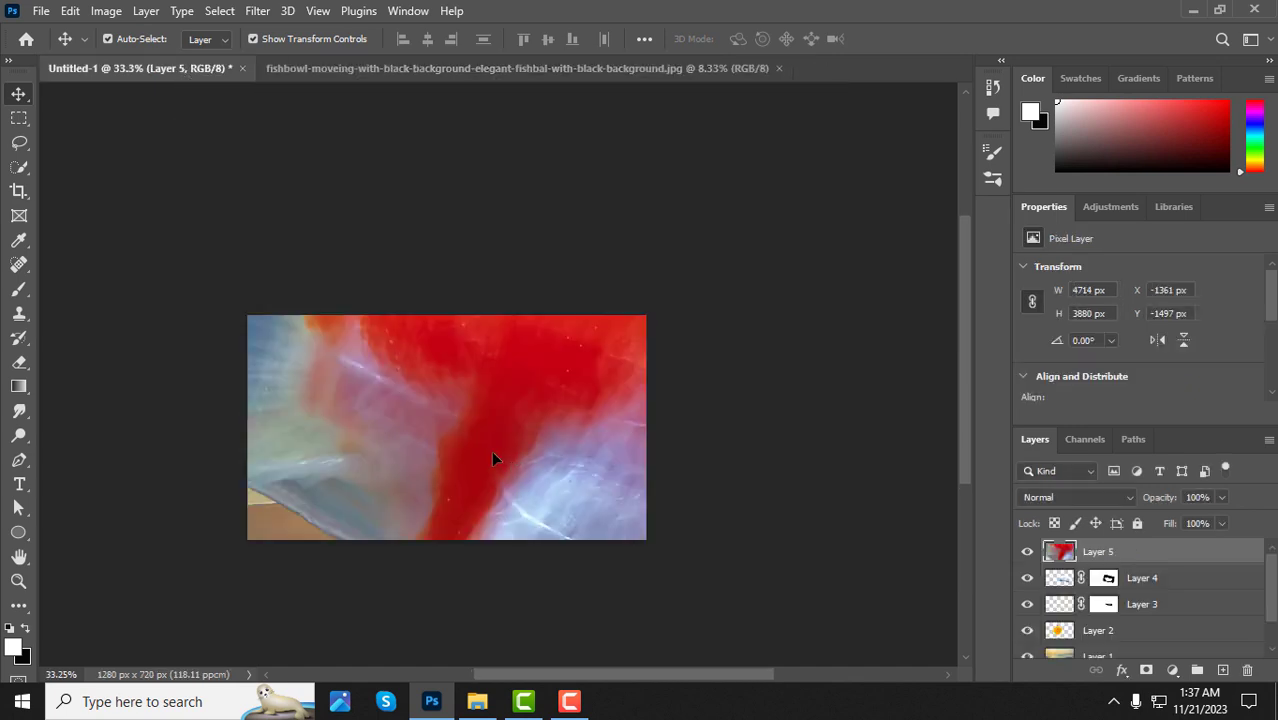
Step: Scale the pasted fish down to about 2.76% and place it in the water inside the rind
scroll(491, 450, "down", 5)
scroll(482, 462, "down", 2)
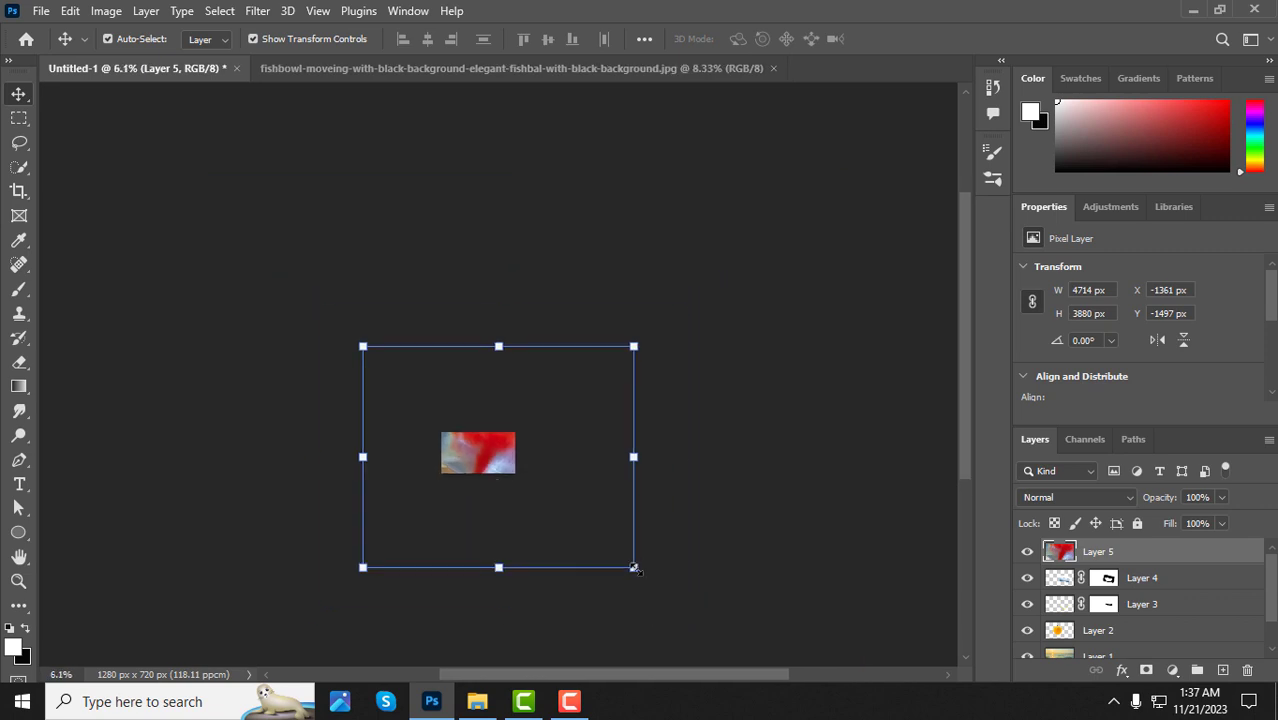
left_click_drag(633, 568, 496, 457)
scroll(482, 458, "up", 4)
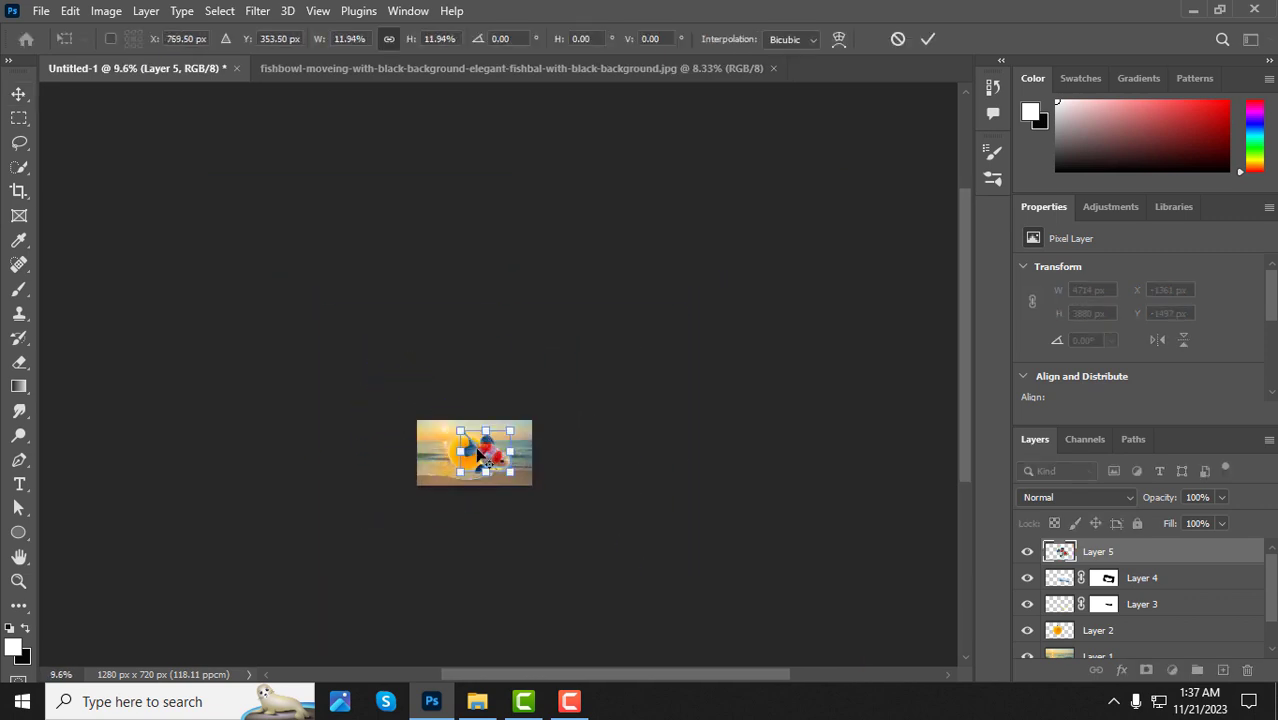
scroll(490, 462, "up", 2)
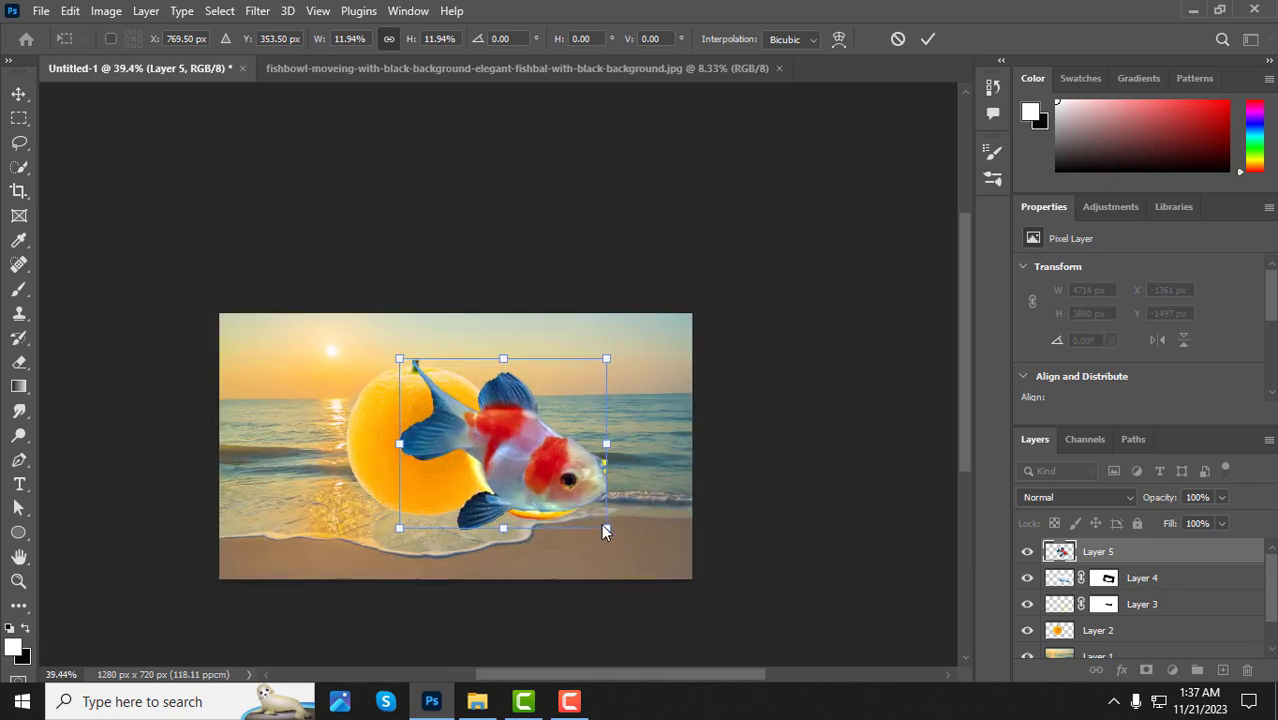
left_click_drag(602, 528, 552, 475)
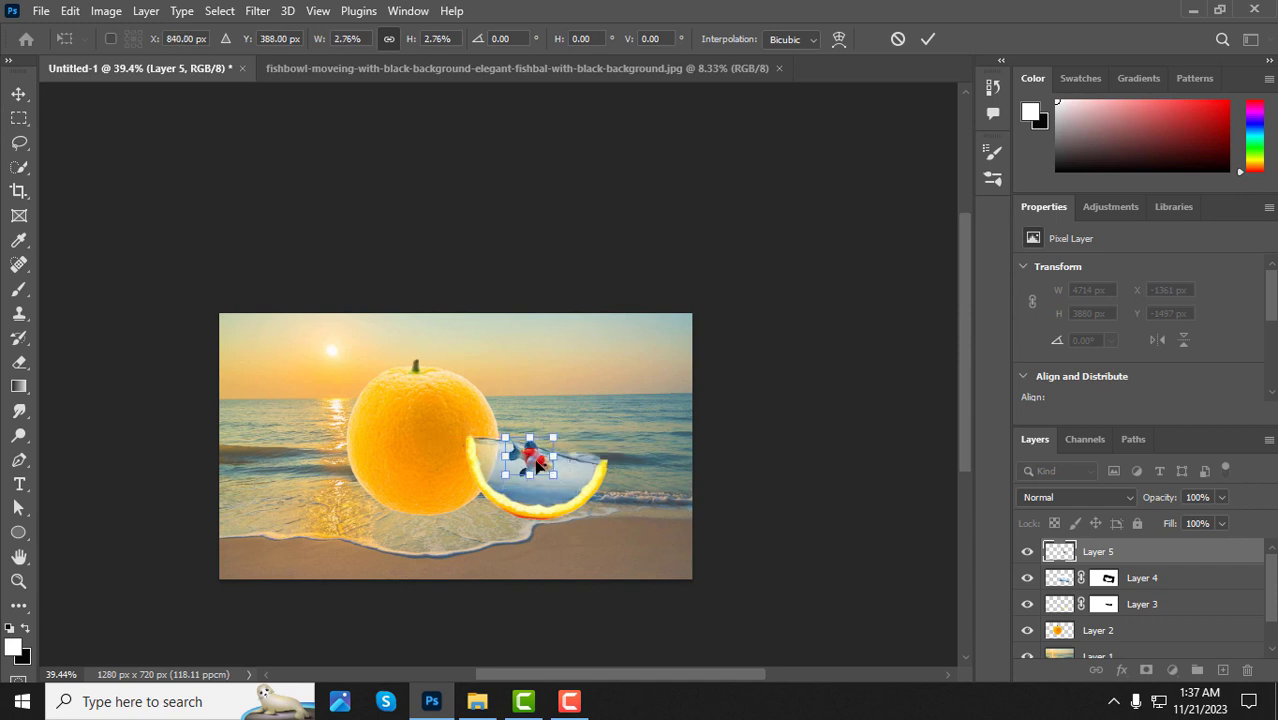
Step: Flip the fish horizontally, rotate it so it faces left with its head slightly raised, and apply the transform
right_click(537, 462)
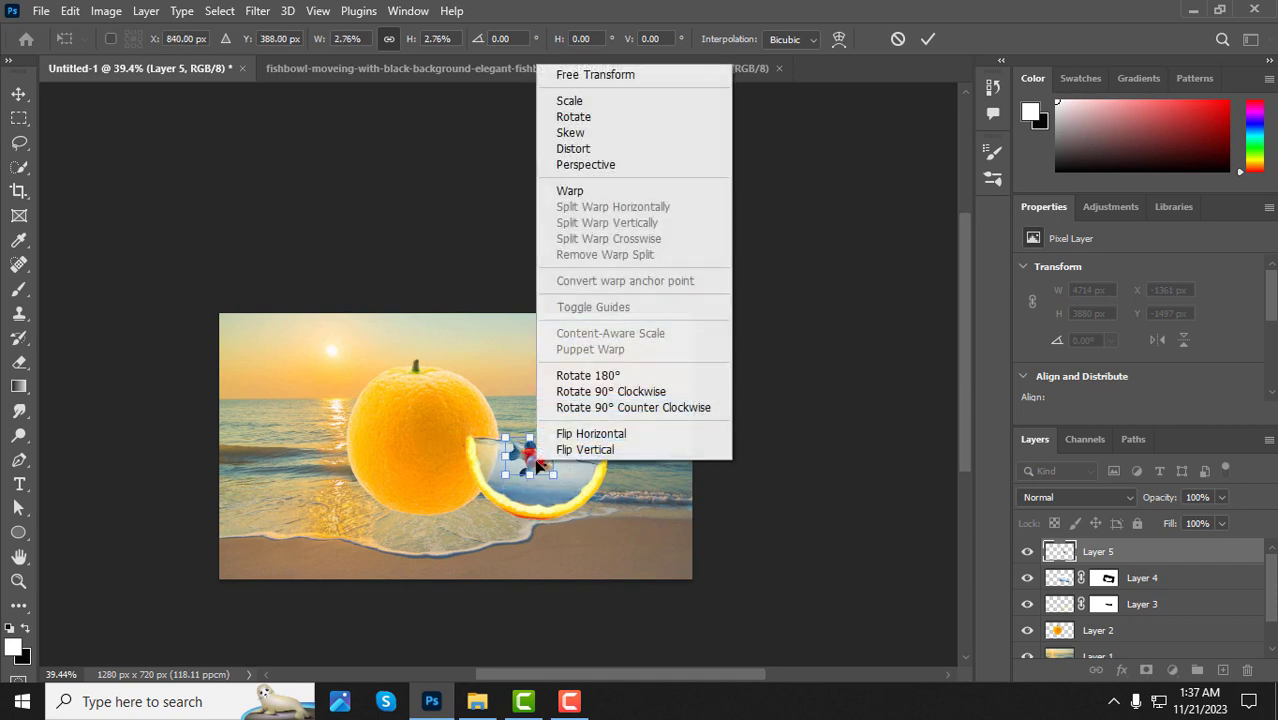
left_click(600, 441)
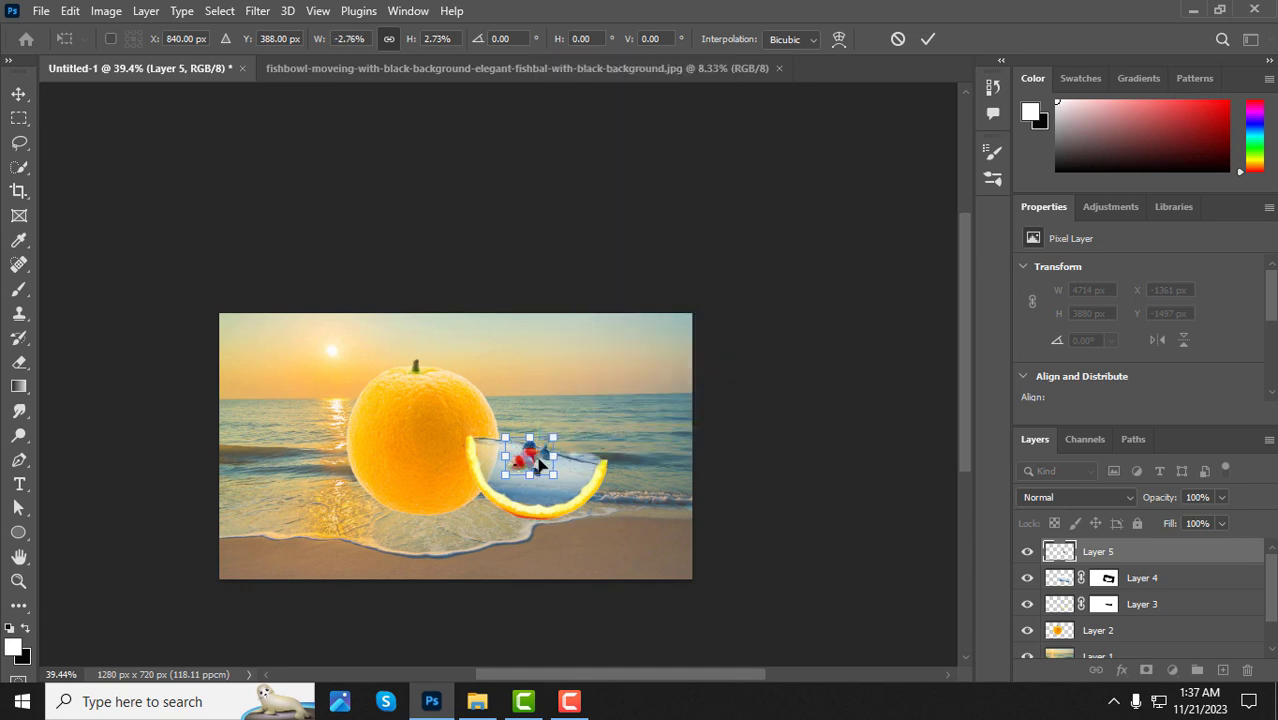
left_click_drag(571, 437, 578, 488)
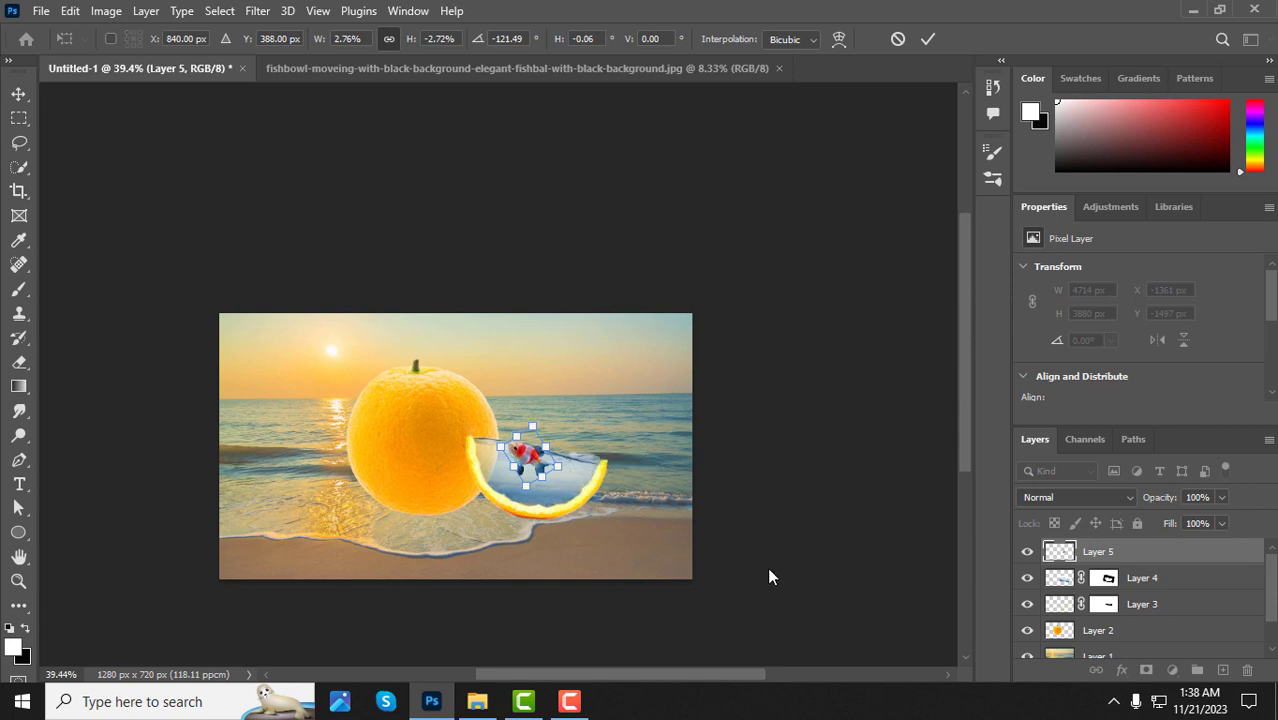
key("Return")
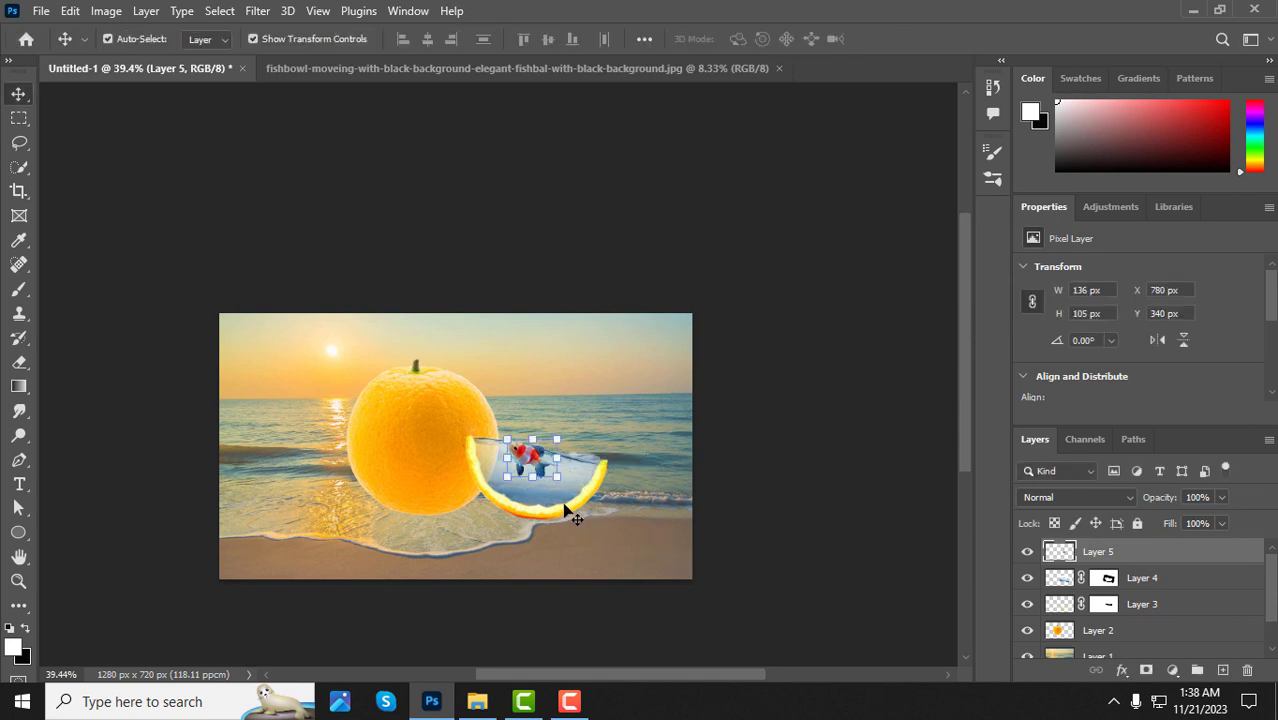
Step: Shrink the fish to about 67% just below the waterline near the whole orange and rotate it about 5.65° clockwise
scroll(538, 475, "up", 5)
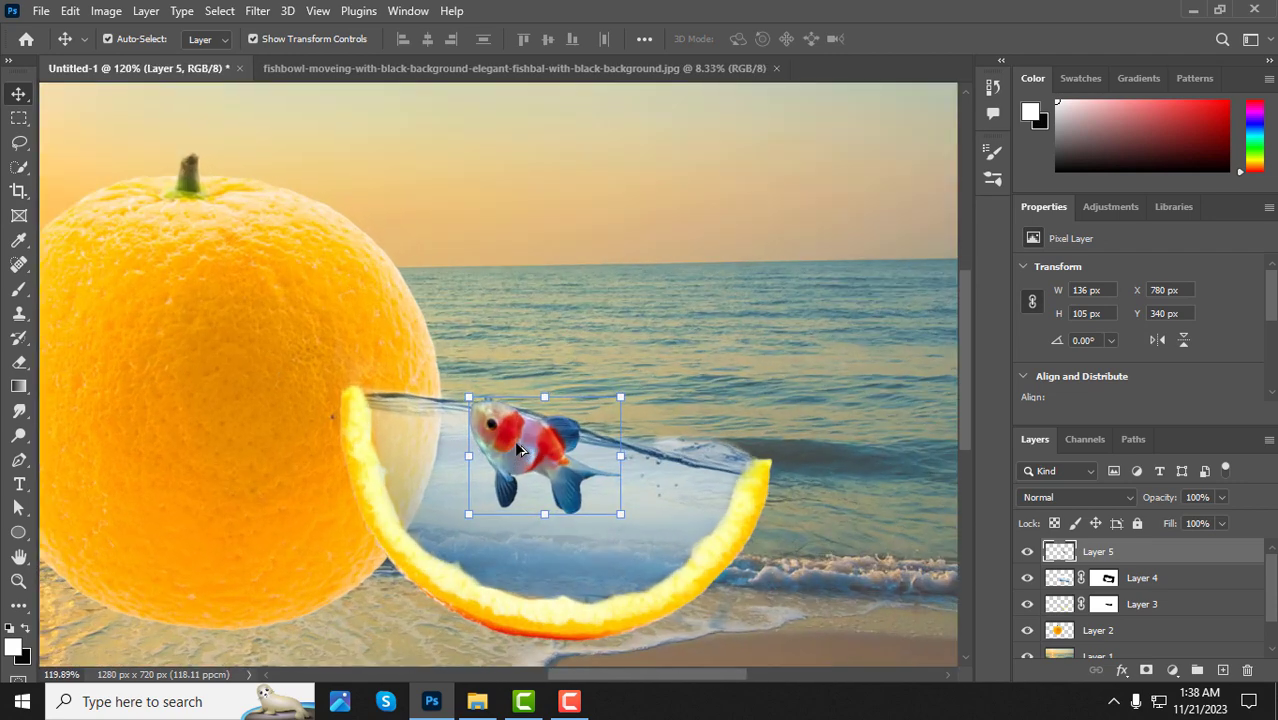
left_click_drag(519, 449, 571, 497)
left_click_drag(503, 458, 485, 436)
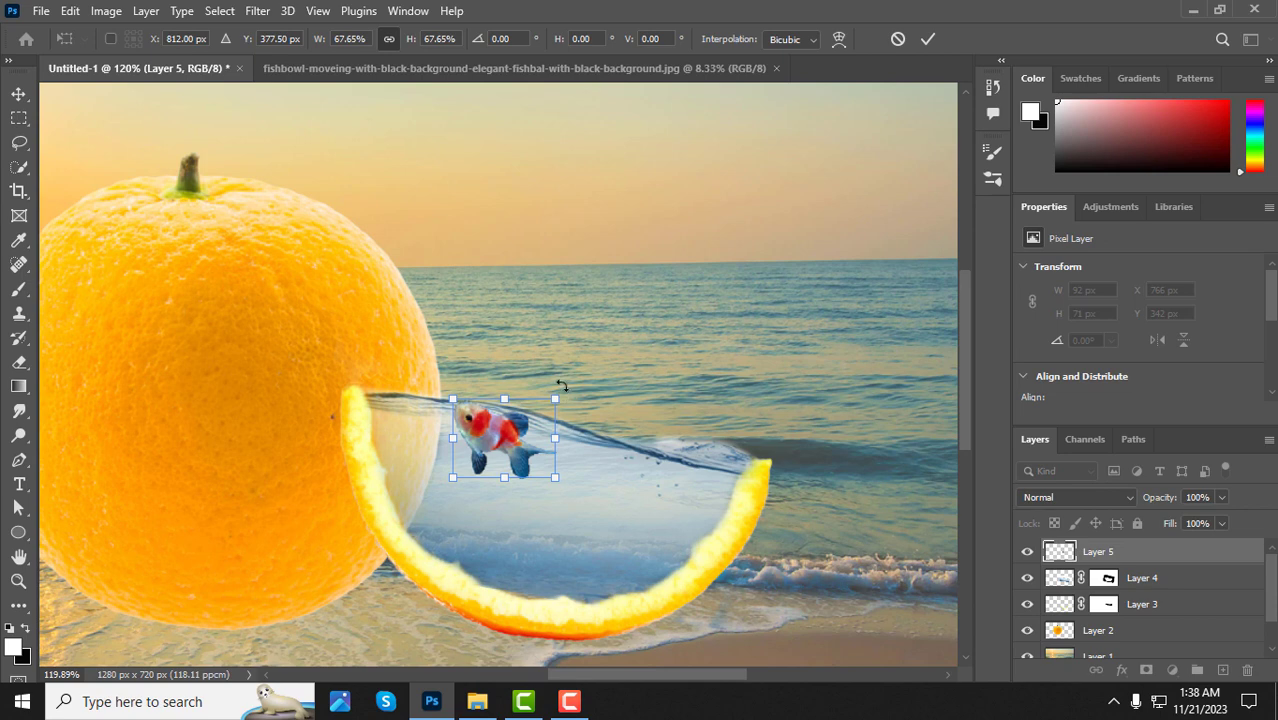
left_click_drag(562, 385, 560, 393)
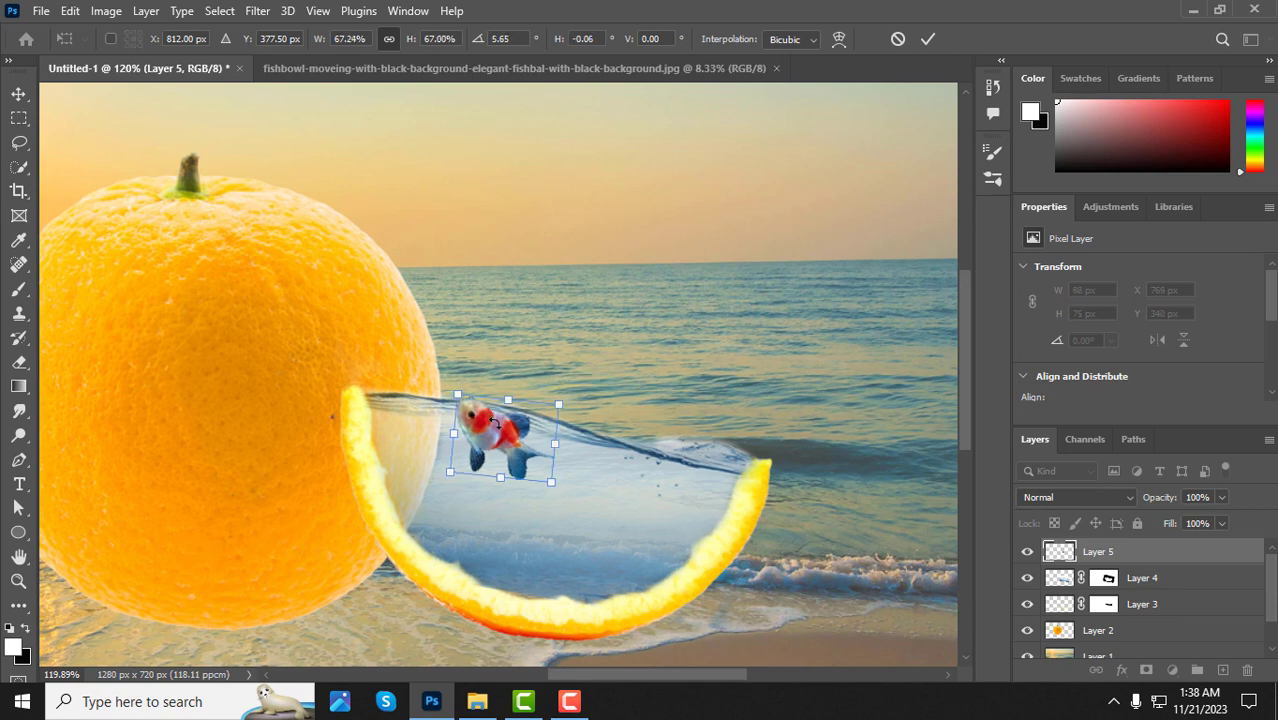
Step: Nudge the fish 3 px down and 2 px left, apply the transform and deselect its layer
key("Down")
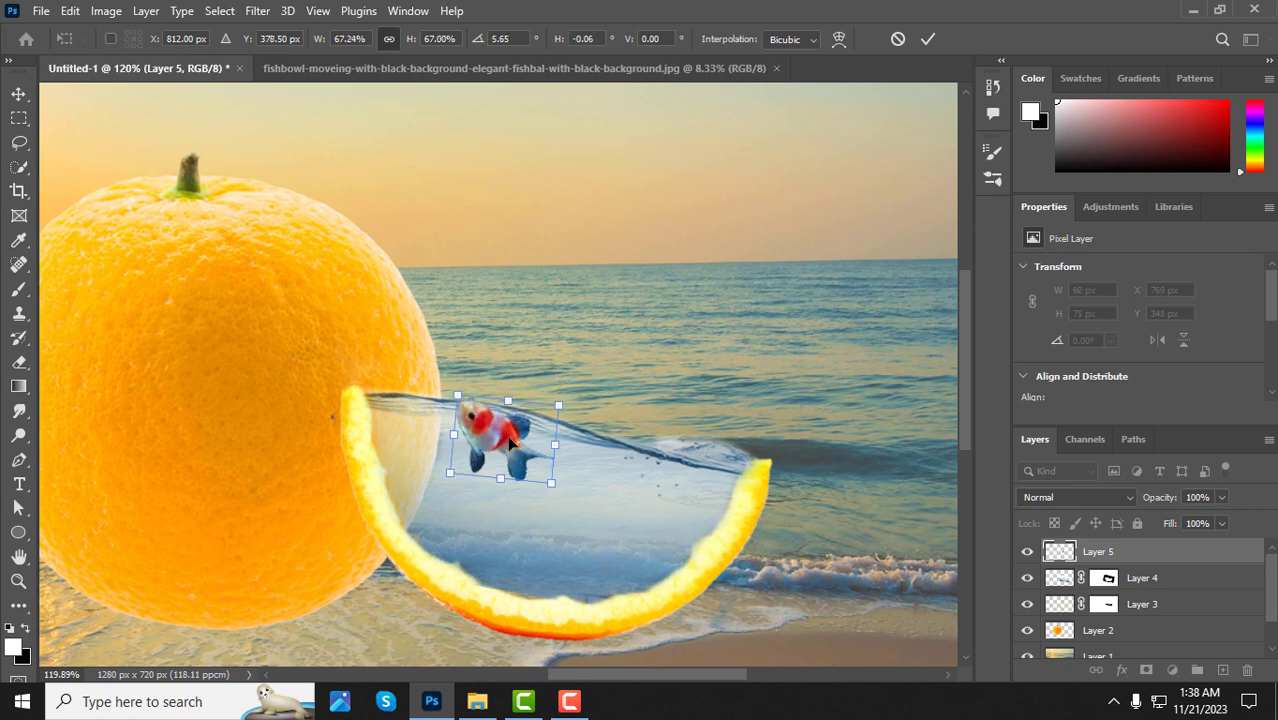
key("Left")
key("Left")
key("Down")
key("Down")
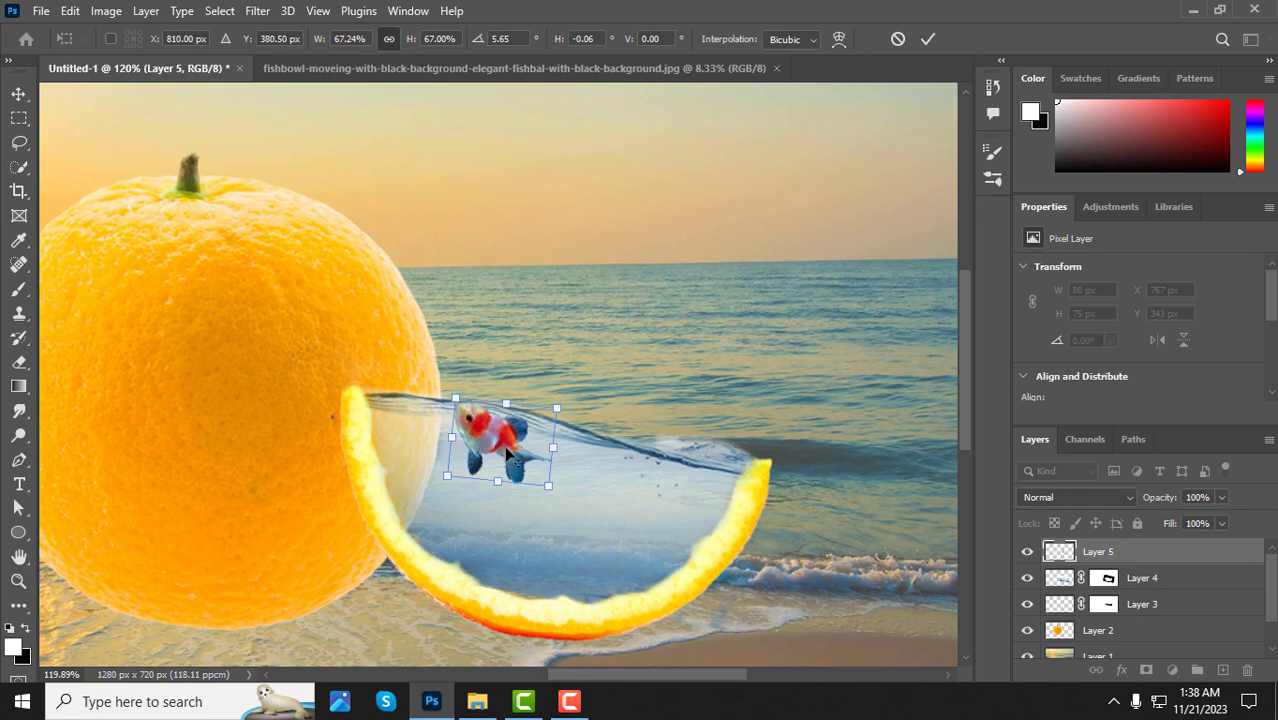
scroll(506, 454, "down", 5)
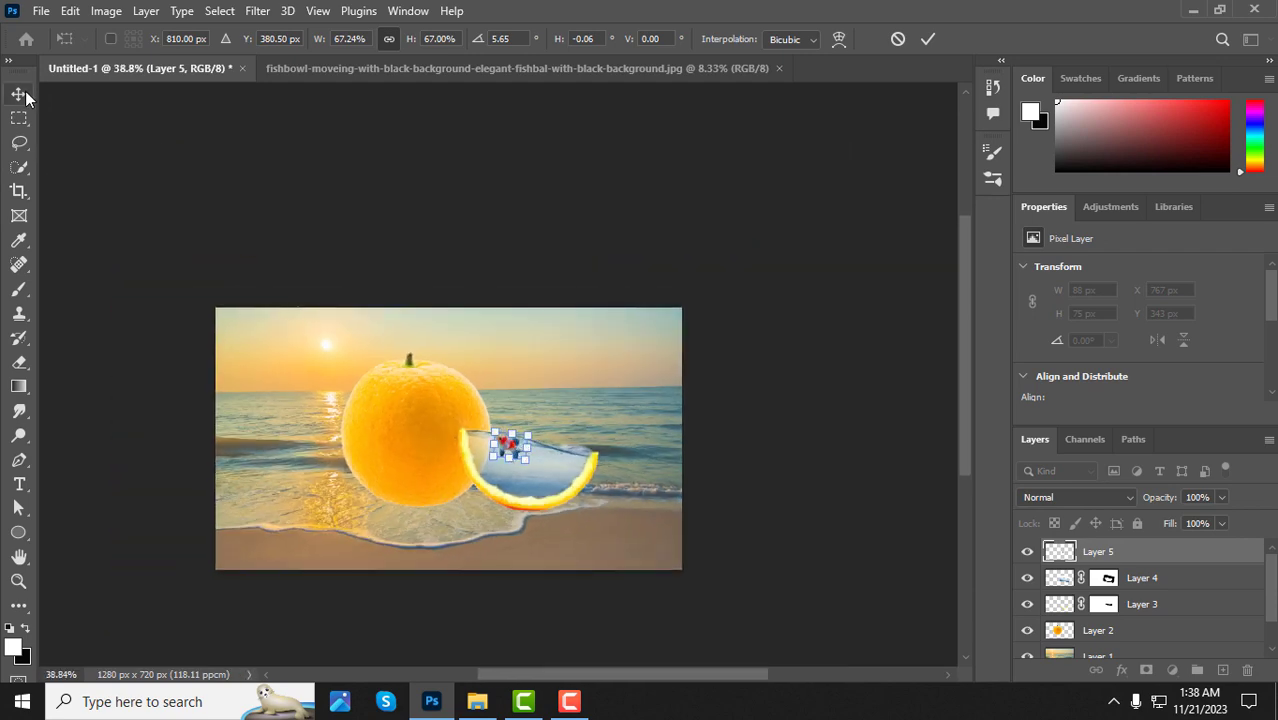
key("Return")
left_click(569, 197)
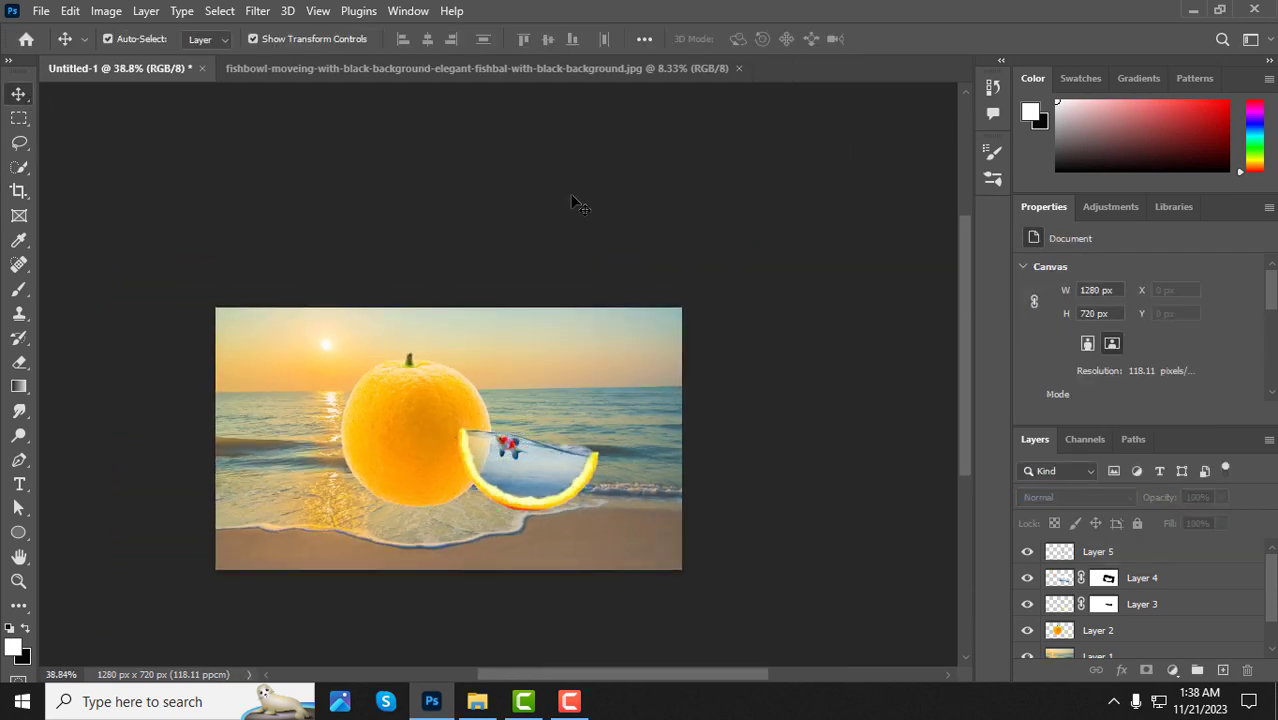
Step: Move the fish about 47 px right and 15 px down within the water
scroll(452, 444, "up", 2)
scroll(452, 444, "up", 3)
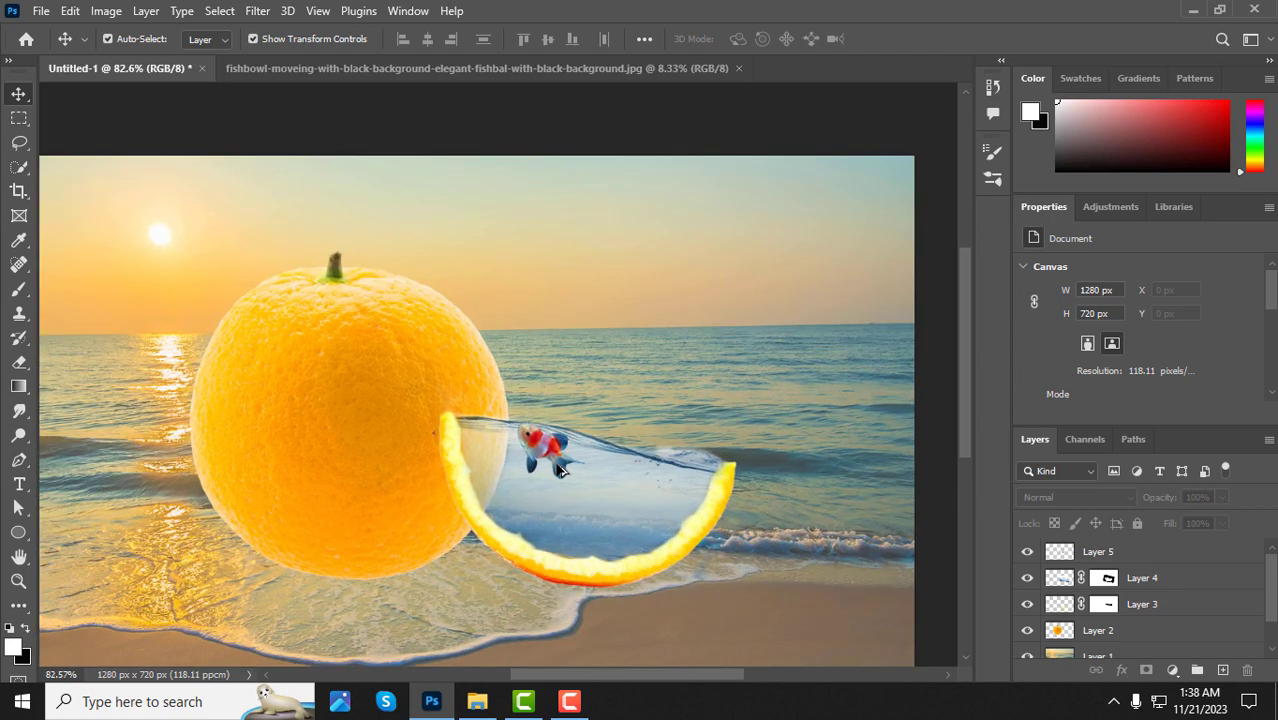
scroll(562, 472, "down", 3)
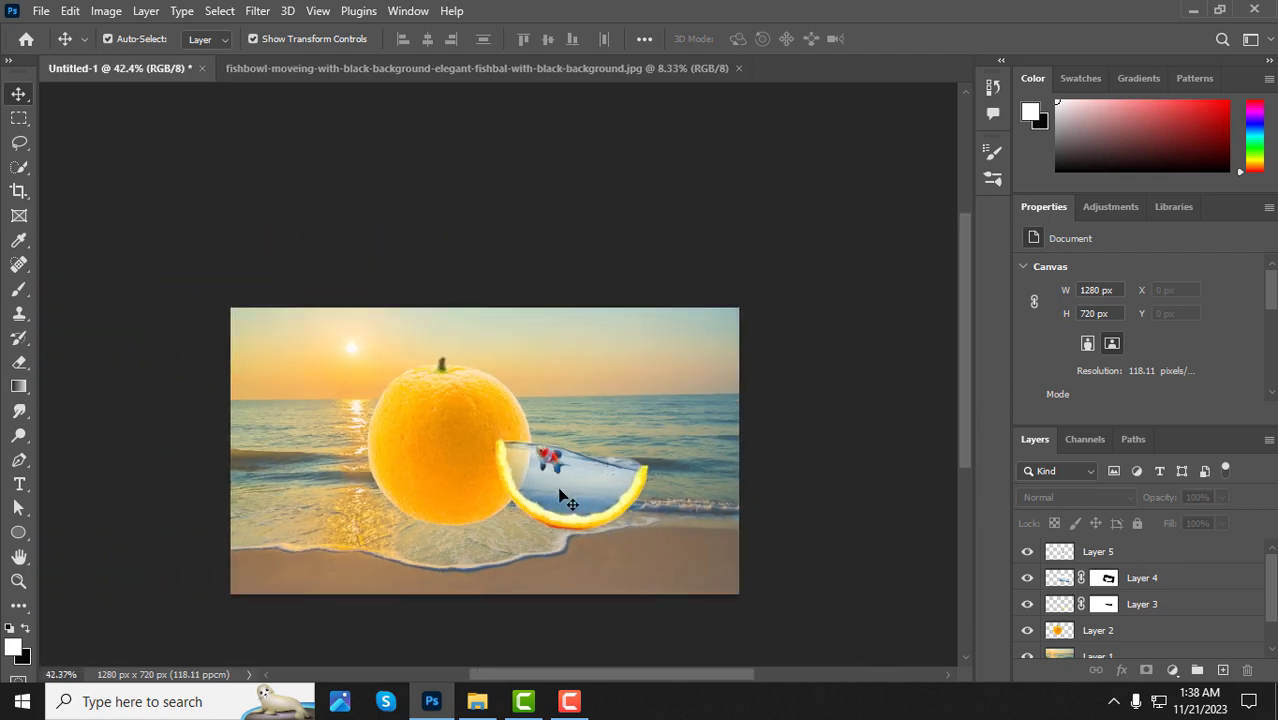
left_click_drag(553, 462, 567, 459)
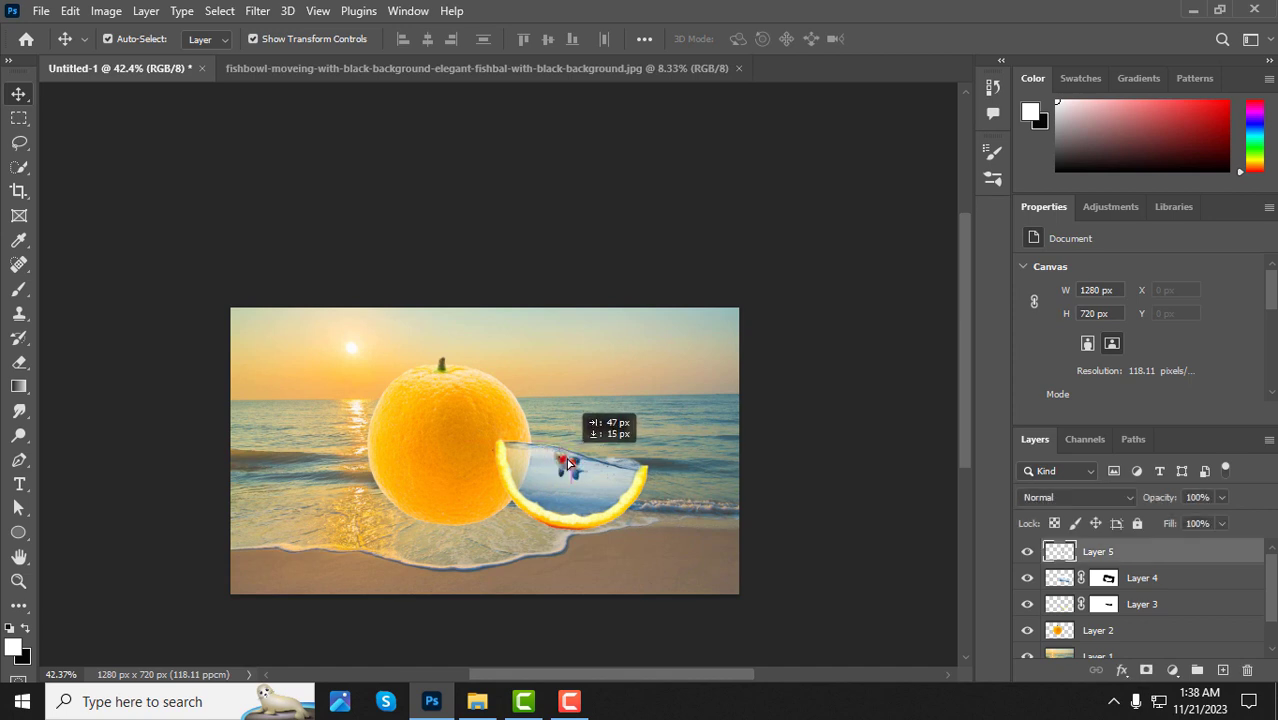
Step: Finish placing the fish just below the waterline inside the orange rind and deselect its layer
left_click_drag(567, 462, 569, 461)
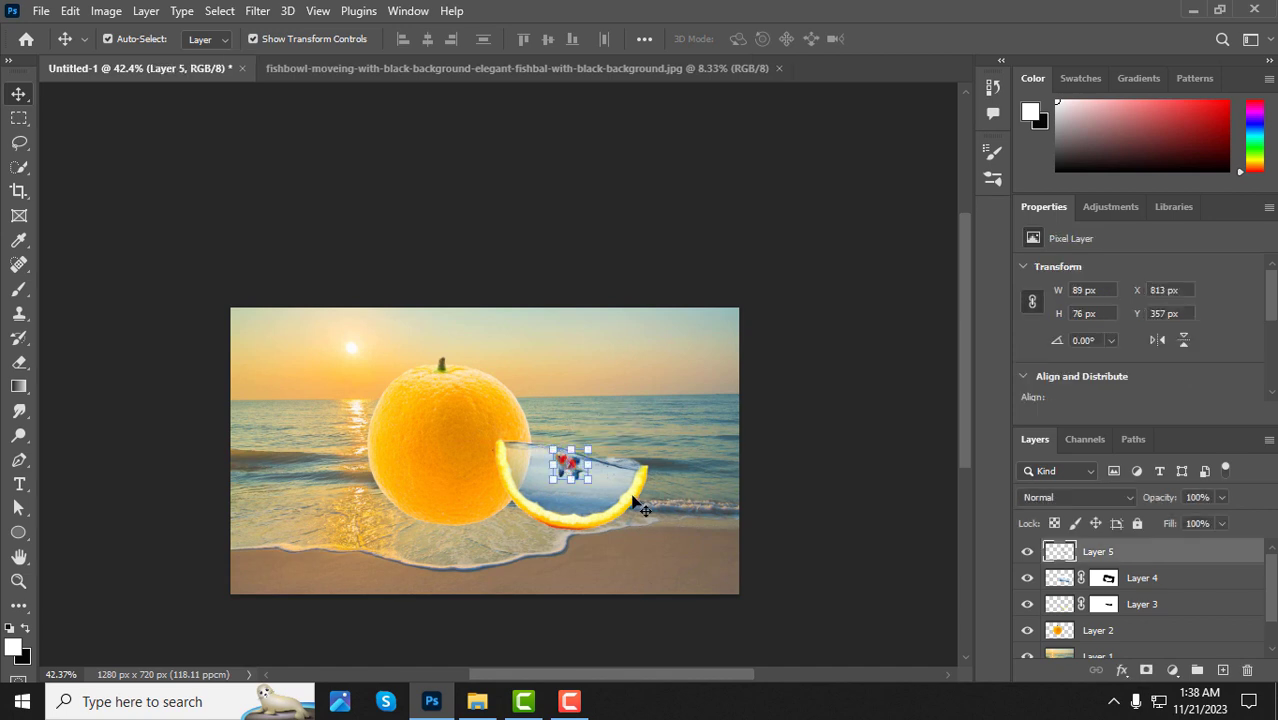
left_click(815, 500)
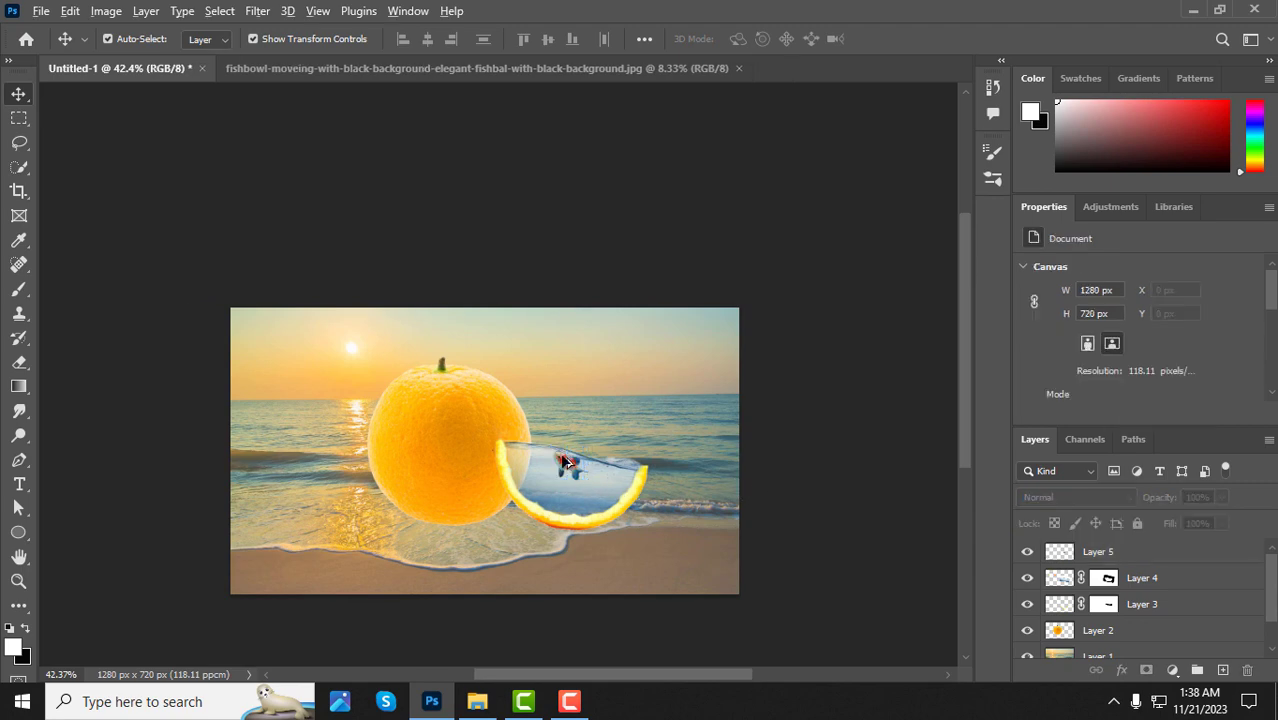
Step: Examine the fish's placement in the water-filled rind up close and the whole composite at reduced size
scroll(565, 458, "up", 4)
scroll(564, 459, "up", 3)
scroll(564, 459, "down", 3)
left_click(574, 480)
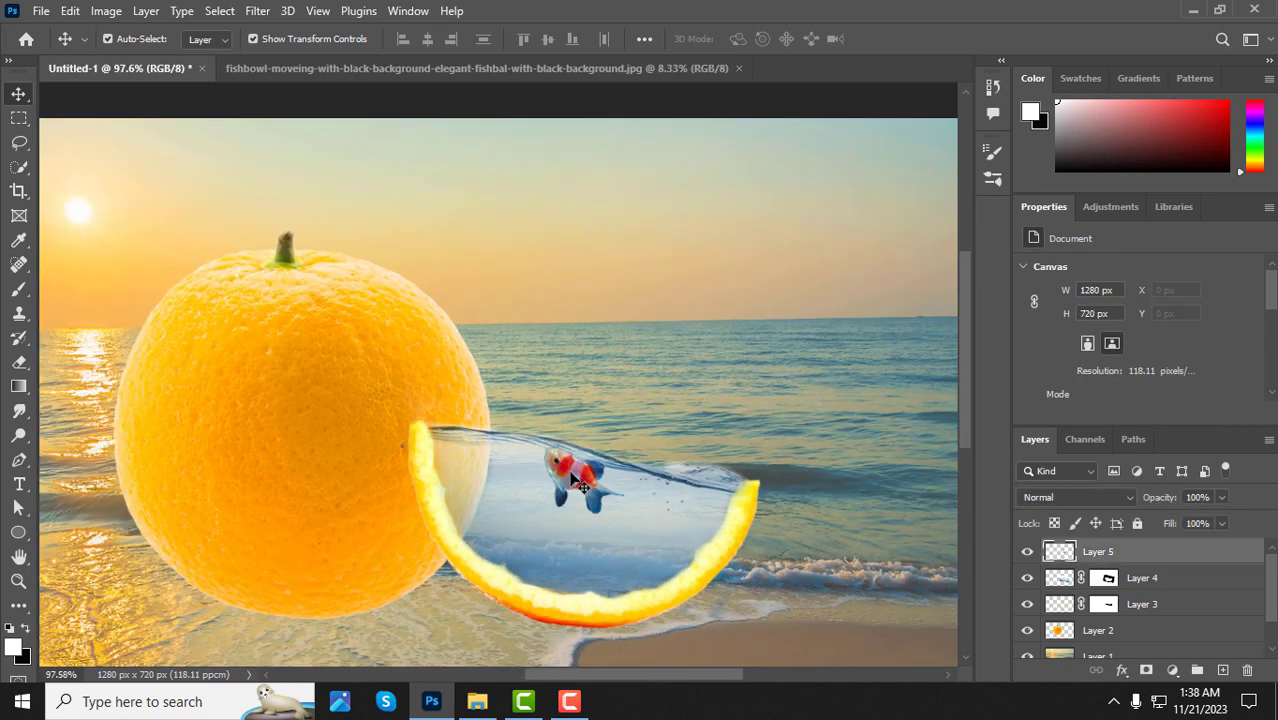
left_click_drag(575, 481, 571, 470)
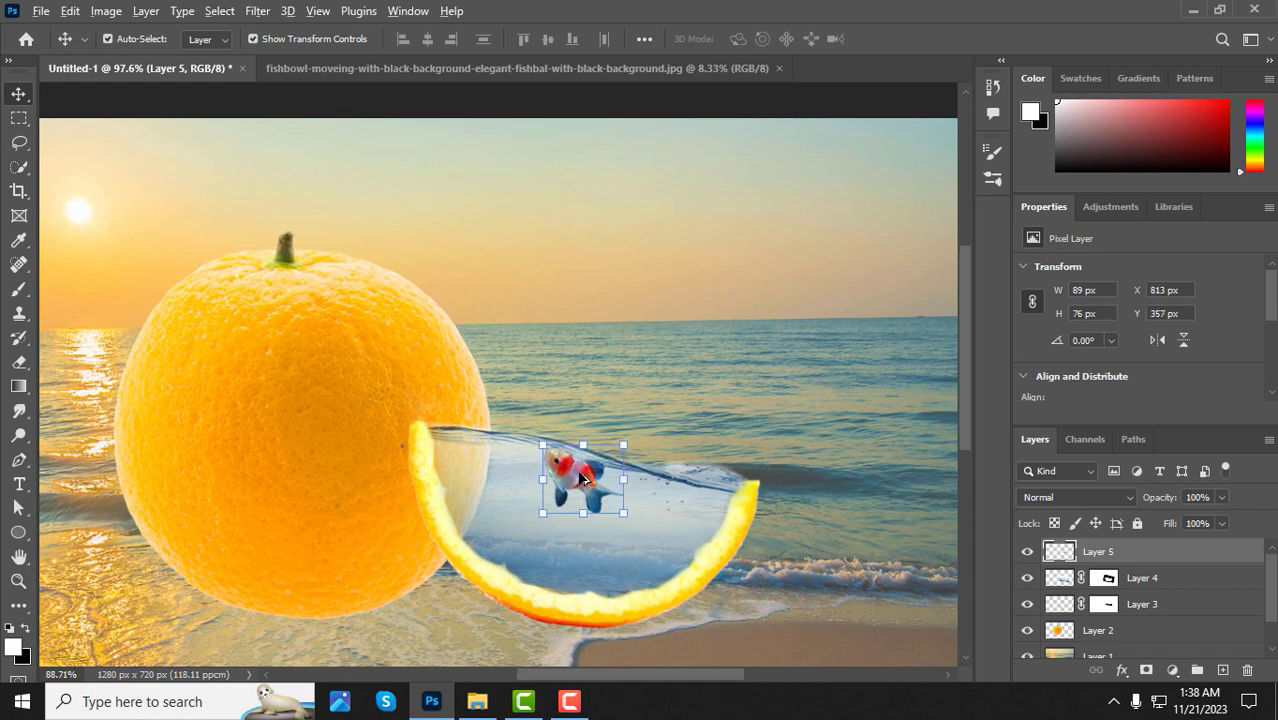
scroll(590, 465, "down", 3)
left_click(845, 432)
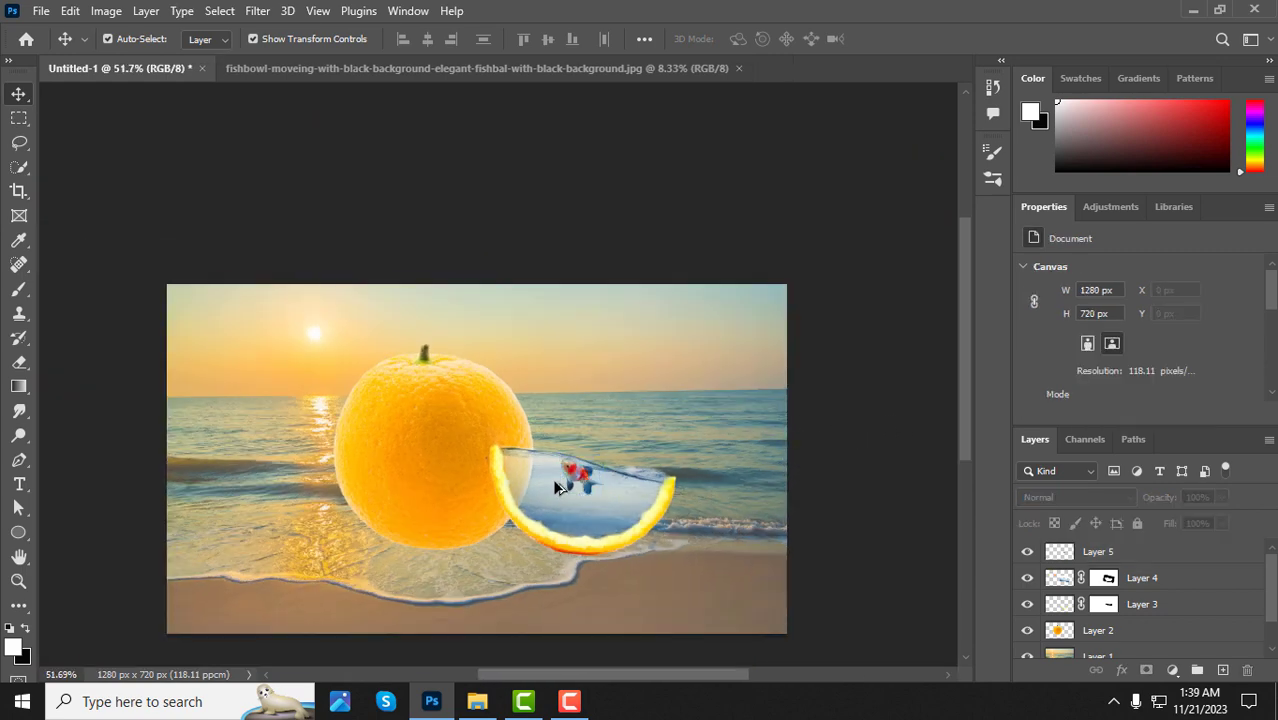
scroll(612, 481, "down", 3)
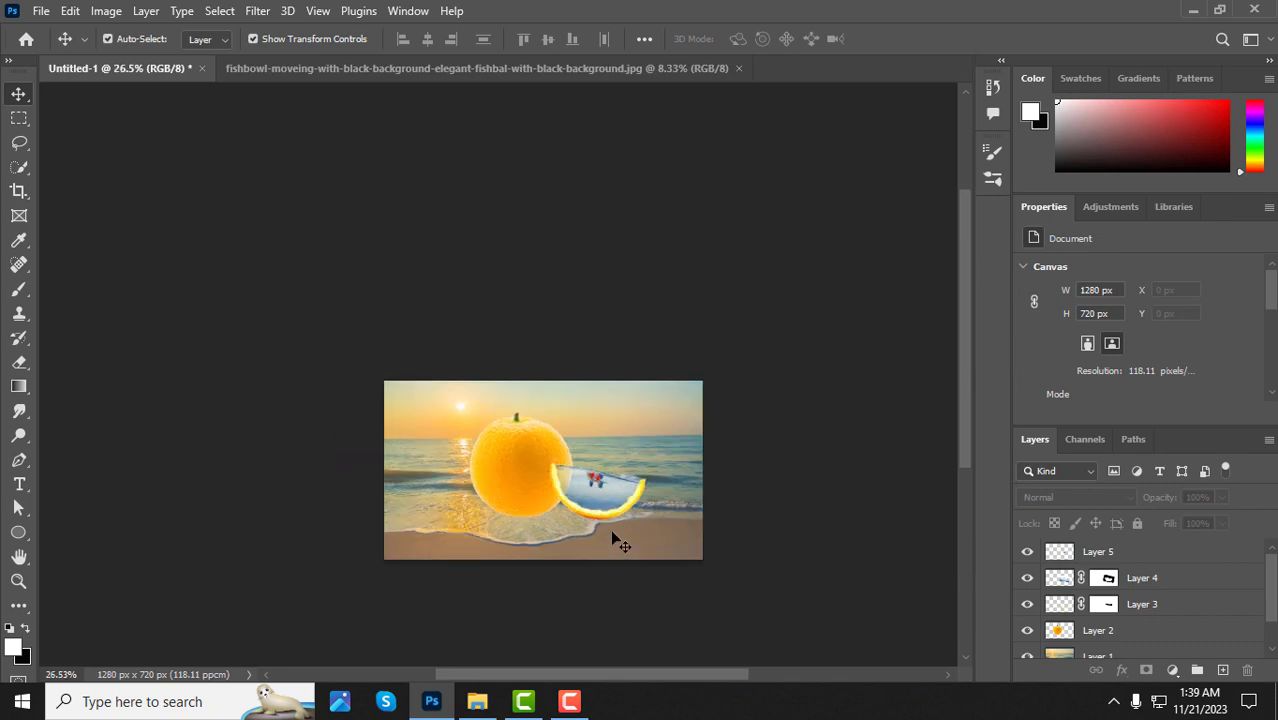
scroll(583, 513, "up", 1)
scroll(582, 502, "up", 6)
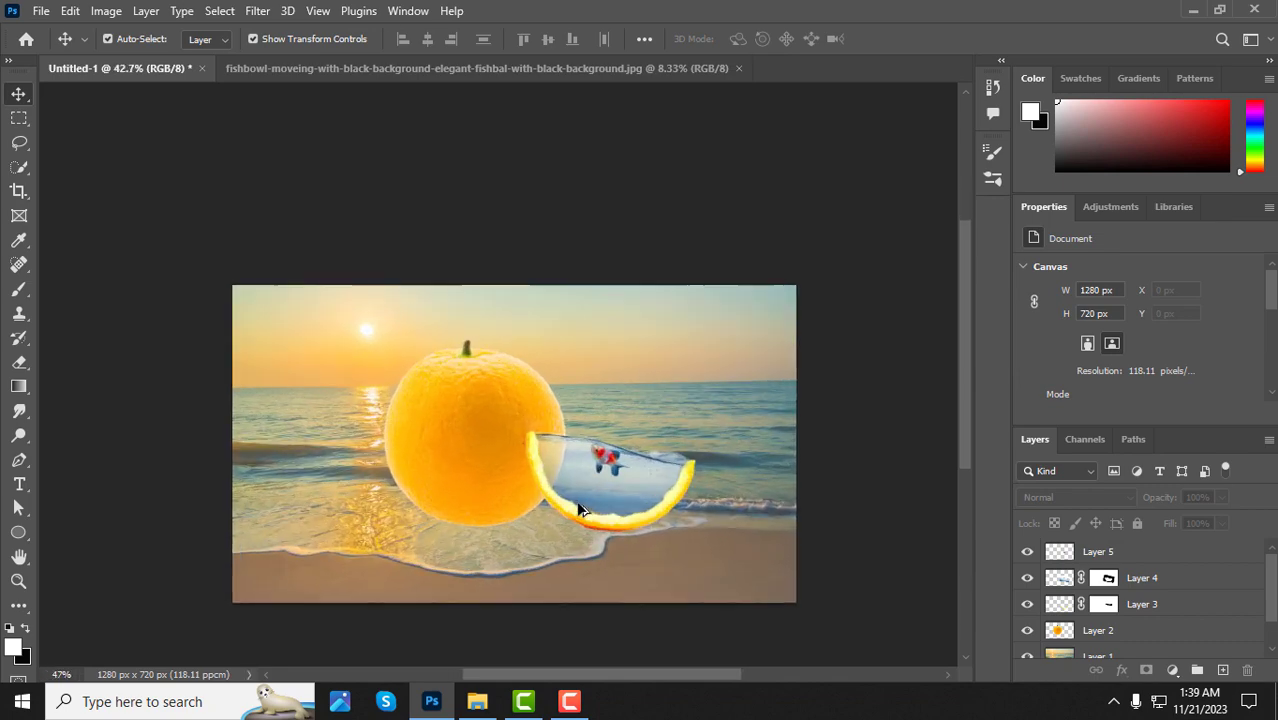
scroll(546, 443, "down", 5)
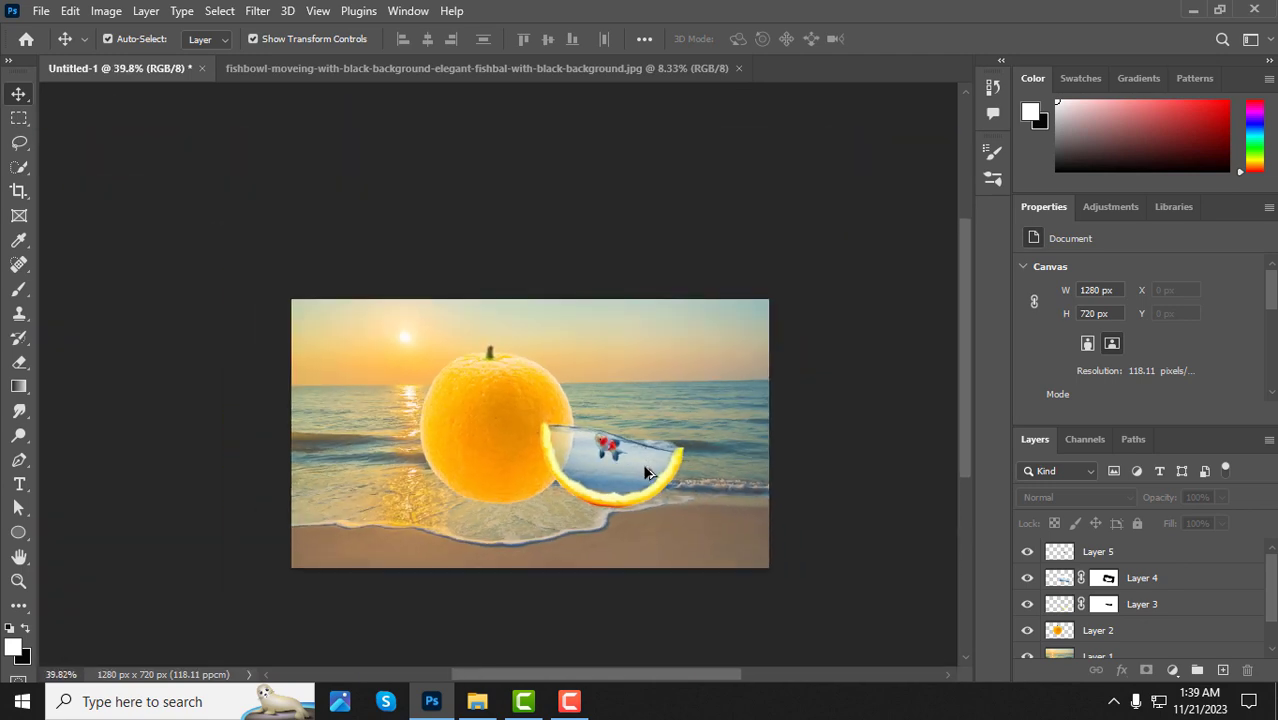
scroll(655, 469, "down", 1)
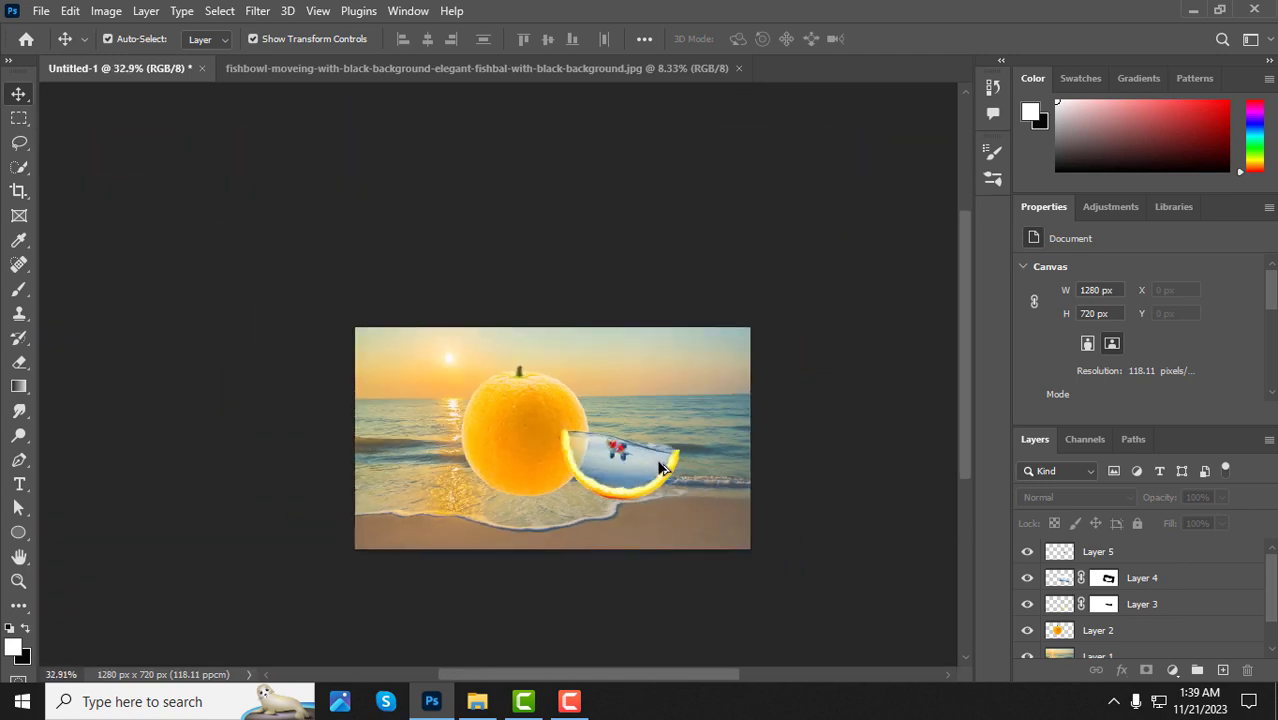